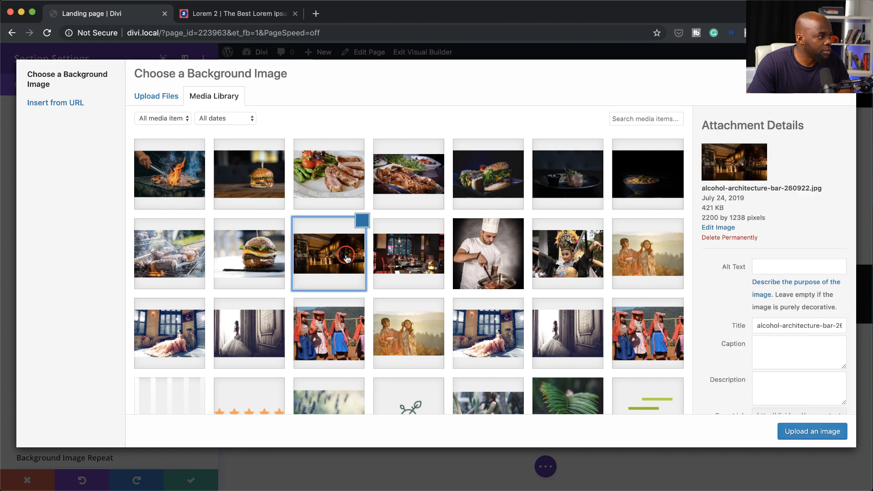
- Set alcohol-architecture-bar-260922.jpg as the section's background image, save the section, and insert a single-column row in it
click(841, 432)
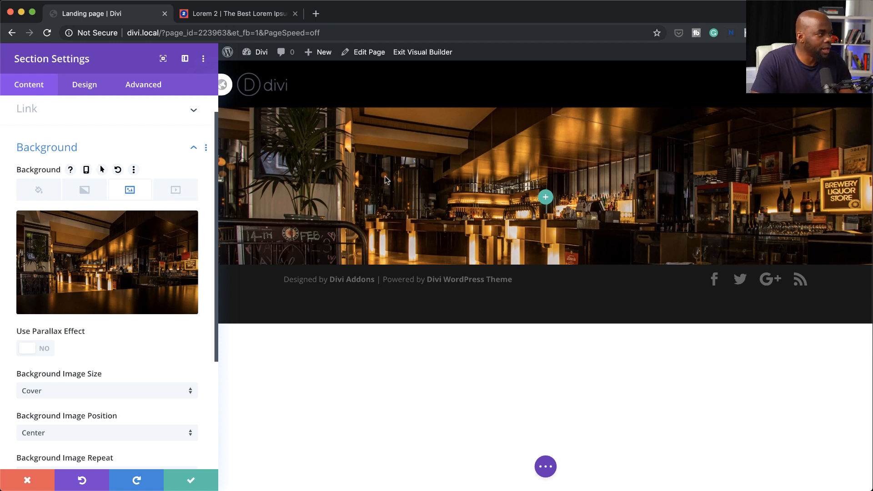
click(191, 483)
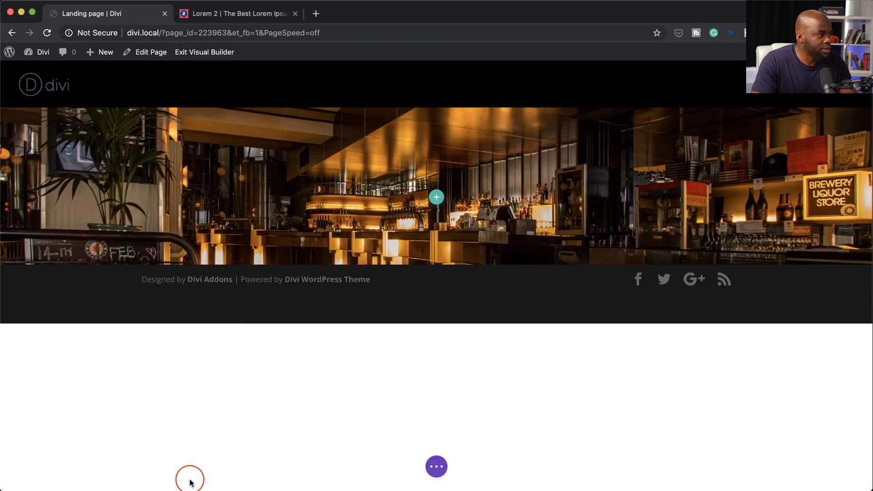
click(436, 198)
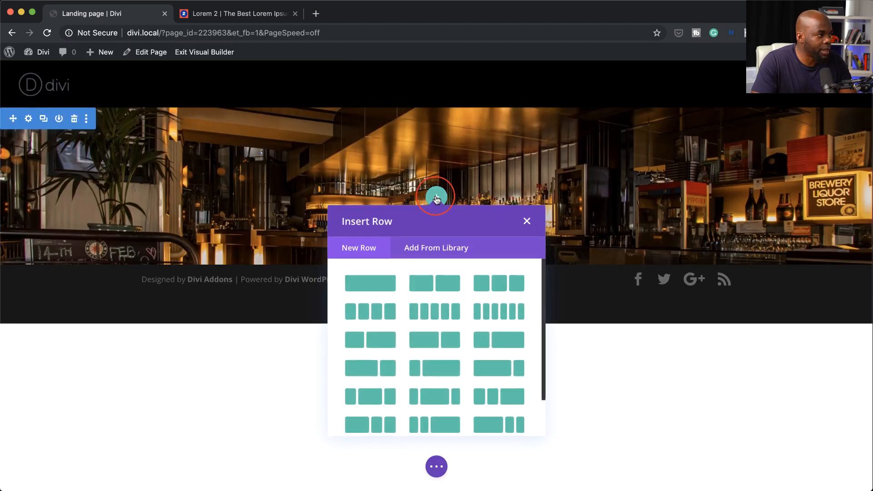
click(376, 286)
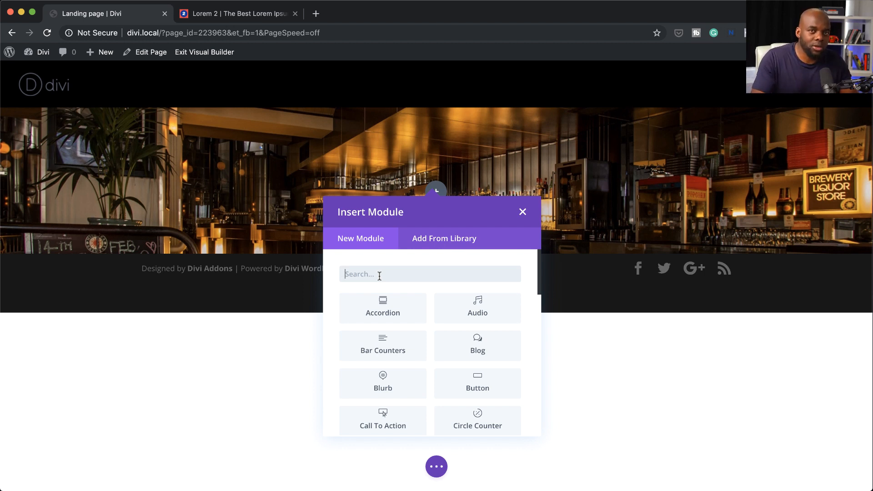
- Add a Text module to the row, replace its placeholder with the "Lorem ipsum dolor sit amet" paragraph, and save it
text(text)
click(404, 303)
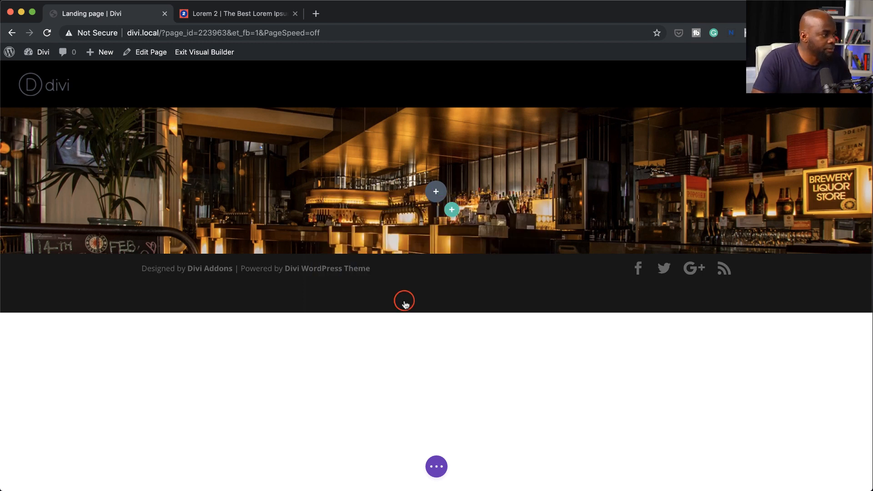
drag(23, 252, 171, 342)
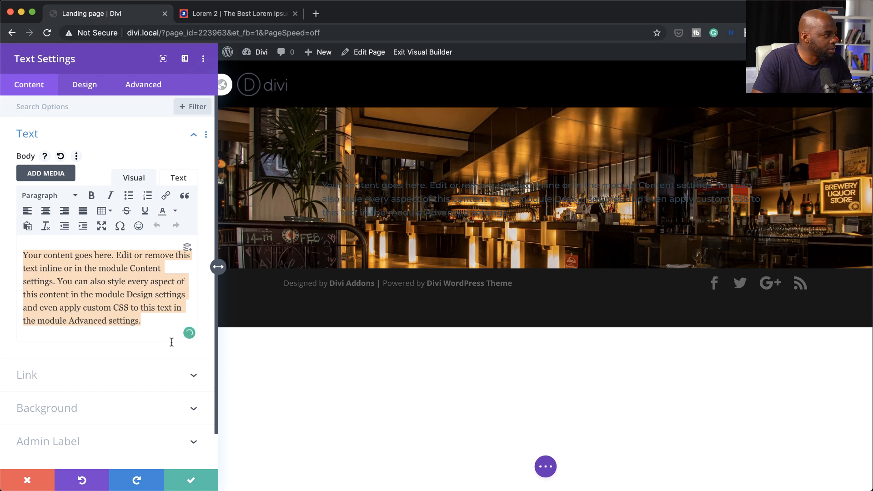
text(Lorem ipsum dolor sit amet, consectetuer adipiscing elit. Donec odio. Quisque volutpat mattis eros. Nullam malesuada erat ut turpis. Suspendisse urna nibh, viverra non, semper suscipit, posuere a, pede.)
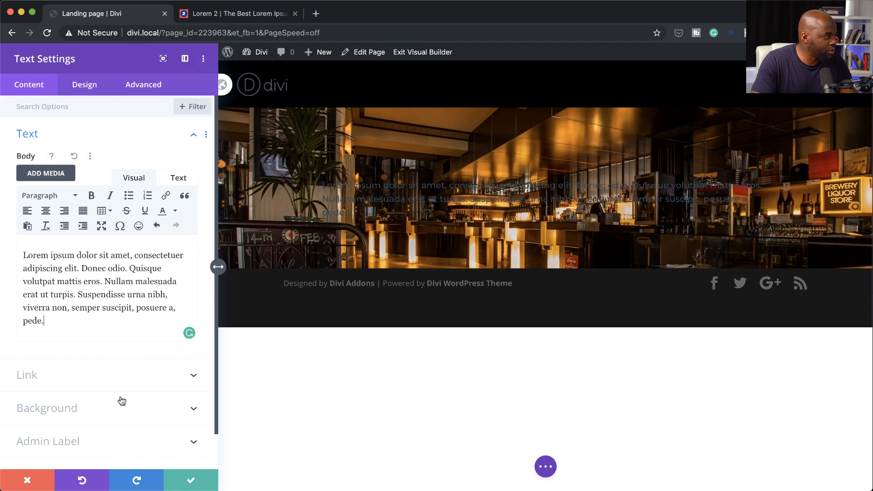
scroll(122, 400, down, 2)
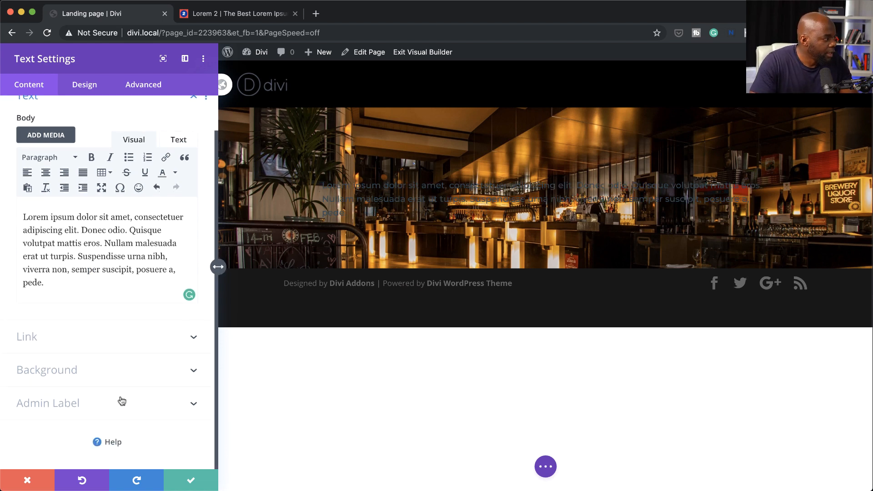
click(184, 477)
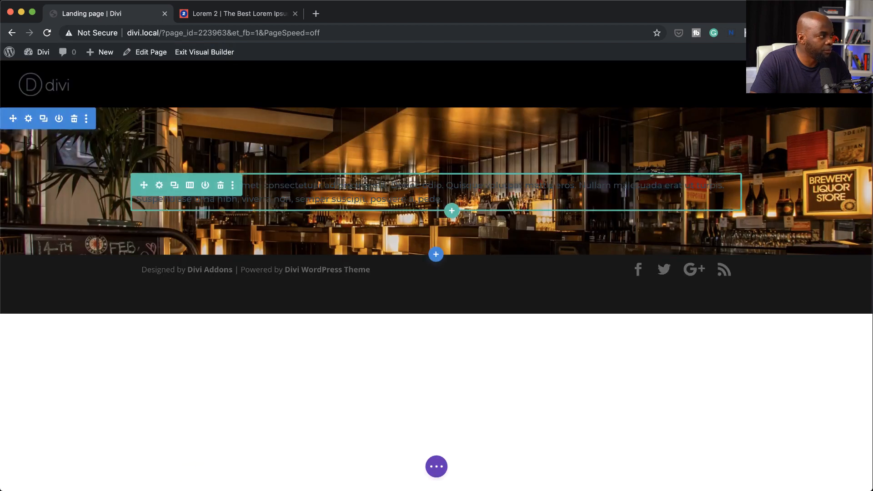
- Add a Button module below the paragraph, set its alignment to left, and save it
click(434, 208)
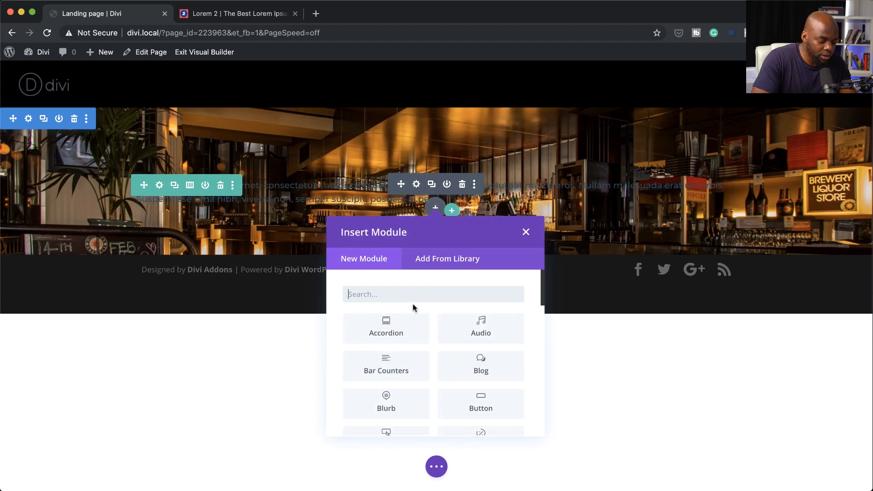
text(B)
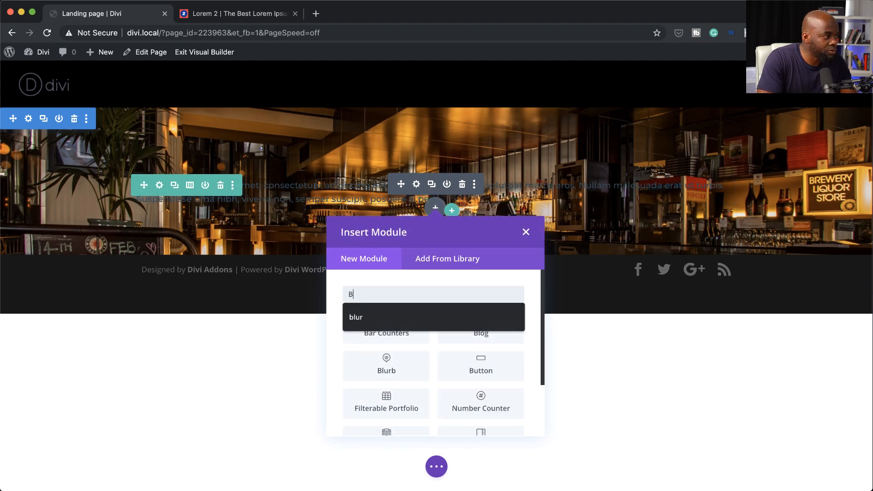
text(utt)
click(407, 321)
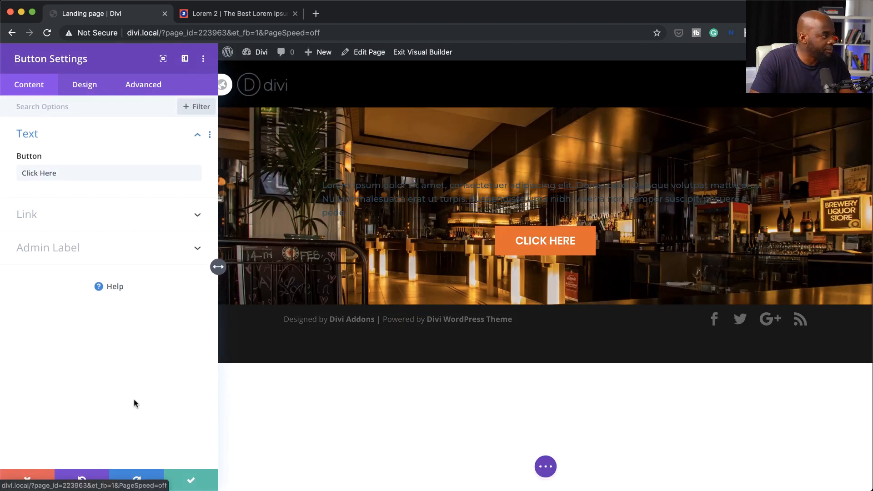
click(86, 85)
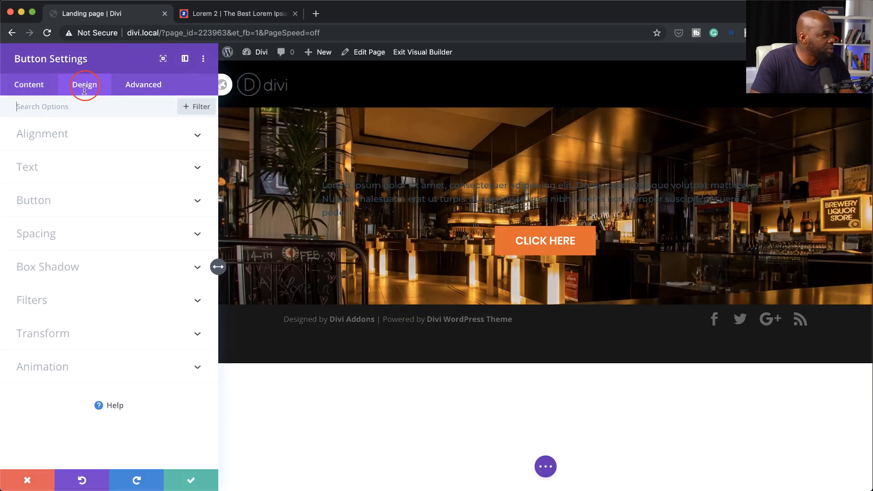
click(63, 132)
click(53, 172)
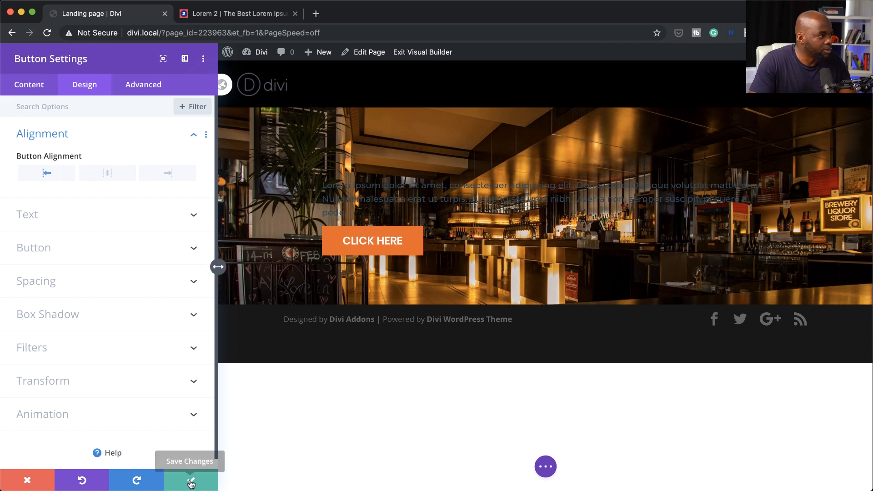
click(191, 483)
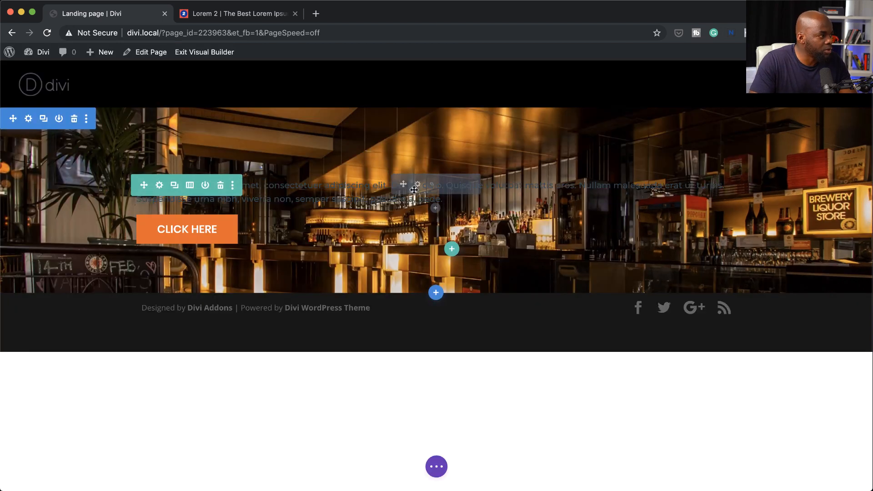
- Insert another Text module below the paragraph and replace its placeholder content with "BECOME A FREE MEMBER"
click(435, 208)
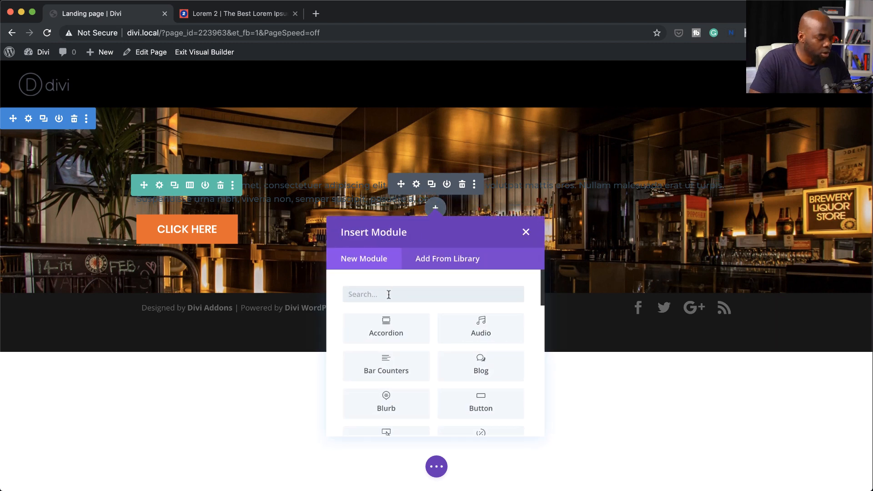
text(text)
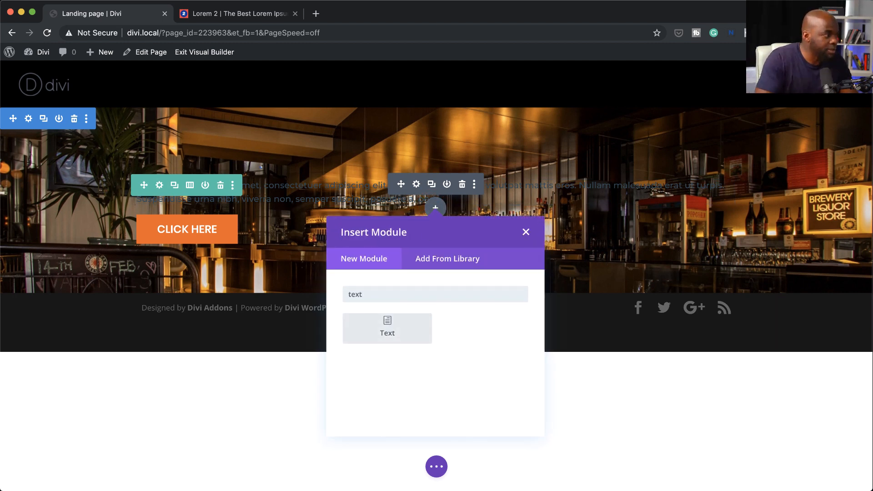
click(387, 326)
drag(23, 254, 179, 317)
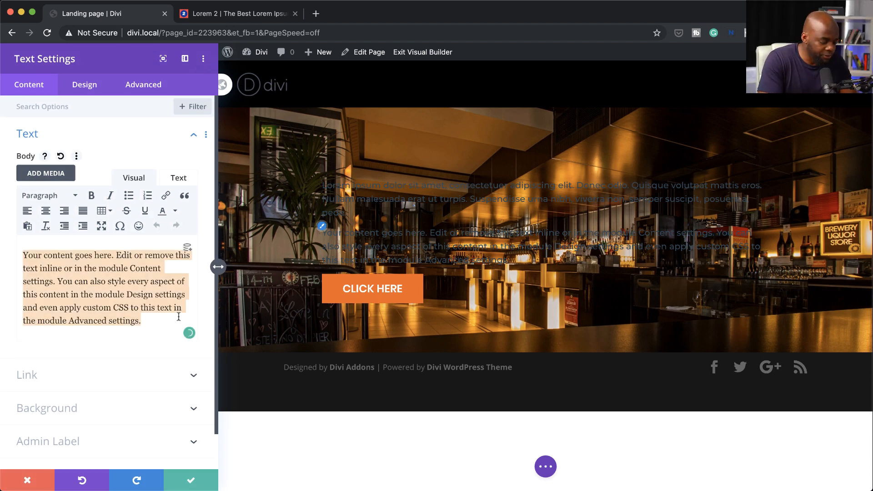
text(BECOME A FREE MEMBER)
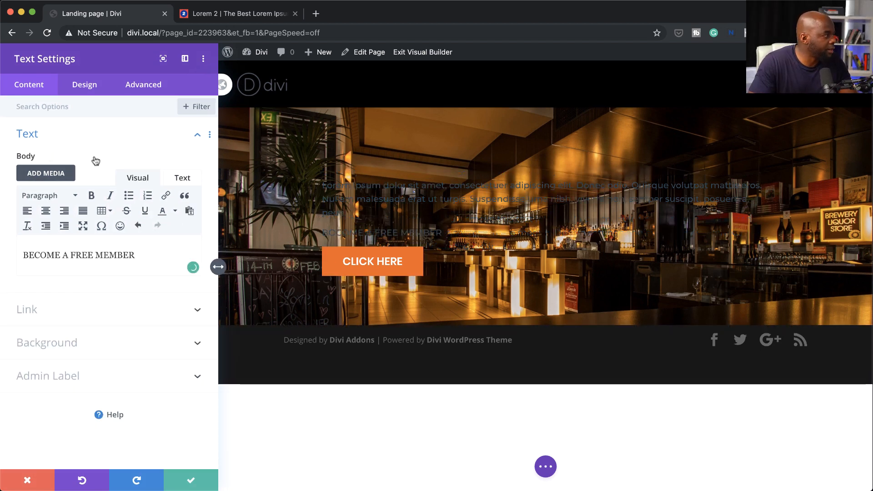
- Format "BECOME A FREE MEMBER" as Heading 1, save the module, and move it above the lorem ipsum paragraph
drag(143, 255, 22, 255)
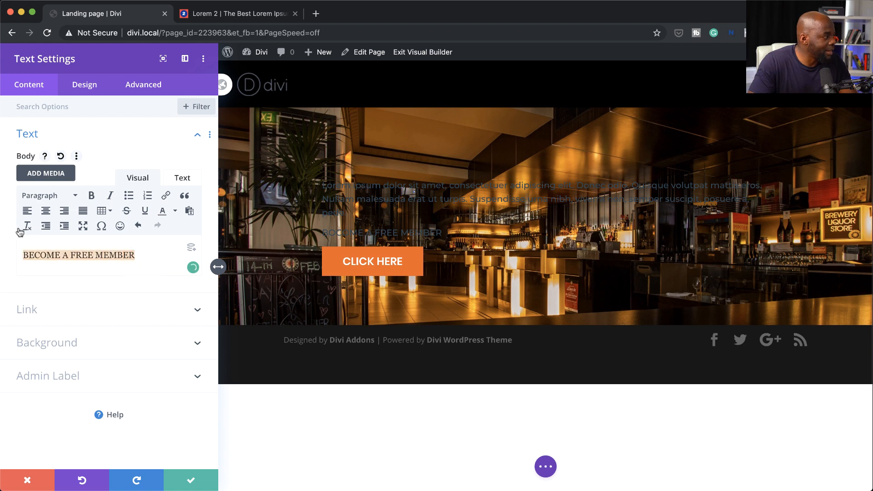
click(64, 197)
click(72, 236)
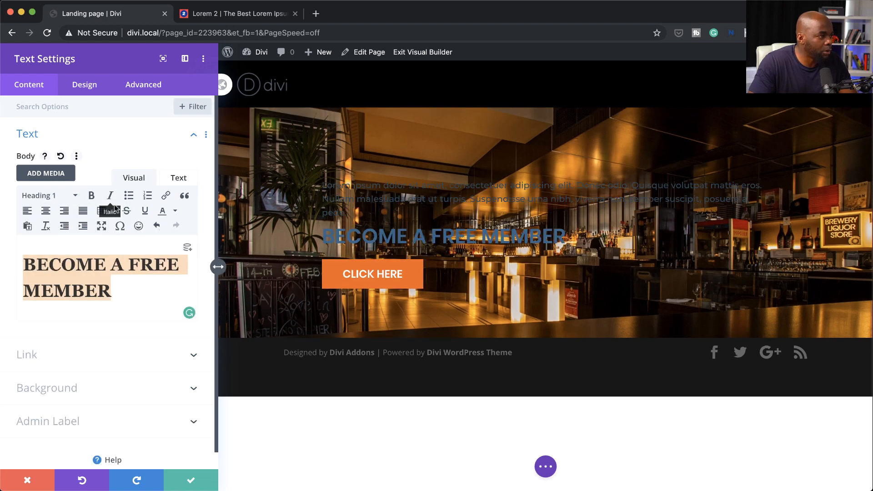
click(191, 478)
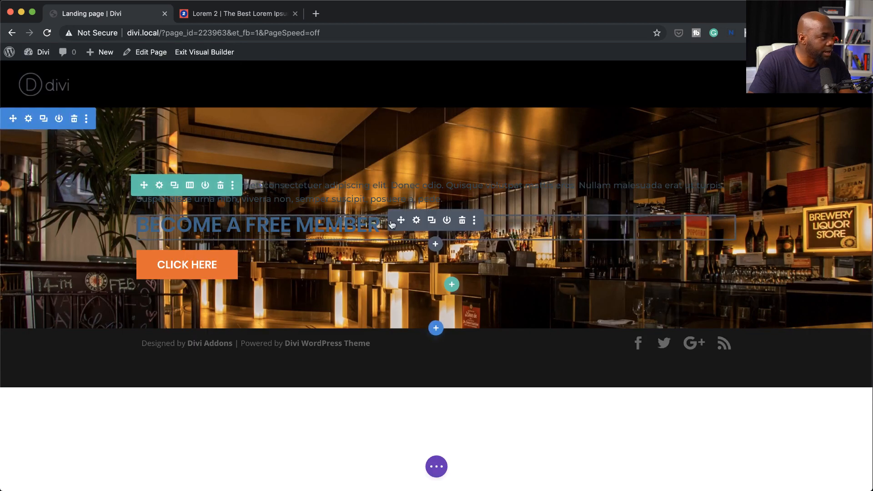
drag(390, 224, 400, 181)
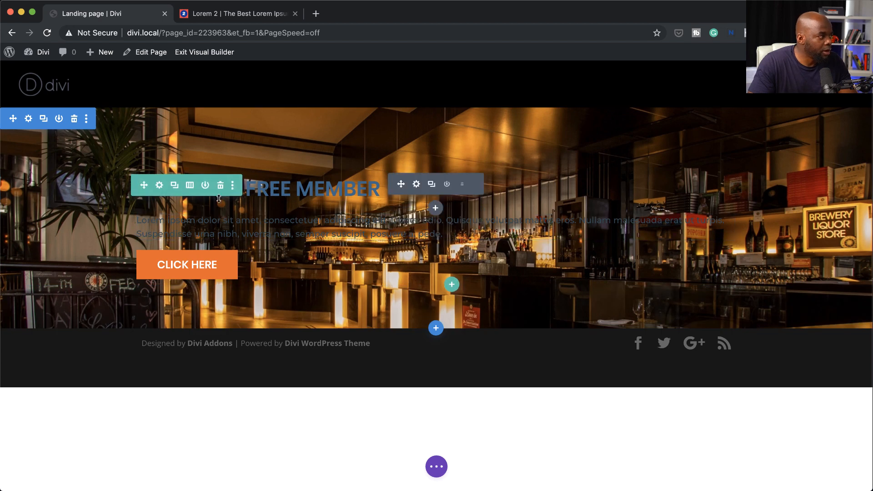
- Open the settings of the row that holds the heading, paragraph and button
click(160, 185)
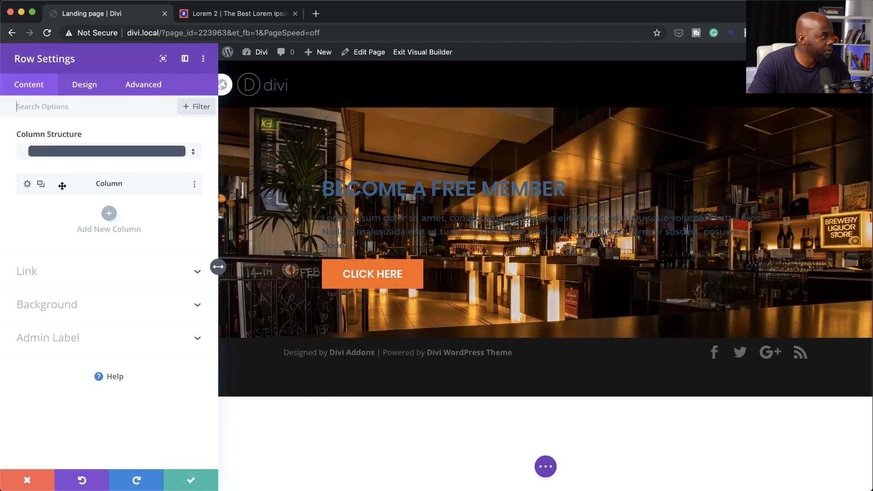
click(28, 184)
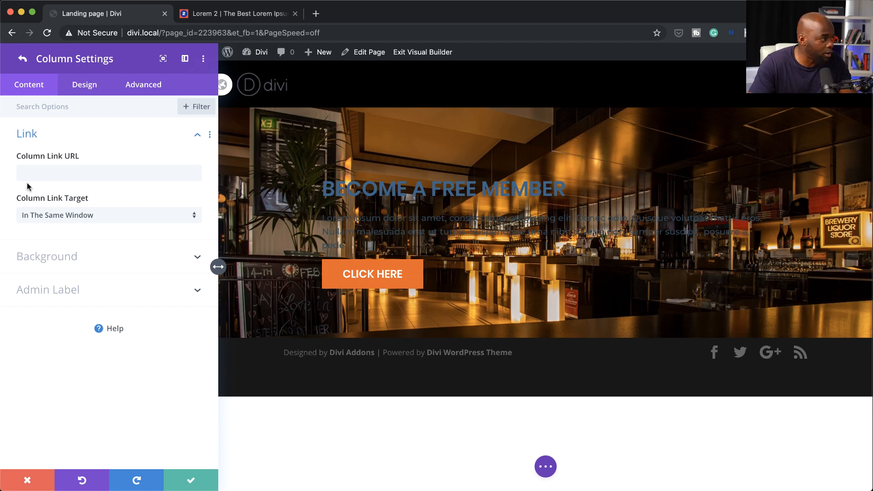
click(84, 86)
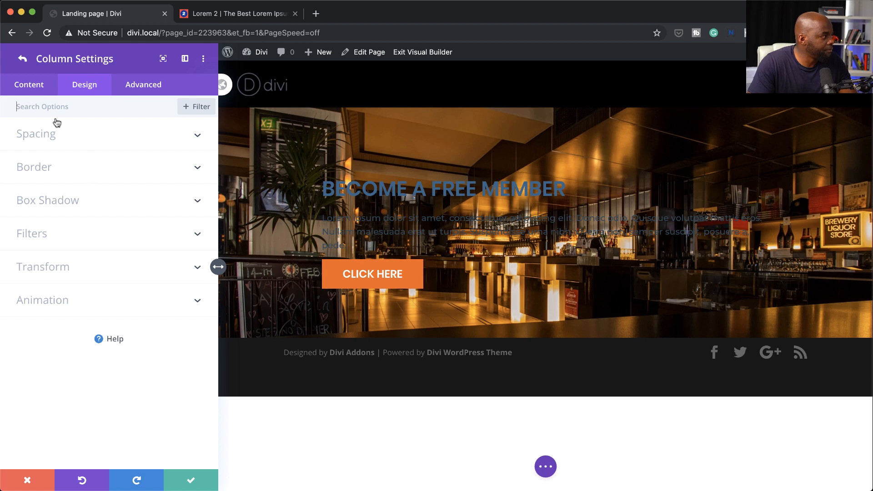
click(56, 133)
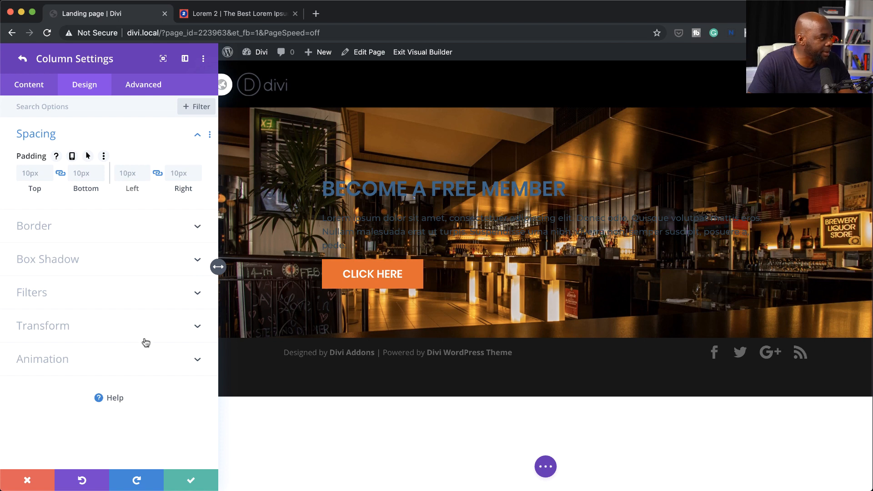
click(26, 88)
click(22, 59)
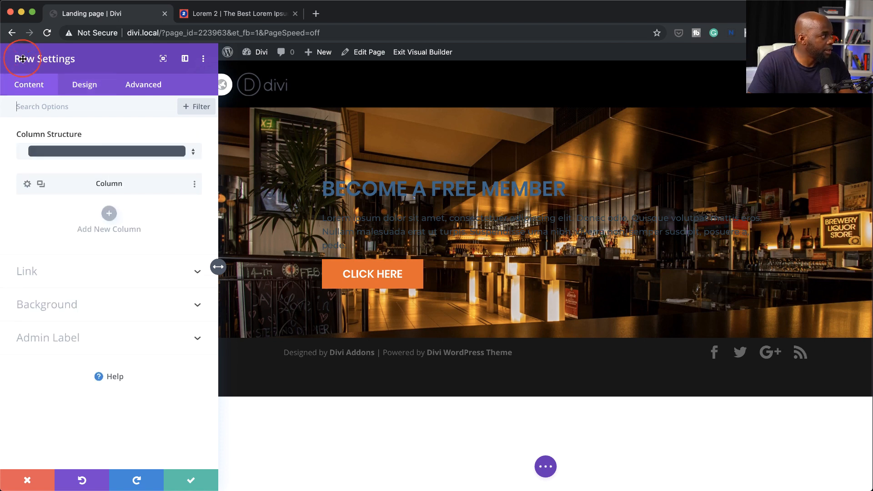
- In the row's sizing options, set the width to 40% and the row alignment to left, and save the row
click(86, 85)
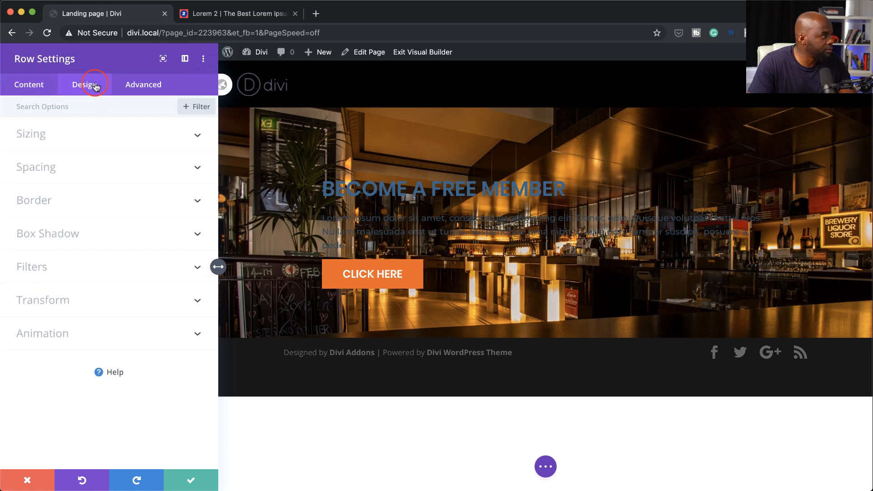
click(63, 136)
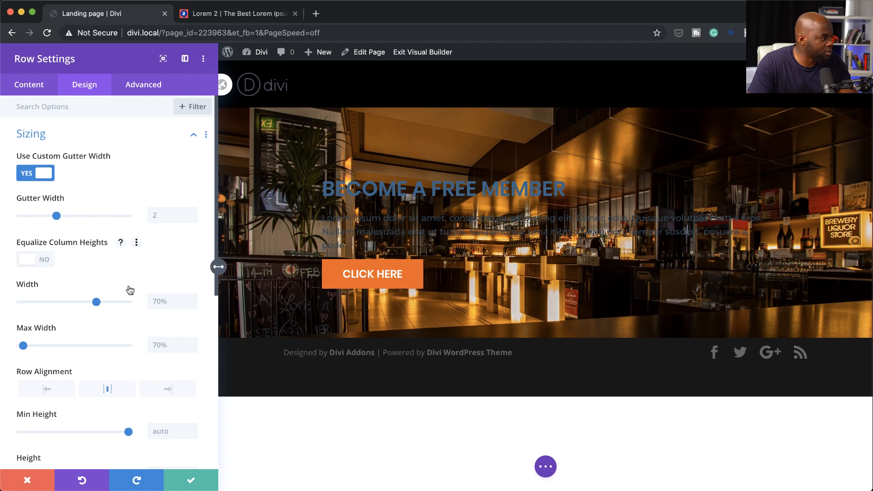
click(96, 302)
drag(95, 303, 67, 305)
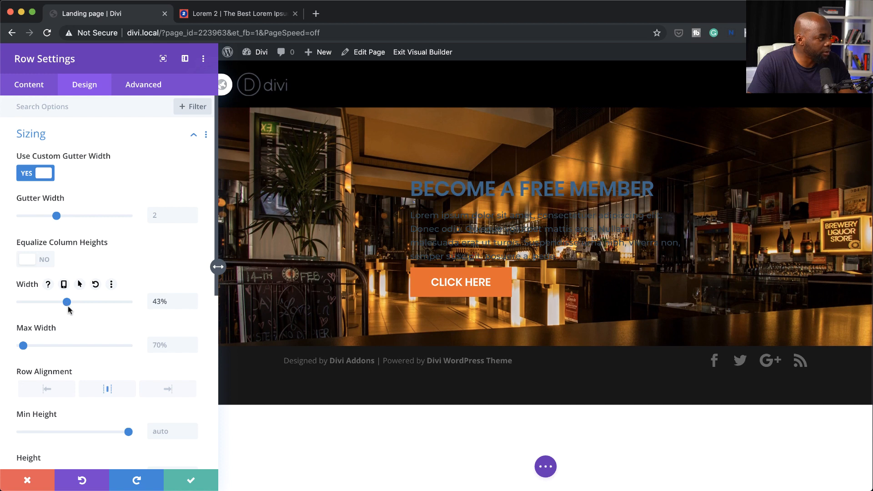
click(47, 389)
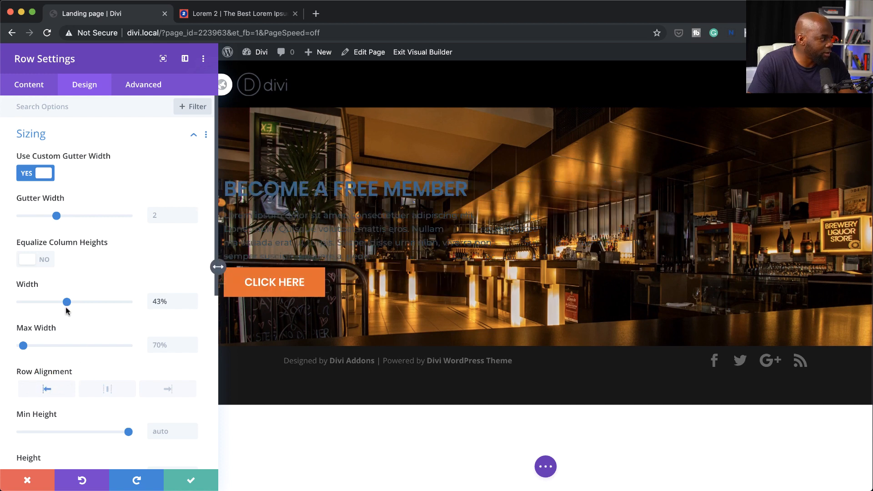
drag(67, 305, 64, 307)
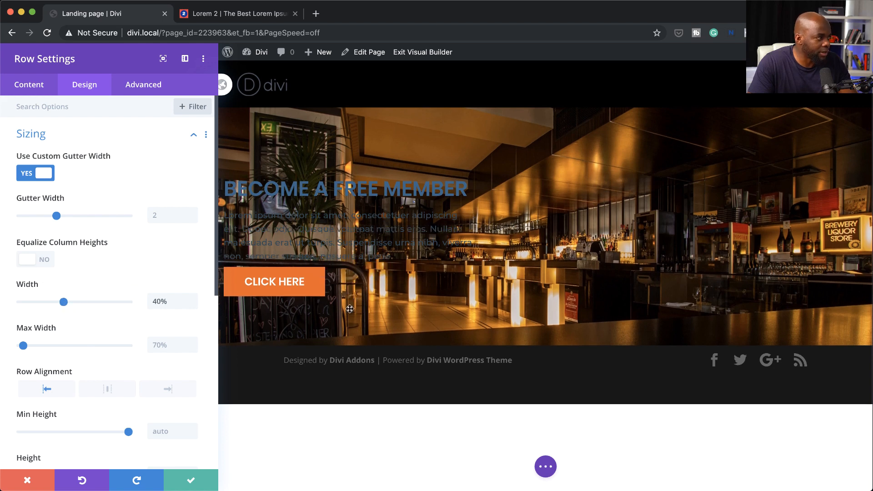
click(192, 483)
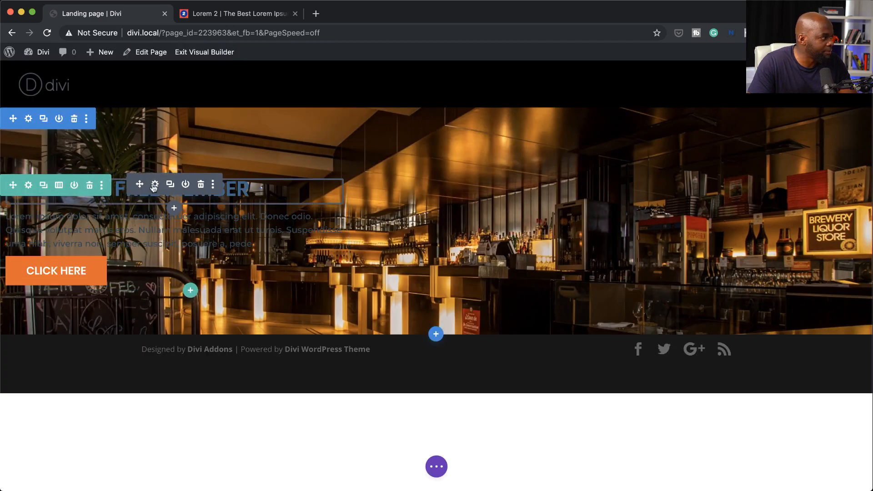
- Change the heading text color of "BECOME A FREE MEMBER" to white and save the module
click(156, 186)
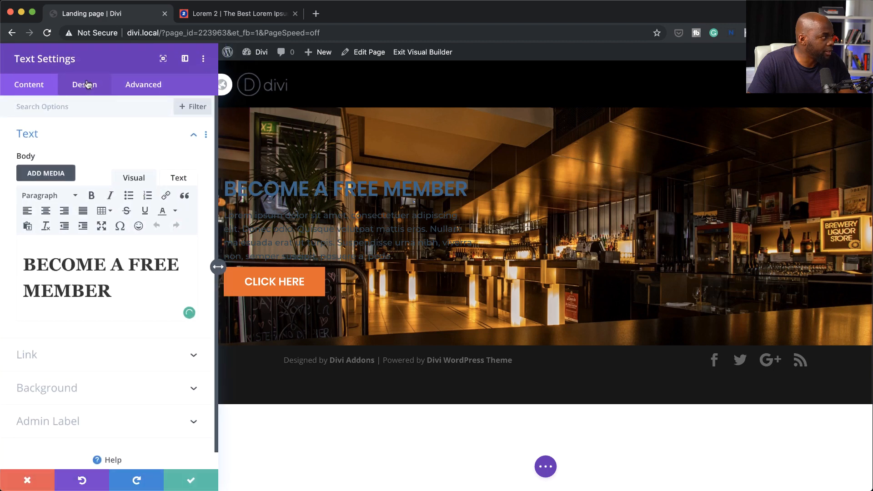
click(87, 84)
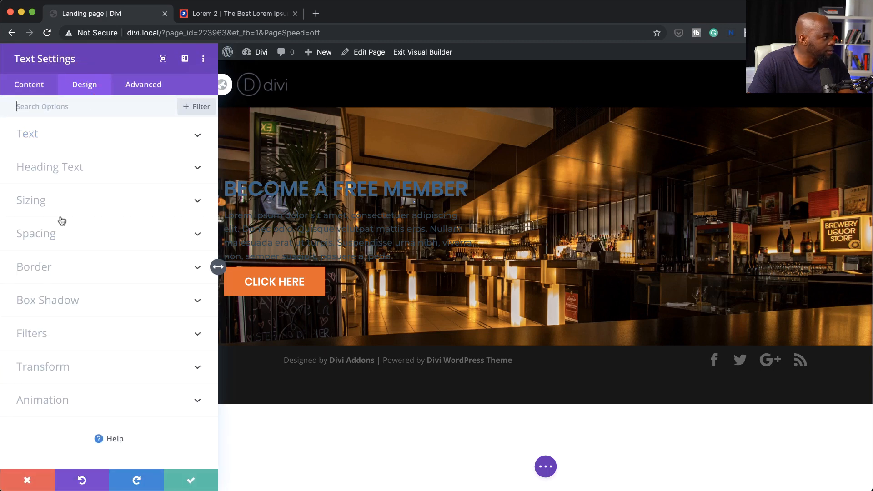
click(136, 168)
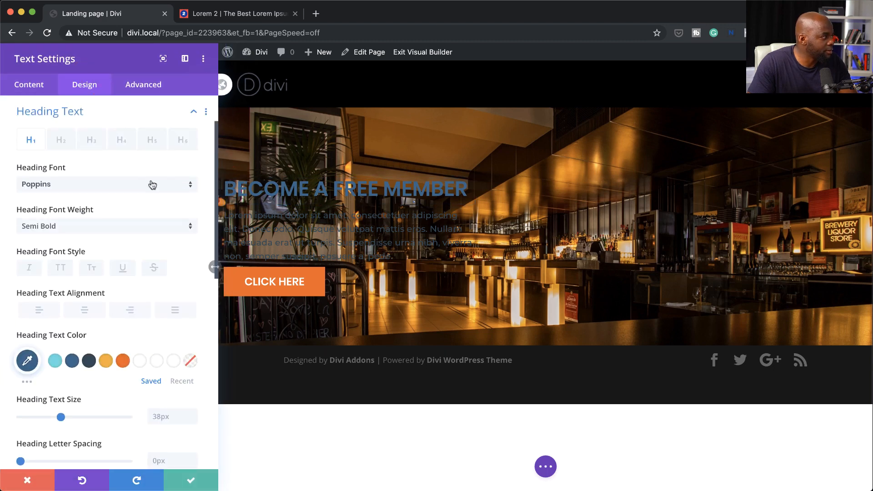
click(140, 361)
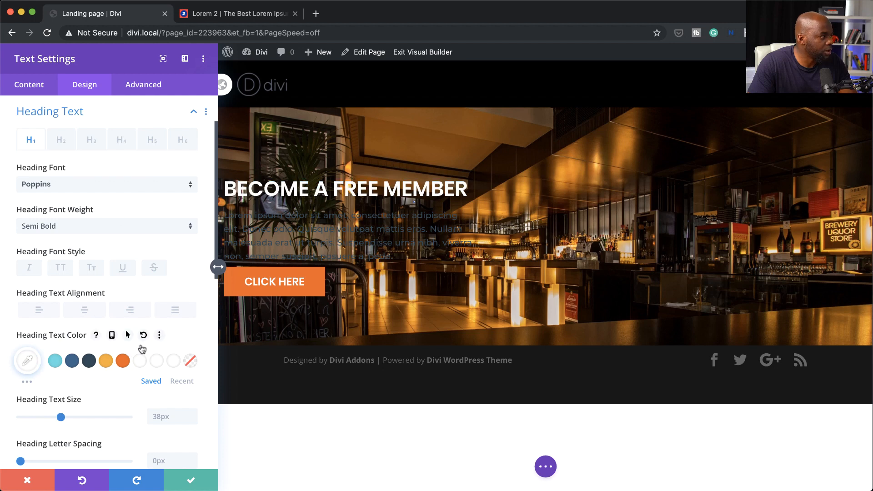
click(188, 481)
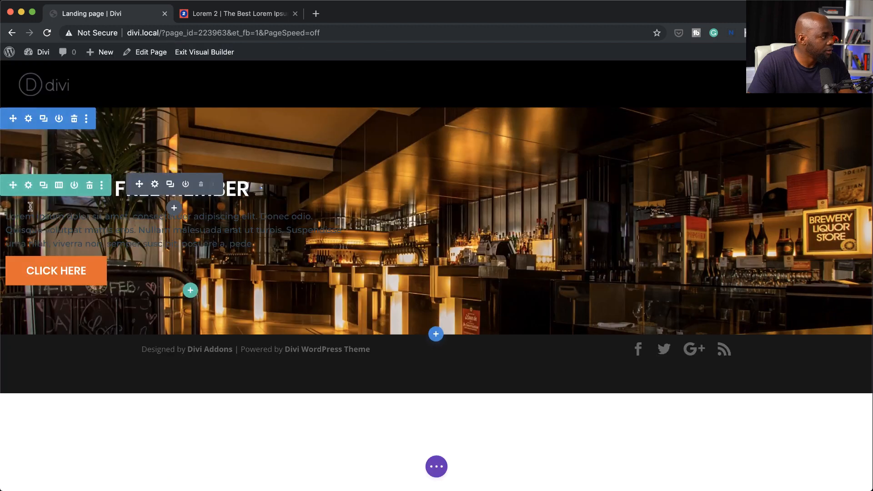
- Change the text color of the lorem ipsum paragraph to white and save the module
click(154, 217)
click(93, 88)
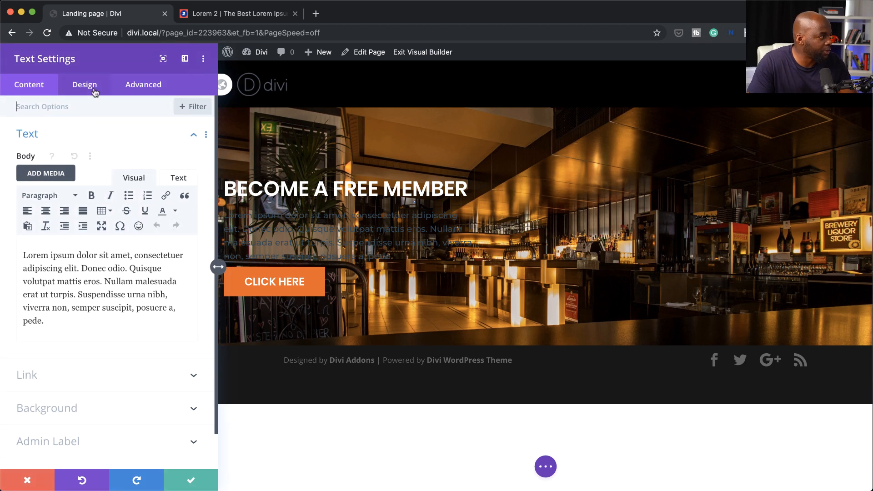
click(66, 133)
click(78, 250)
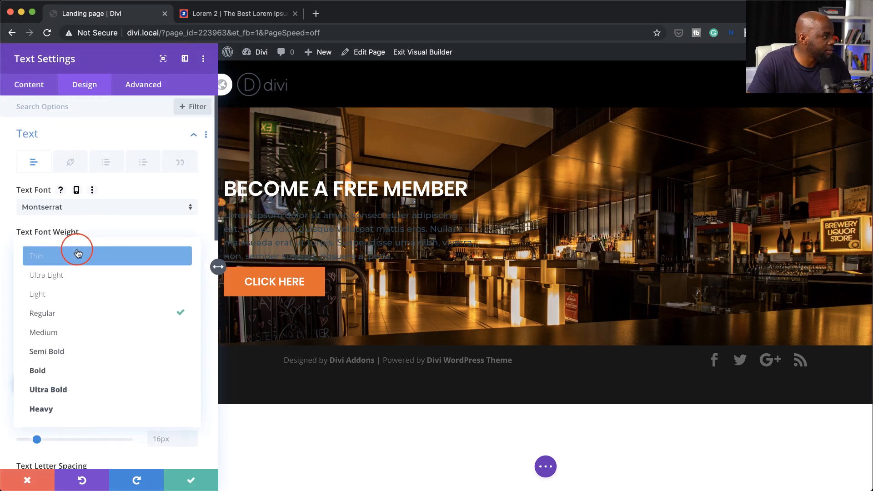
click(104, 234)
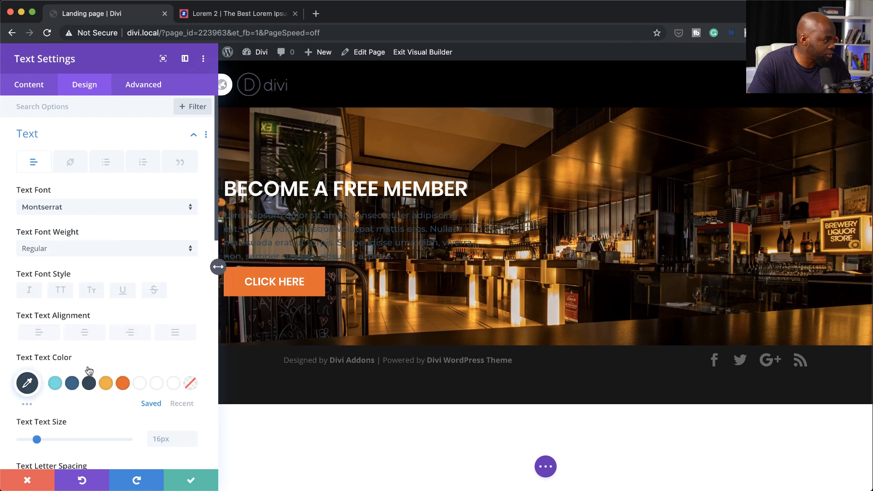
click(156, 384)
click(194, 484)
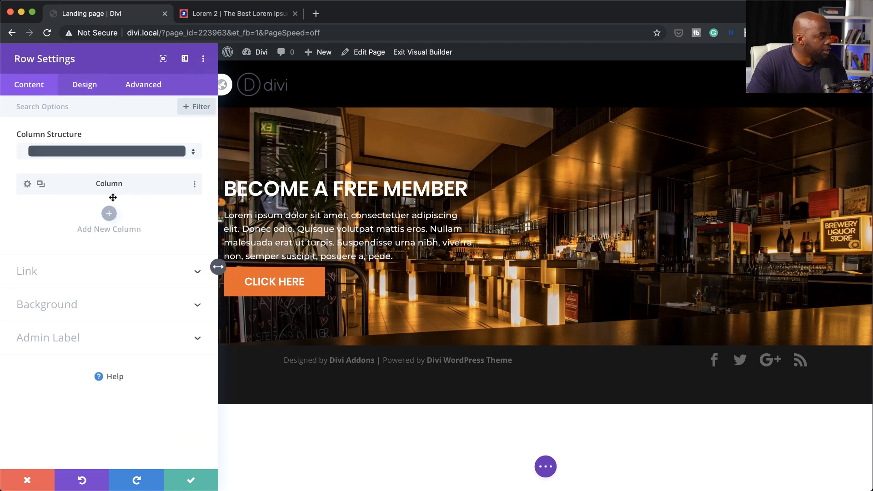
- Give the row behind the heading, paragraph and button a semi-transparent near-black background color of rgba(12,12,12,0.89)
click(67, 308)
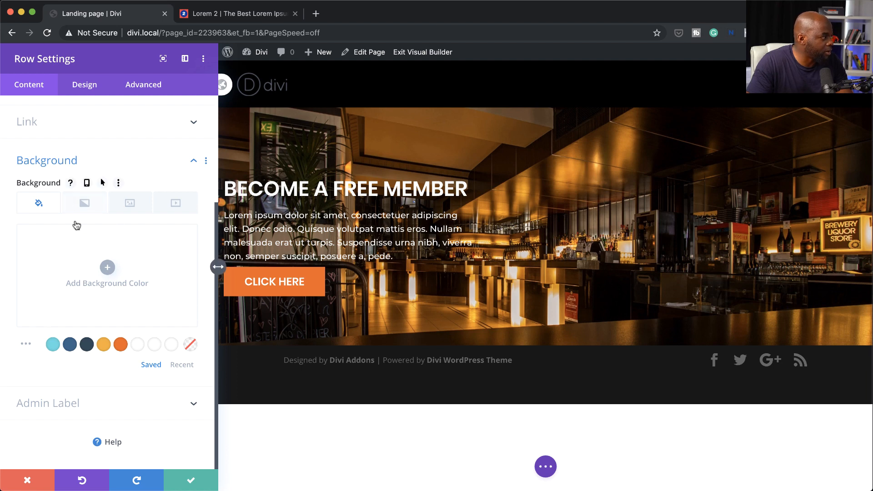
click(108, 267)
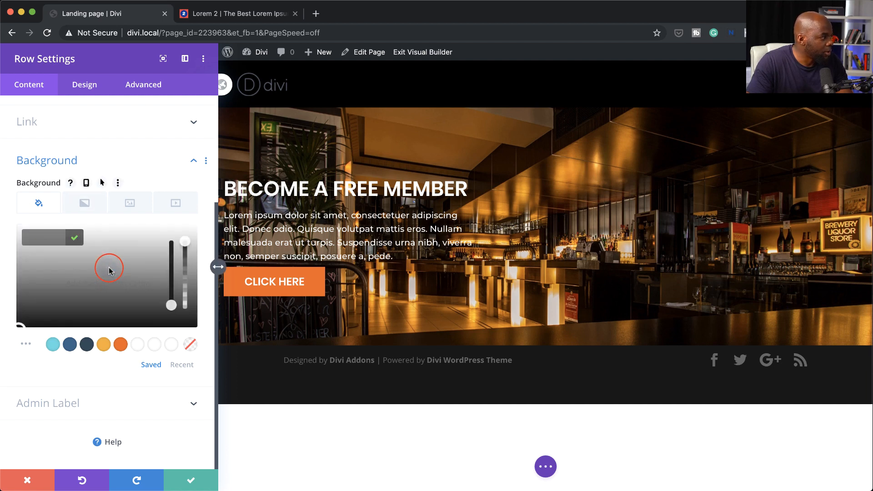
click(29, 321)
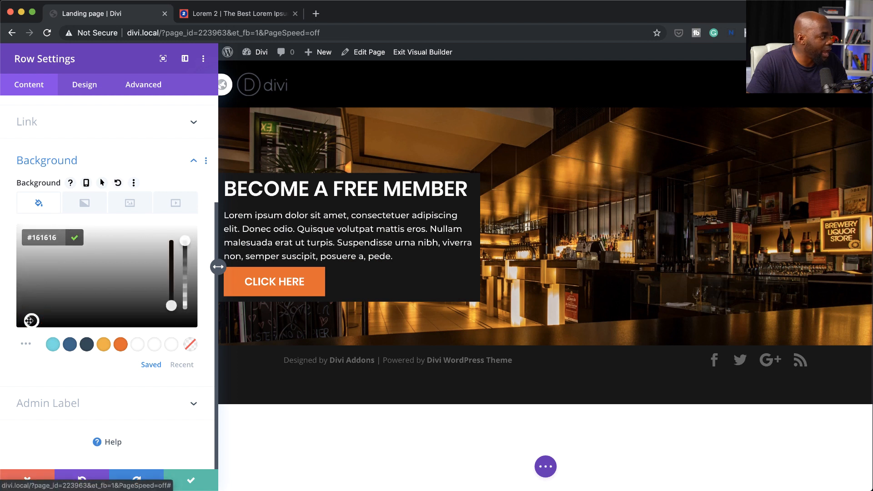
drag(24, 323, 15, 329)
click(16, 328)
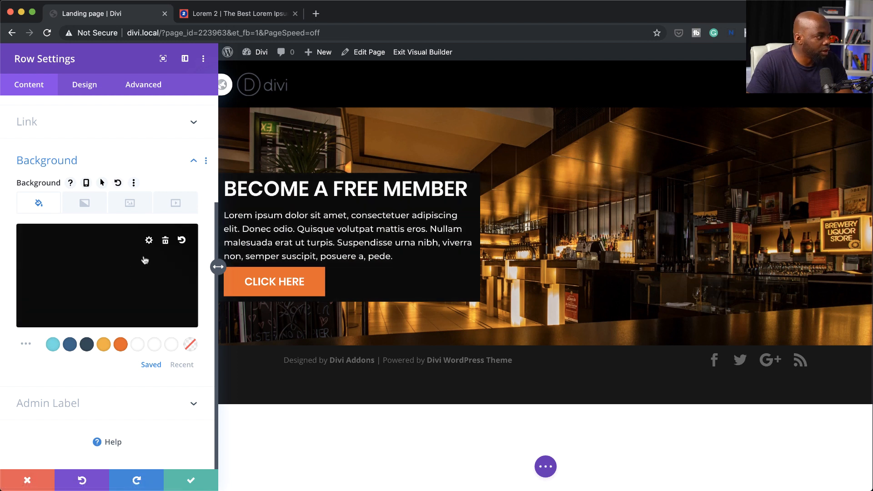
click(135, 283)
click(185, 242)
drag(185, 241, 188, 252)
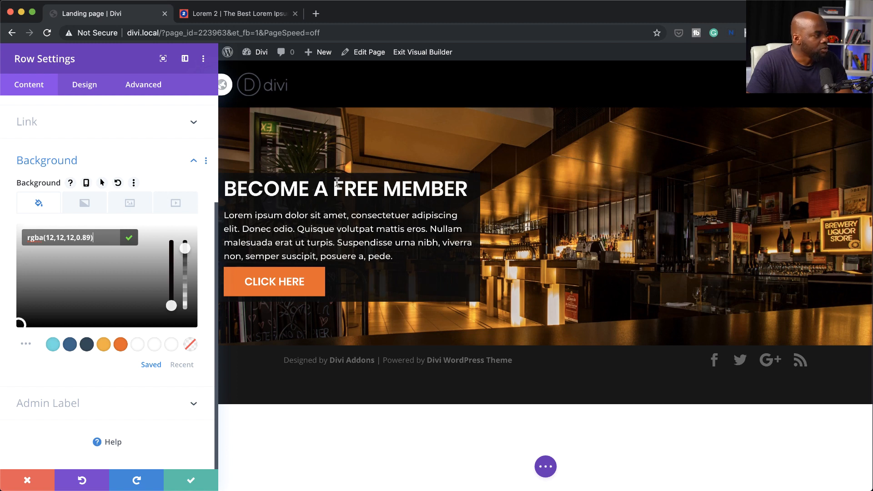
- Set the row's padding to 20px on all four sides, linking top with bottom and left with right
click(81, 92)
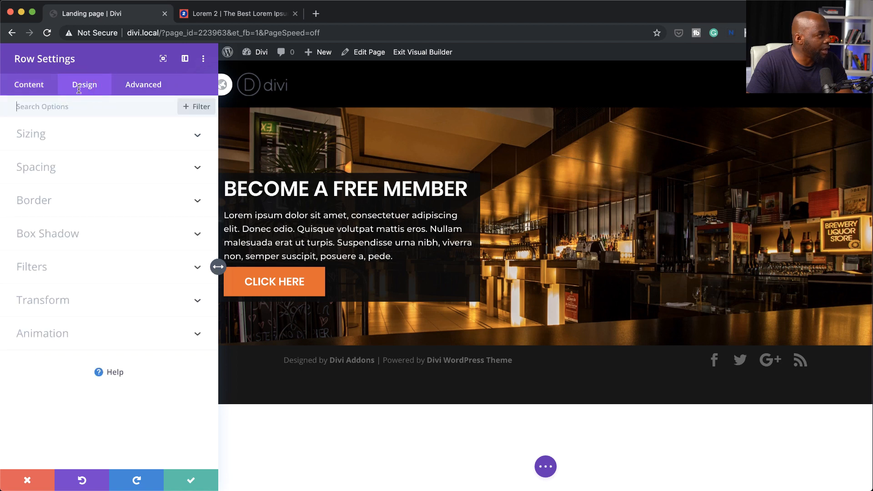
click(52, 169)
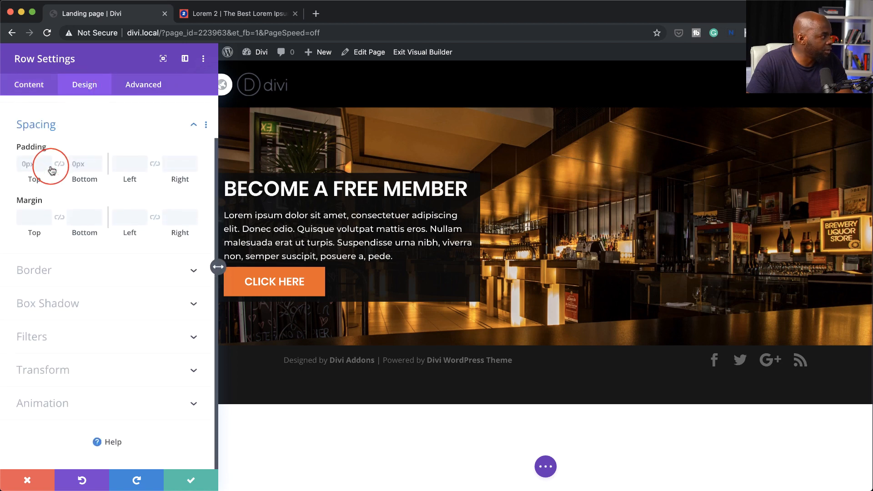
click(28, 163)
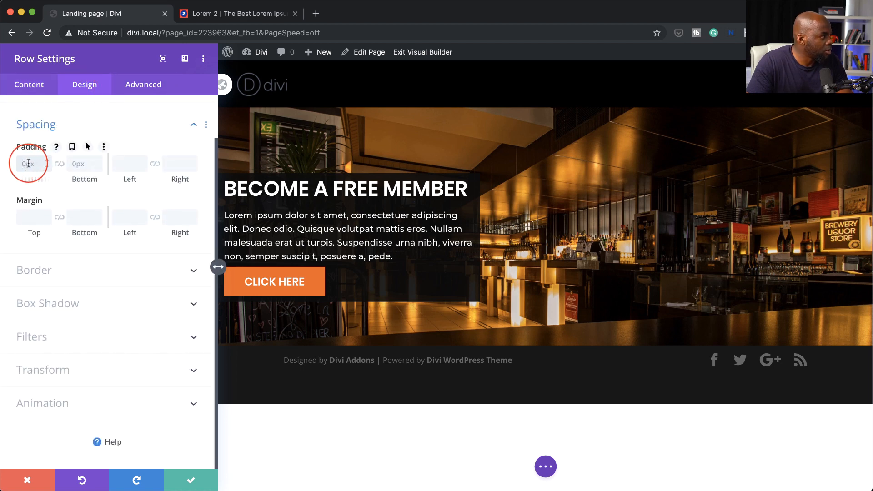
text(20)
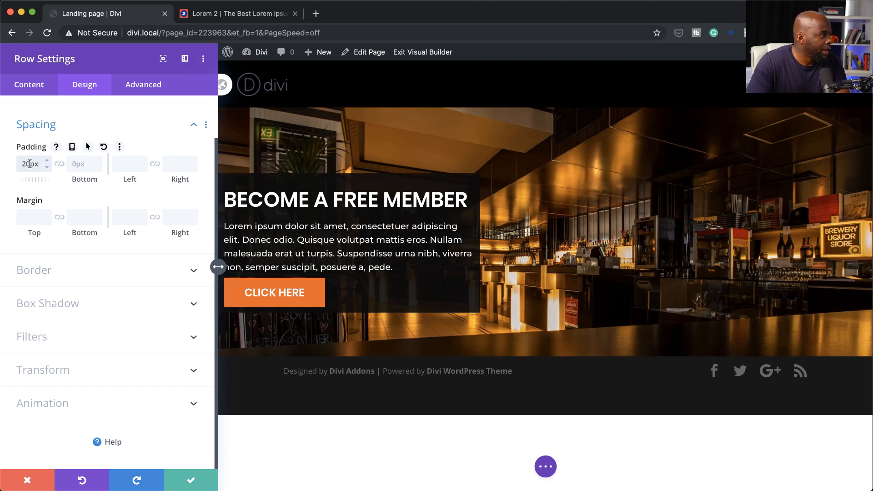
click(59, 165)
click(131, 163)
text(20)
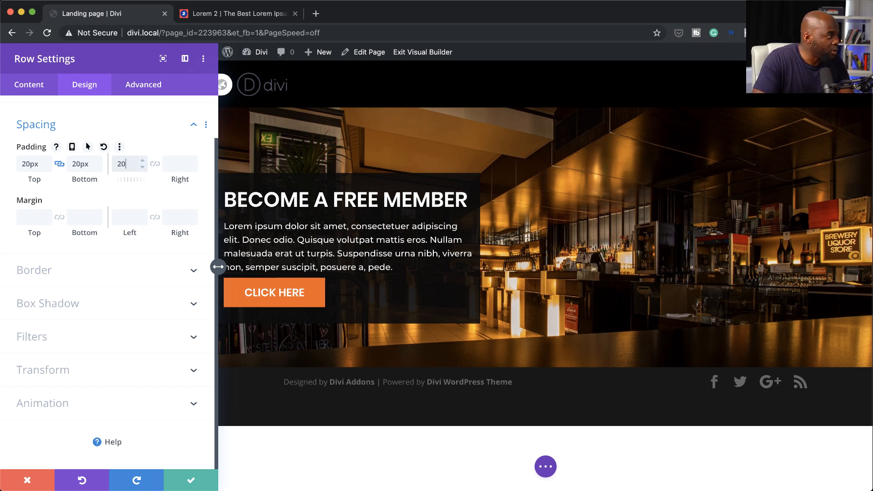
click(155, 164)
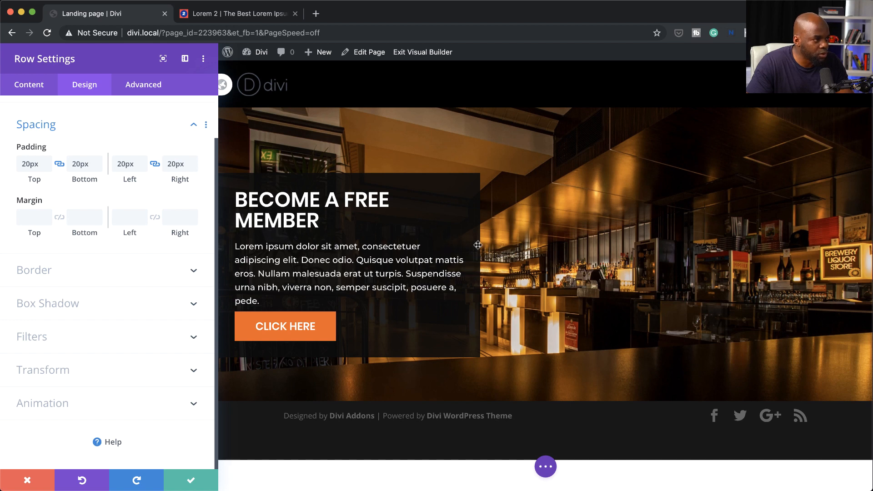
- Increase the row's padding to 36px on all four sides and save the row
drag(127, 179, 139, 180)
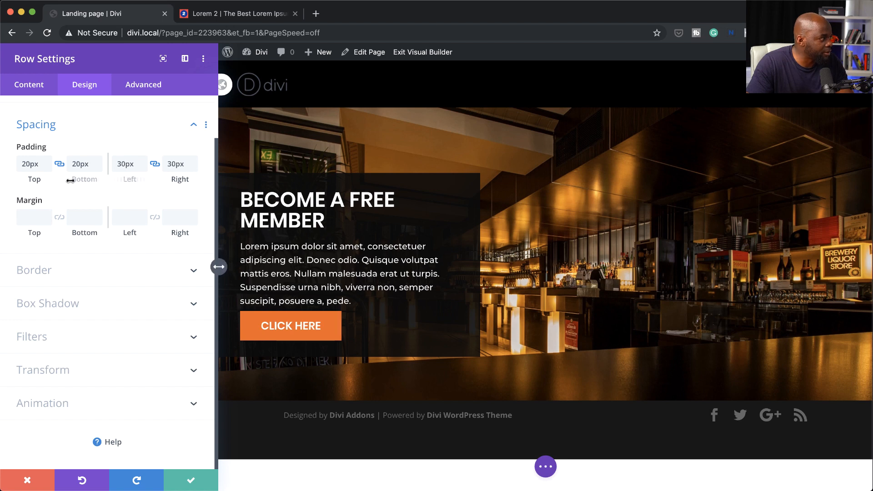
drag(84, 180, 133, 181)
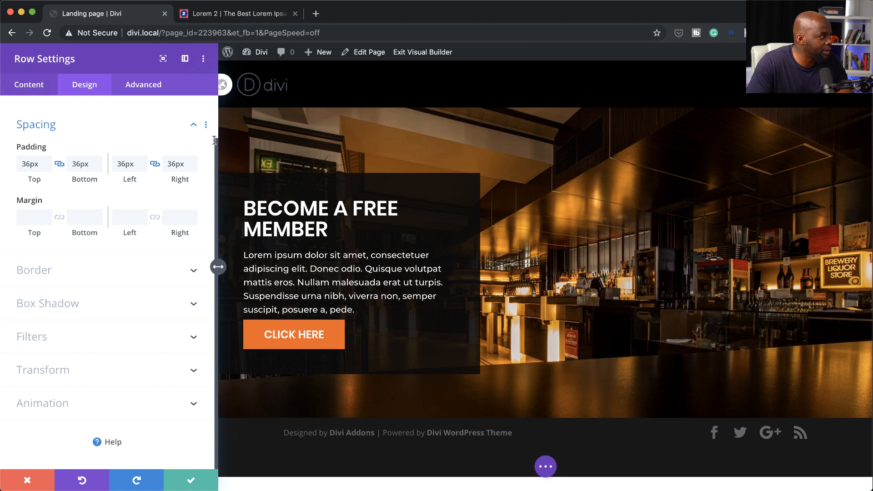
click(189, 479)
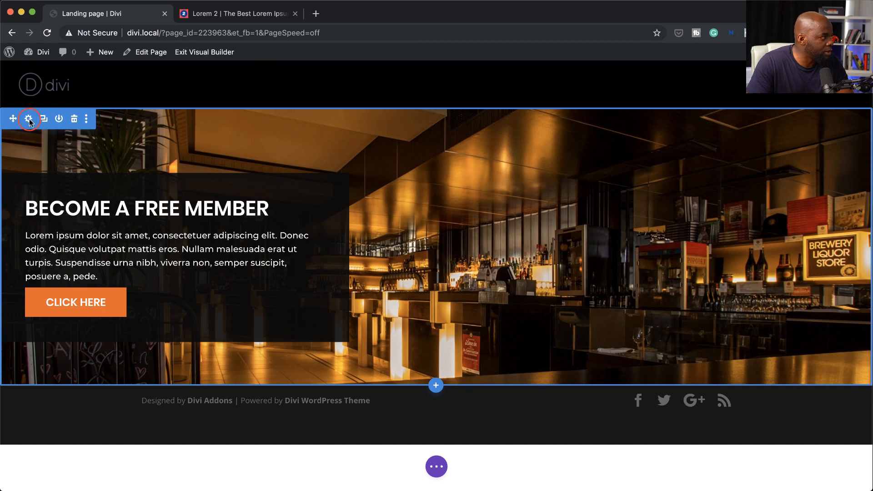
- Set the hero section's left padding to 64px in its spacing options and save the section
click(29, 120)
click(87, 86)
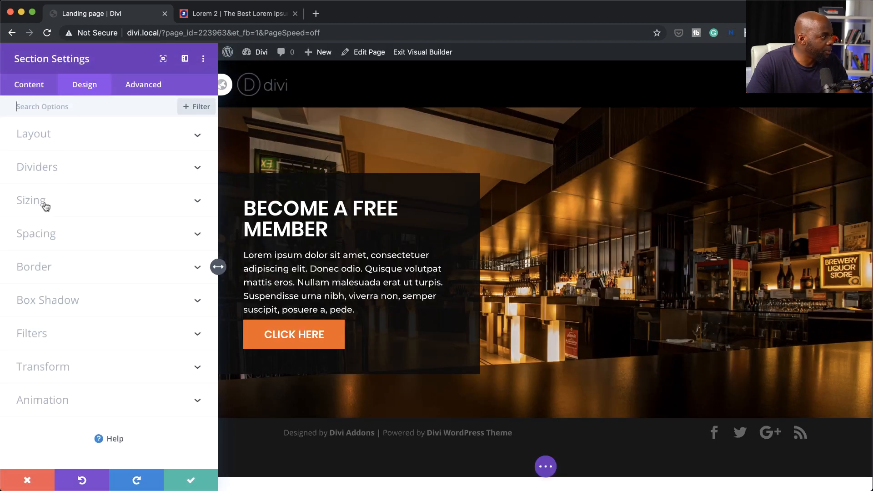
click(49, 247)
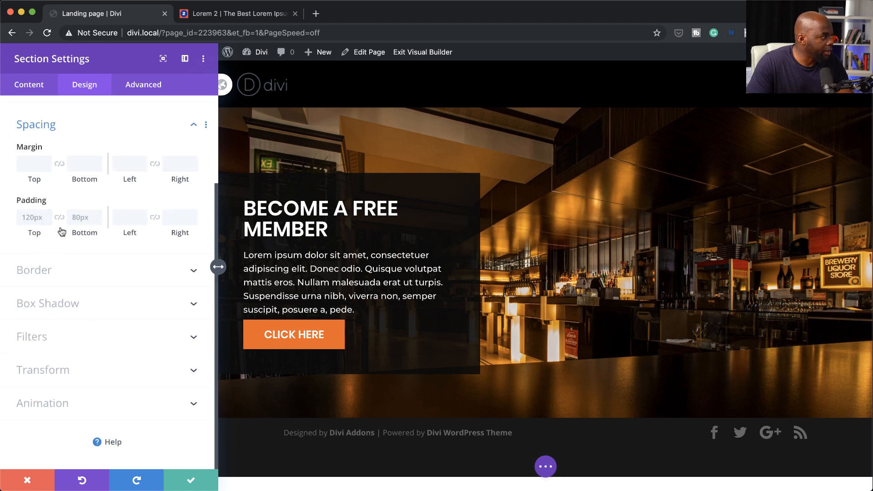
click(125, 218)
drag(135, 230, 157, 232)
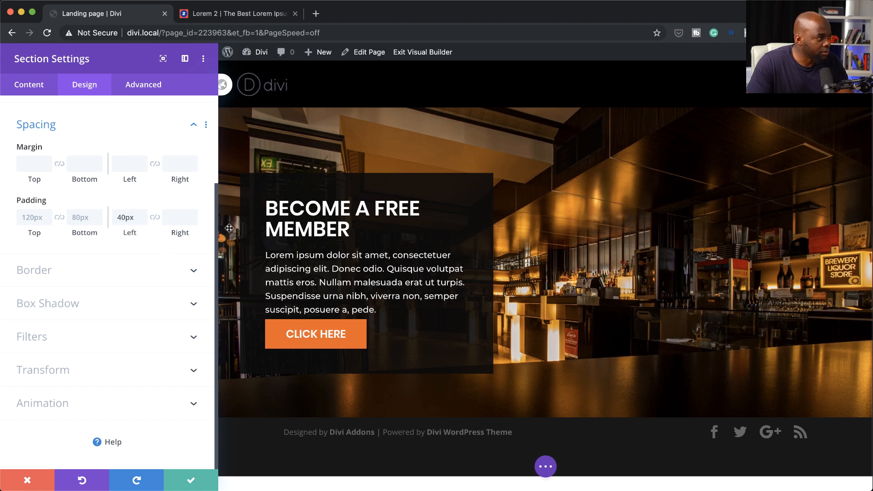
drag(121, 232, 138, 234)
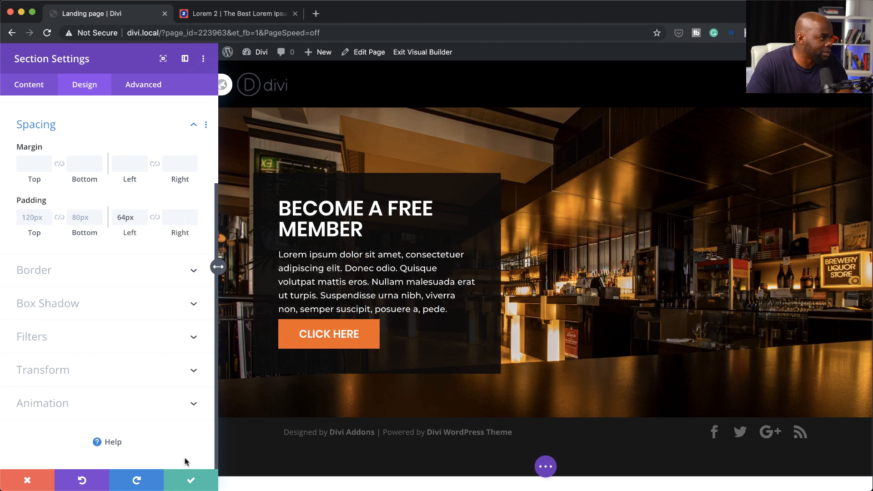
click(191, 481)
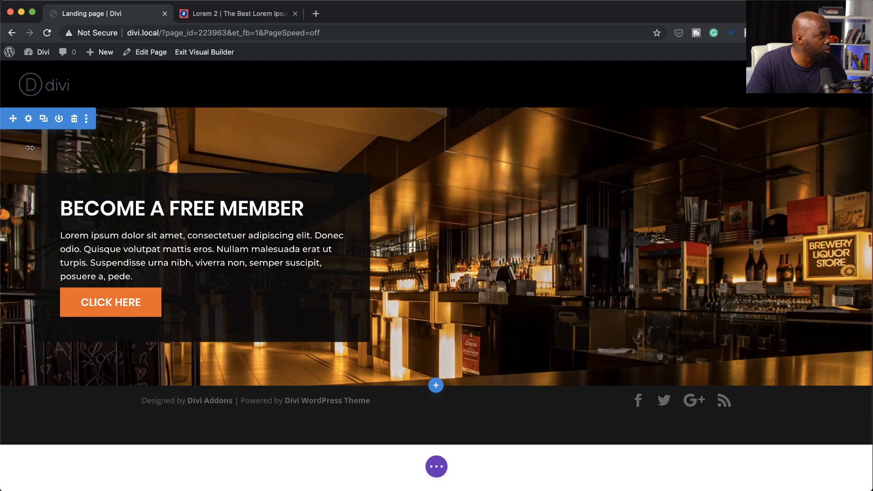
- Increase the hero section's minimum height in its sizing options so the background image extends further down, and save the section
click(29, 119)
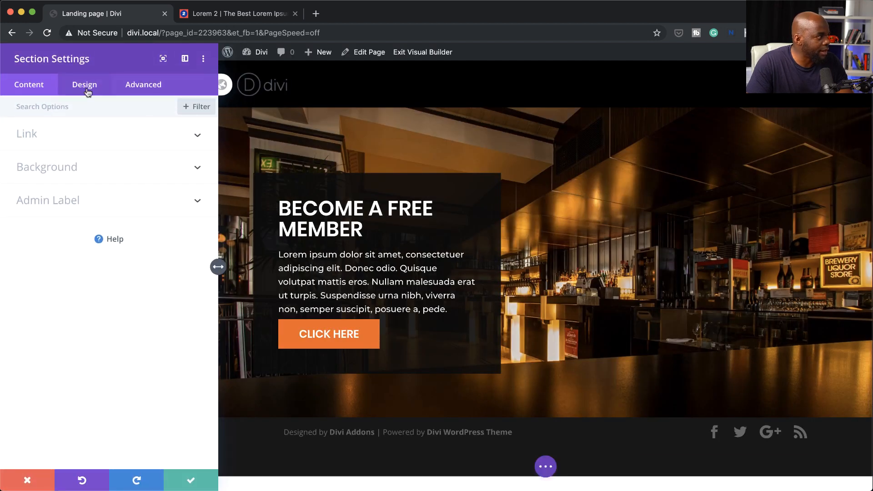
click(86, 93)
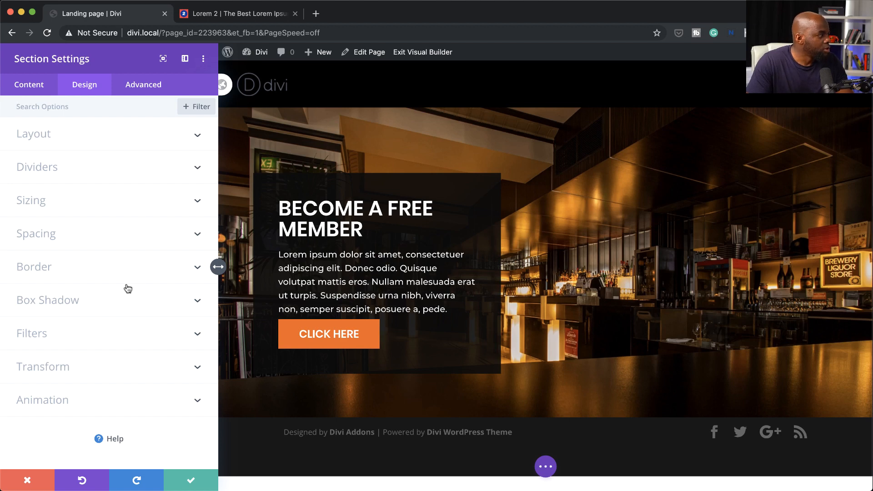
click(103, 210)
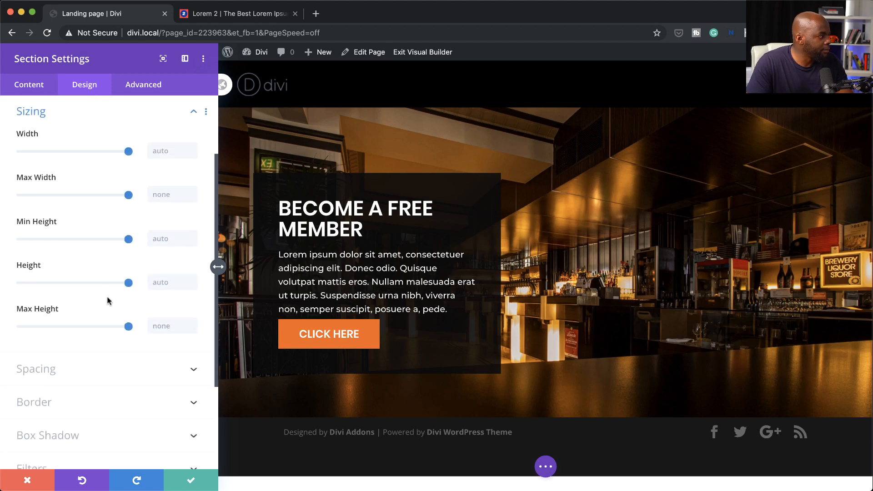
click(128, 239)
drag(127, 239, 83, 245)
double_click(165, 239)
click(191, 481)
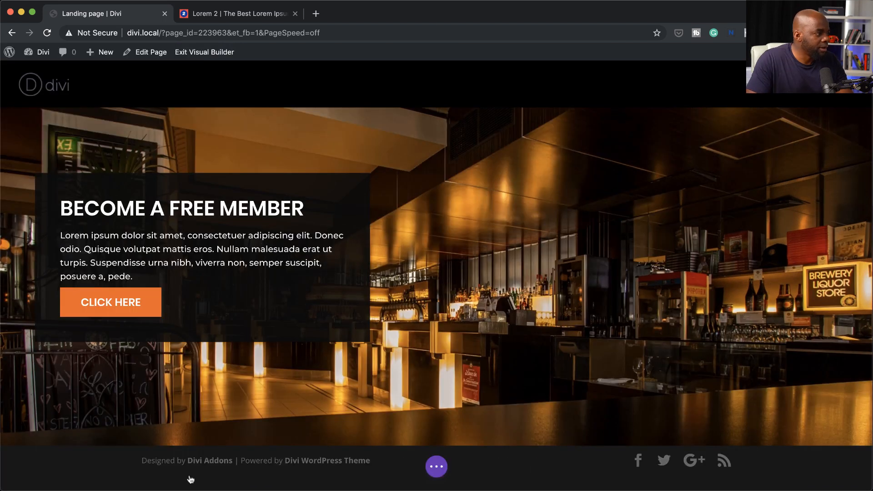
- Insert a new regular section directly below the hero section
scroll(587, 374, down, 1)
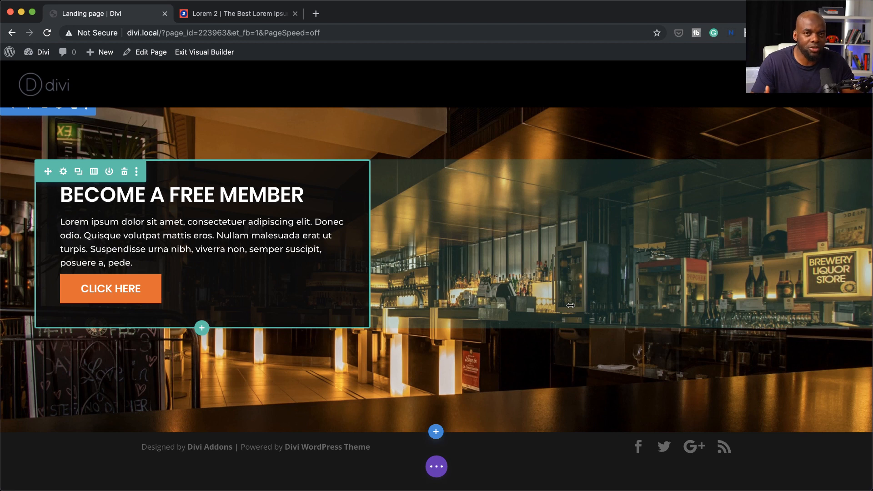
click(436, 431)
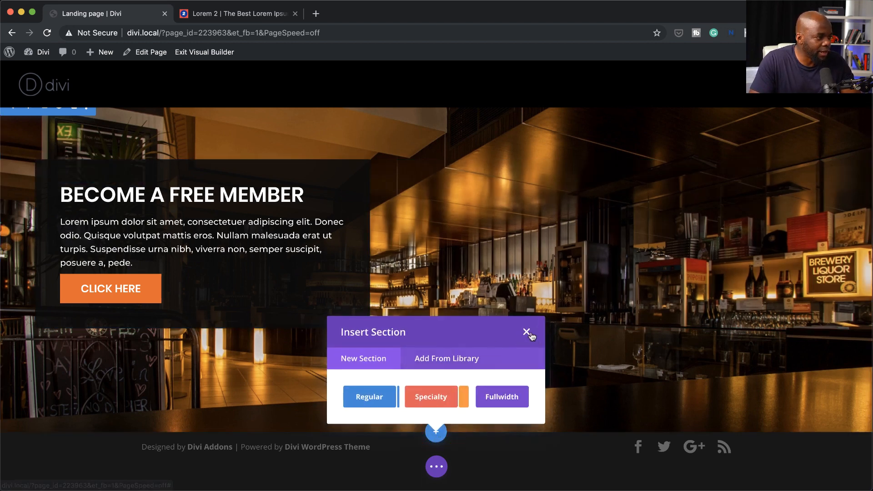
click(369, 397)
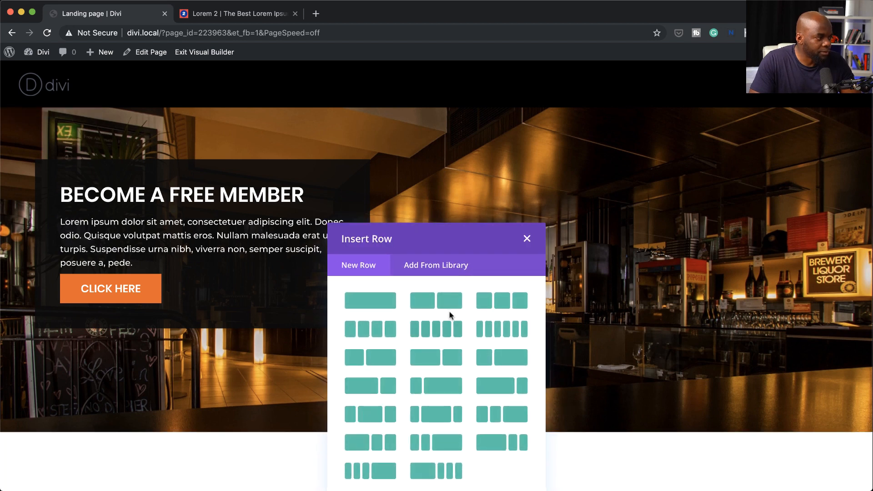
- Insert a row with three equal columns into the new section and dismiss the module picker
click(508, 307)
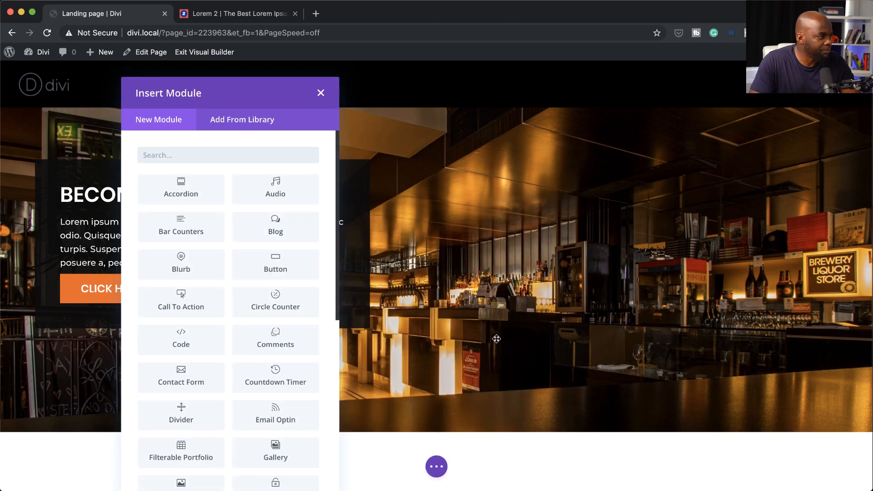
scroll(293, 232, down, 1)
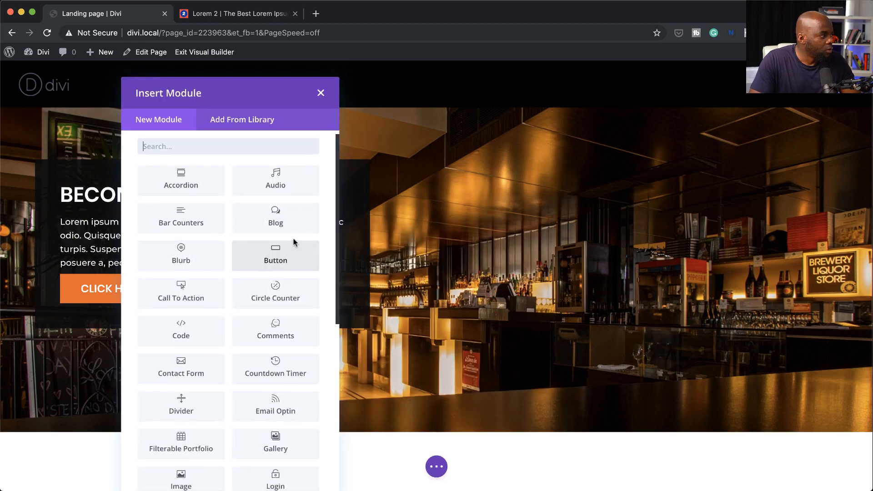
click(321, 95)
scroll(402, 355, down, 3)
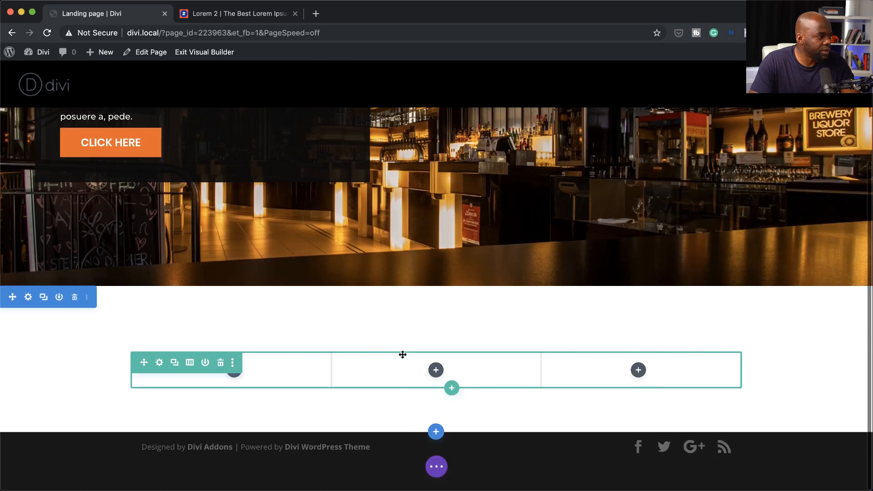
- Add an Image module to the row's first column using barbecue-barbecue-grill-blur-1482803.jpg from the media library, and save it
click(233, 371)
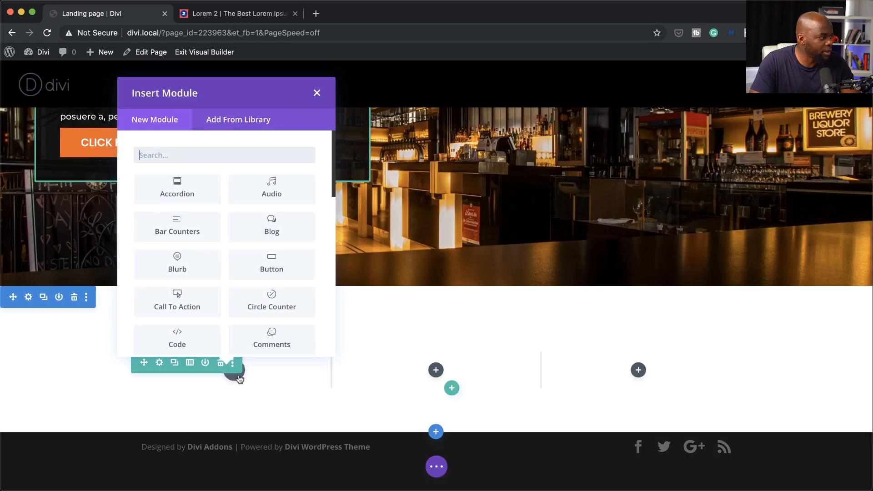
text(i)
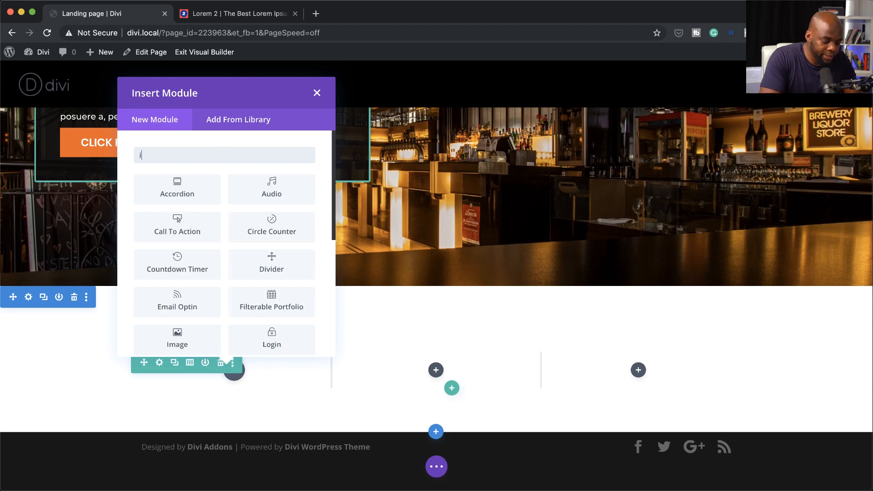
text(mage)
click(178, 188)
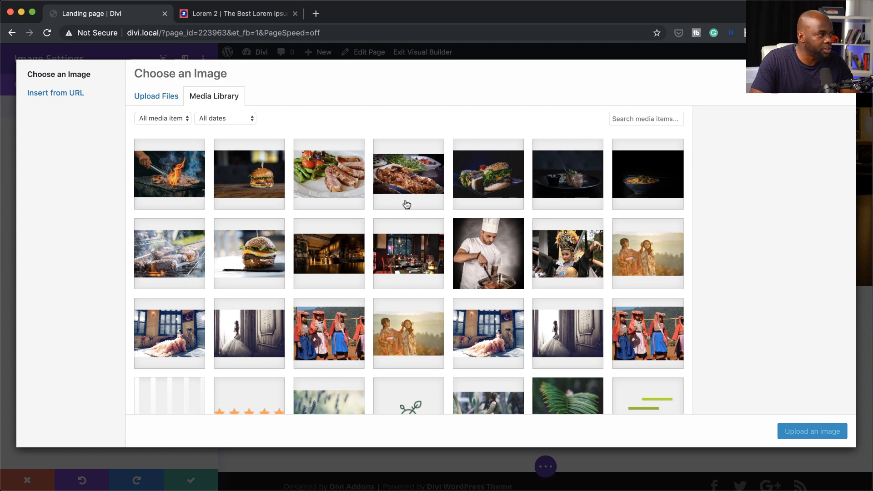
click(174, 177)
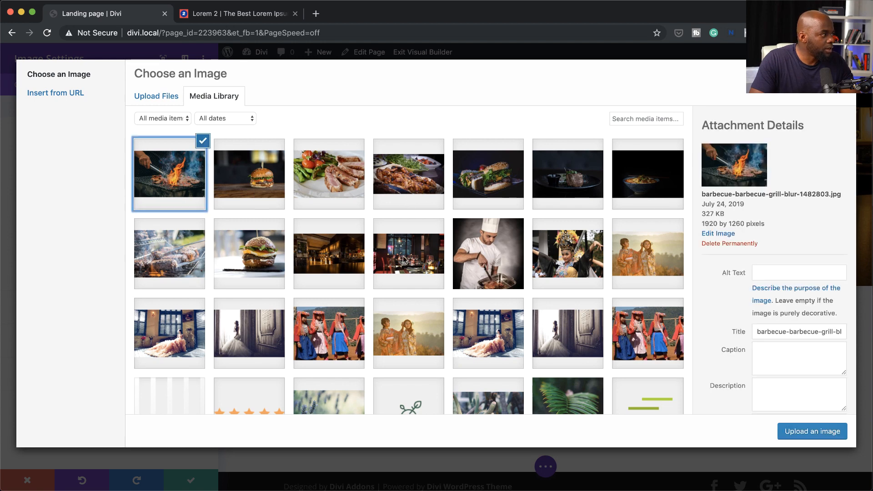
click(796, 432)
scroll(643, 376, down, 3)
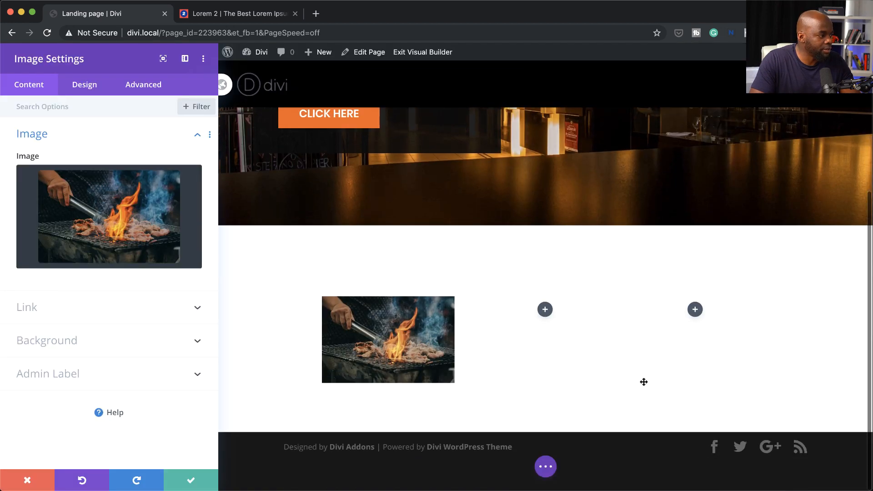
click(191, 480)
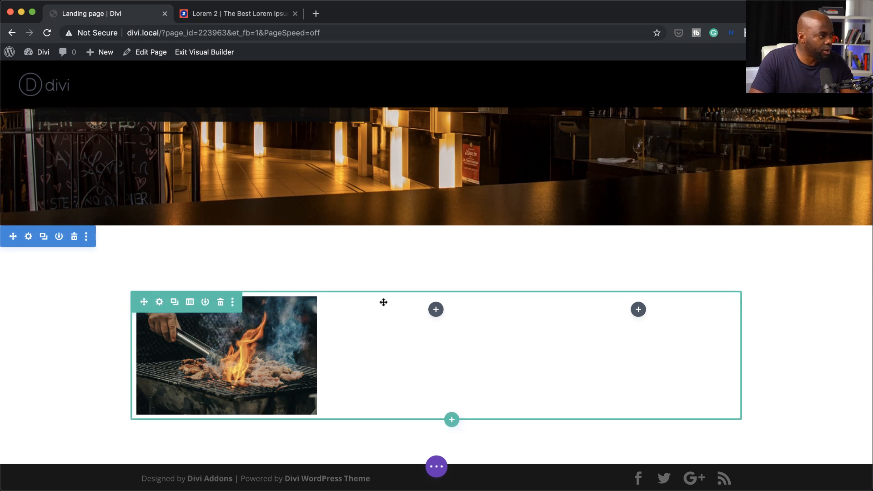
- Insert a single-column row below the image row and add a Text module reading "Our Special Menu"
click(452, 419)
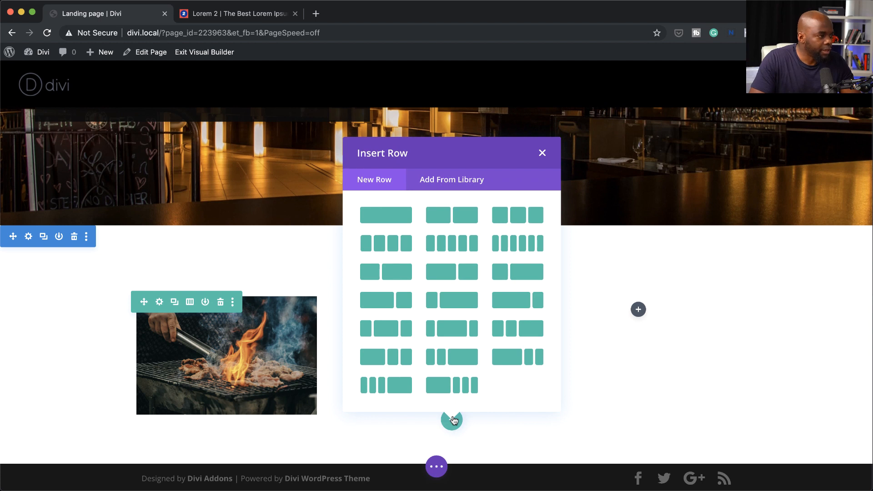
click(392, 214)
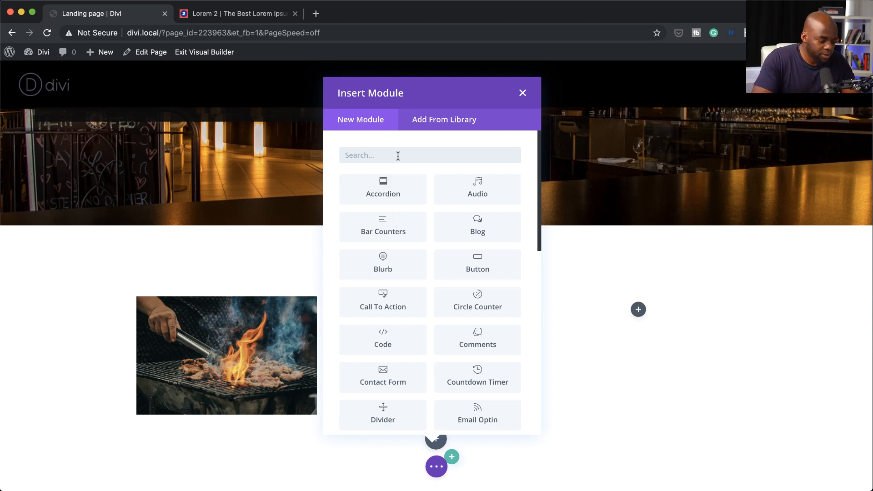
text(text)
click(405, 186)
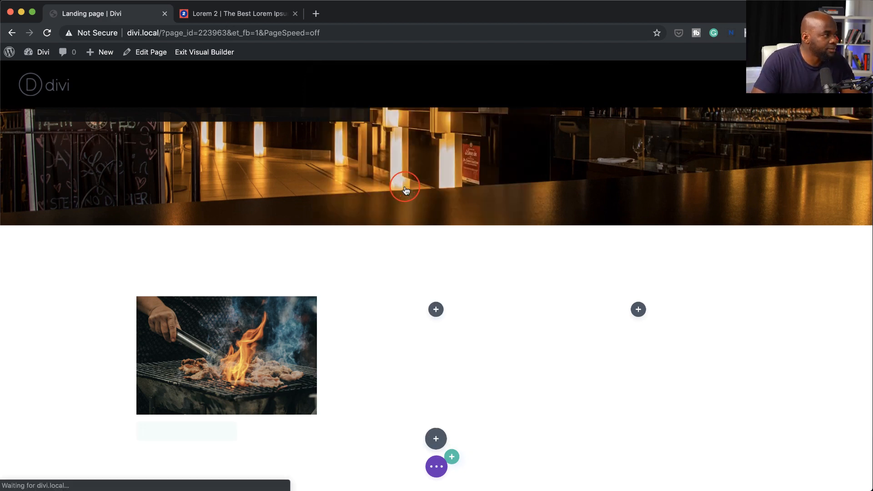
key(super+a)
text(Ou)
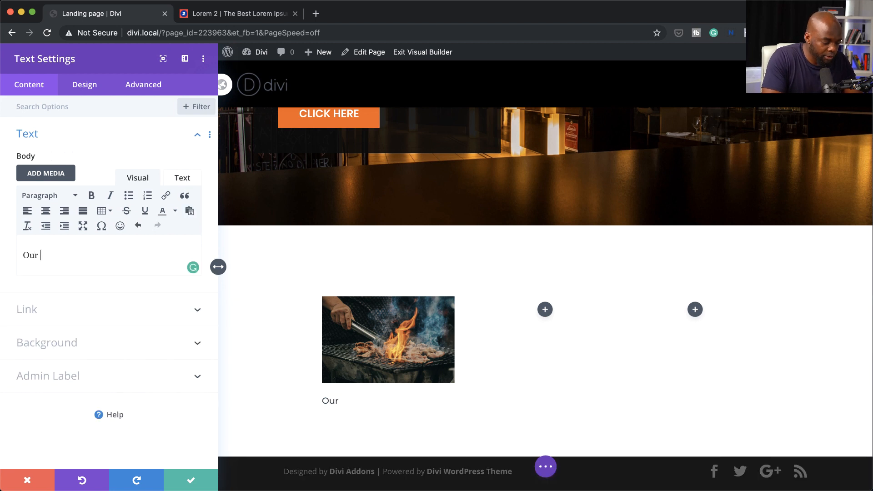
text(r Special Menu)
- Center-align the "Our Special Menu" text in its design settings and save the module
click(88, 89)
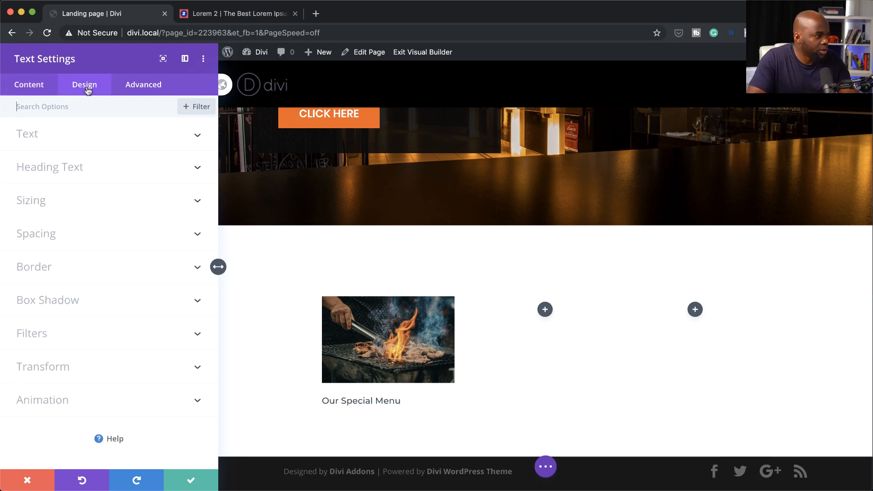
click(48, 137)
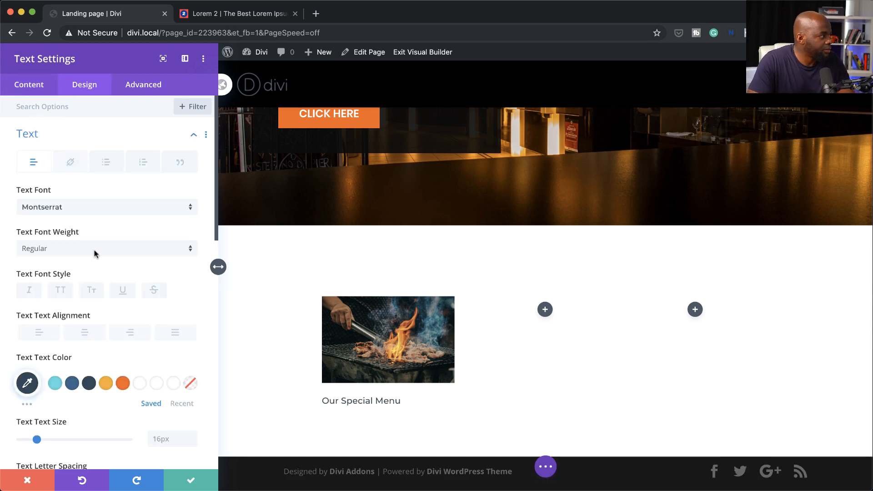
click(86, 332)
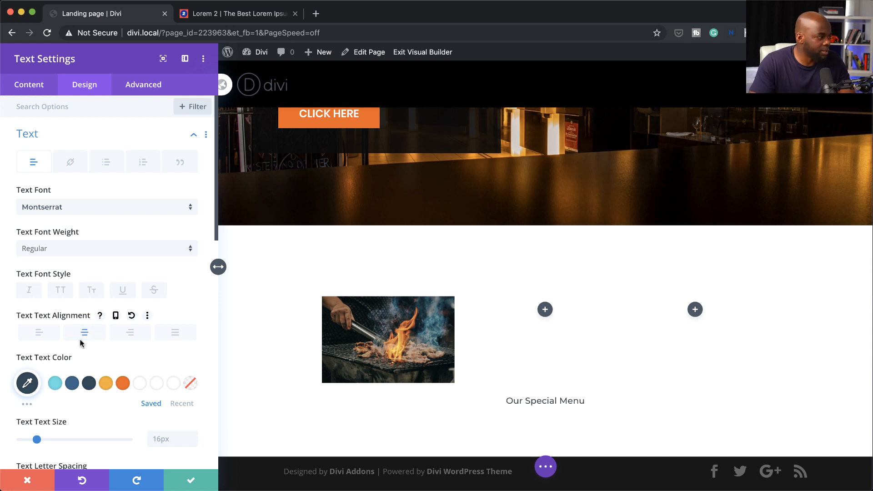
click(199, 485)
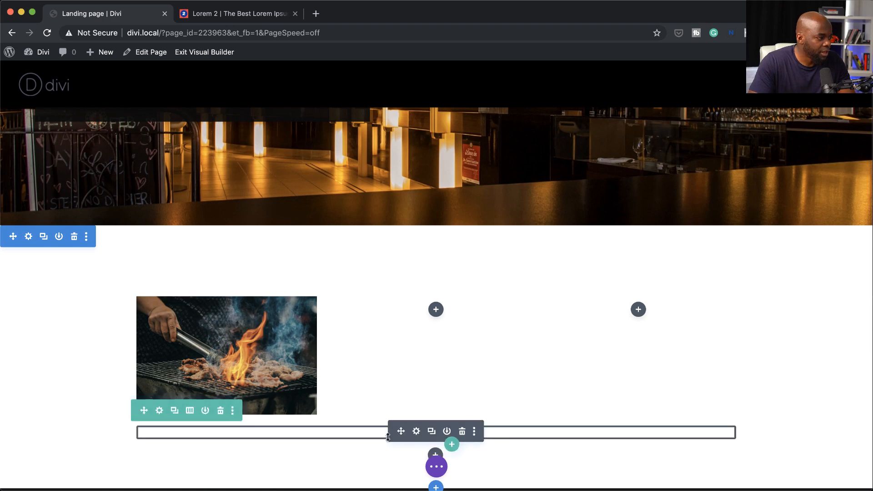
- Move the "Our Special Menu" row above the three-column image row
drag(144, 410, 164, 290)
scroll(173, 322, down, 2)
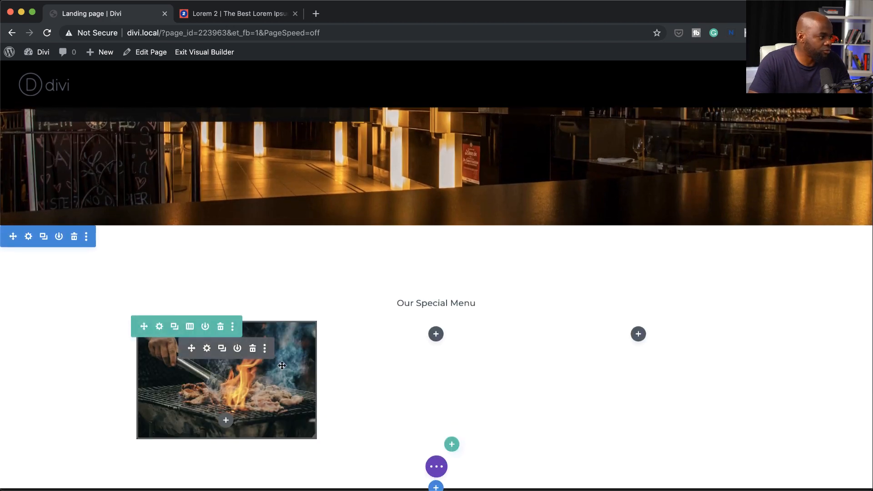
scroll(691, 408, down, 3)
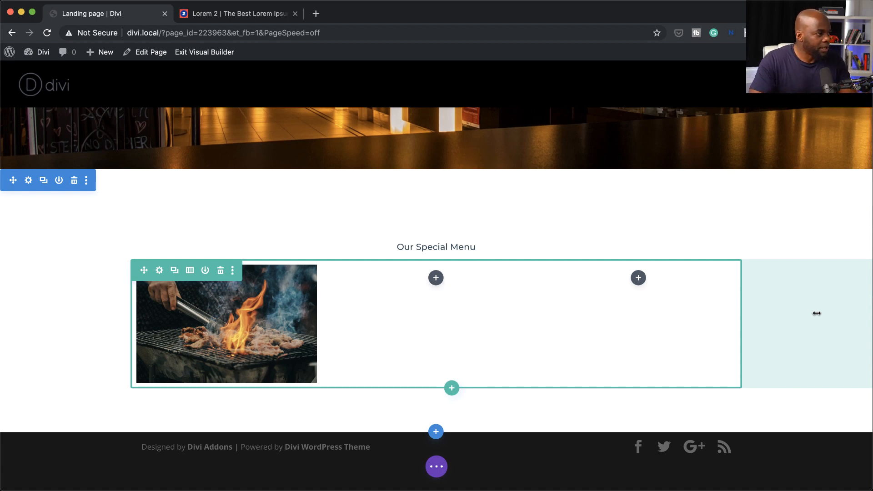
scroll(817, 314, right, 1)
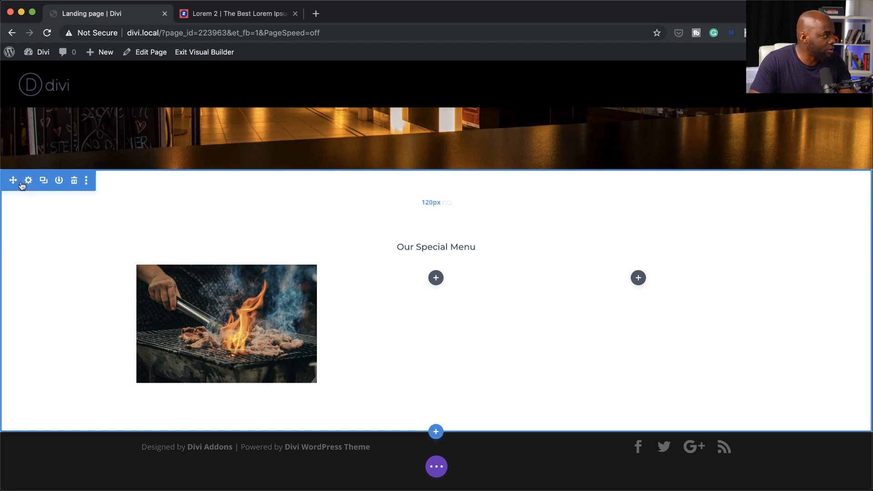
- Set the menu section's background image to the sliced meat with asparagus and tomatoes from the media library
click(32, 184)
click(50, 162)
click(136, 205)
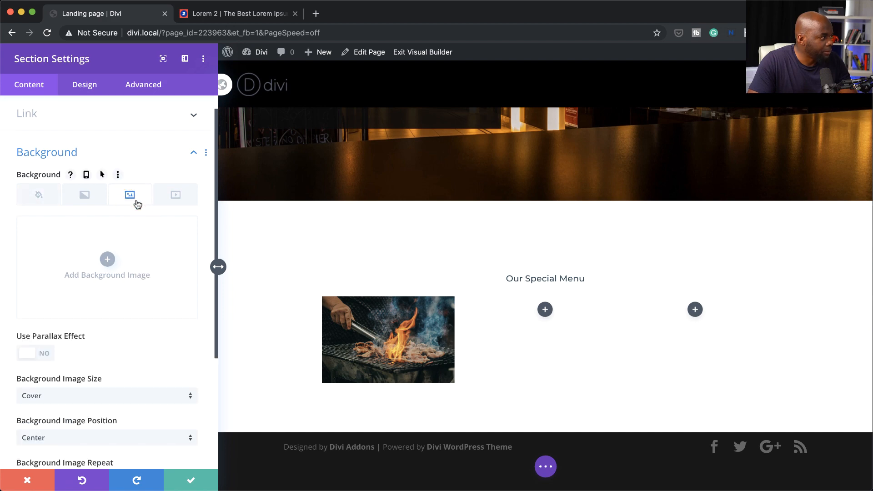
click(109, 258)
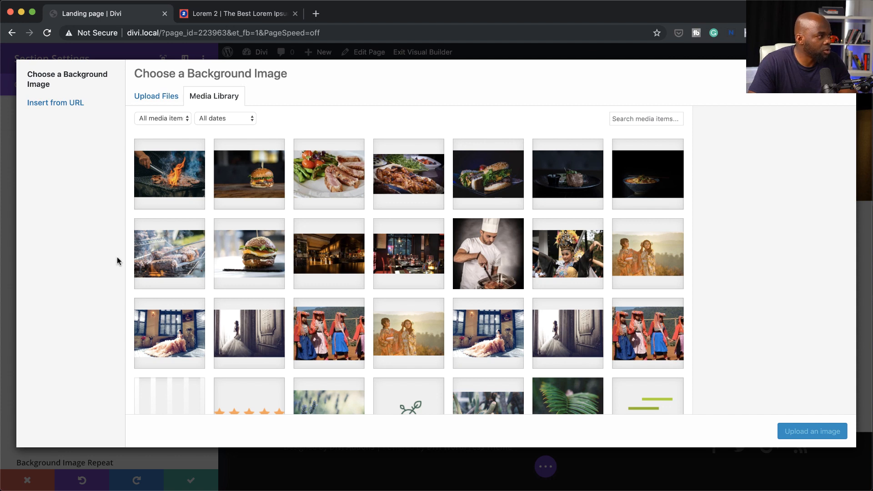
click(345, 177)
click(826, 433)
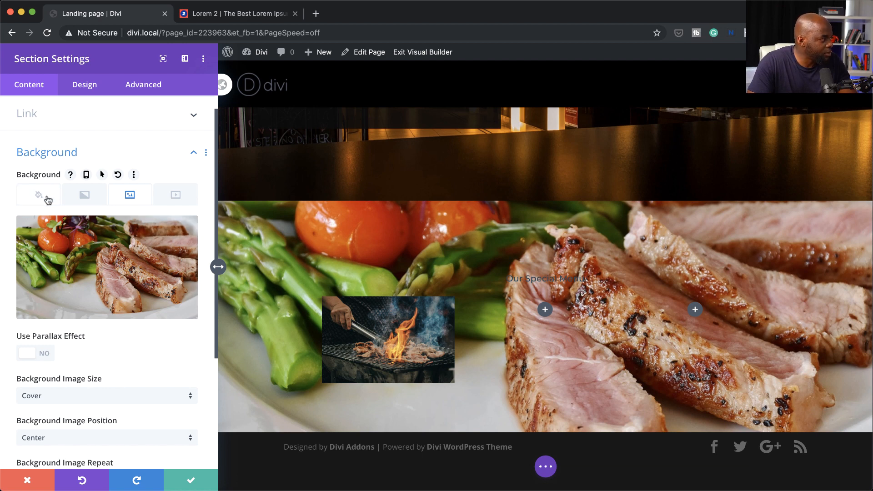
- Set the section's background image blend to Lighten
scroll(129, 389, down, 4)
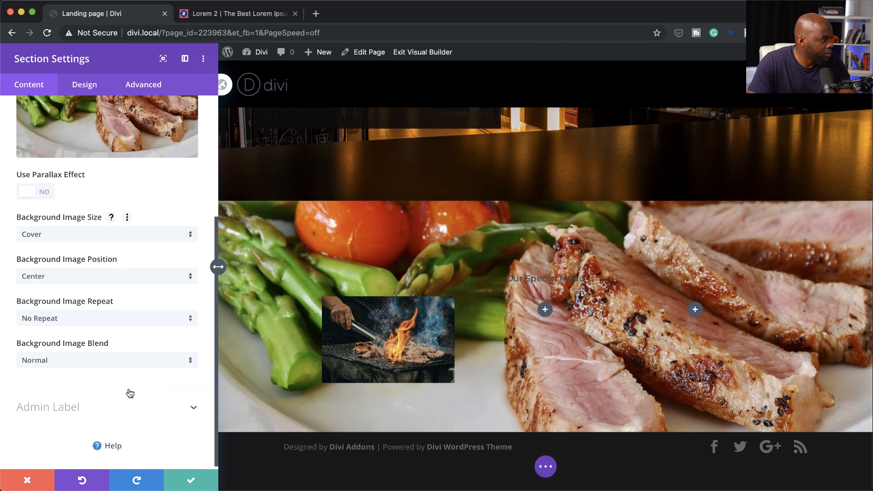
click(114, 362)
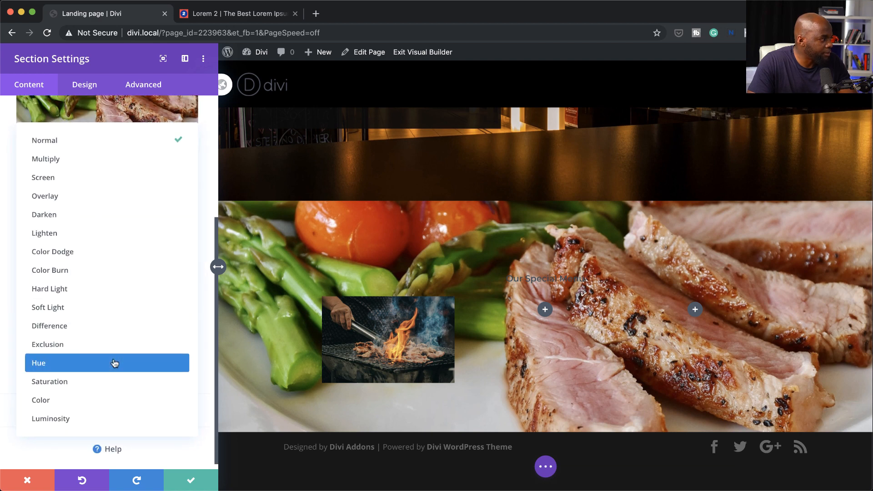
click(117, 234)
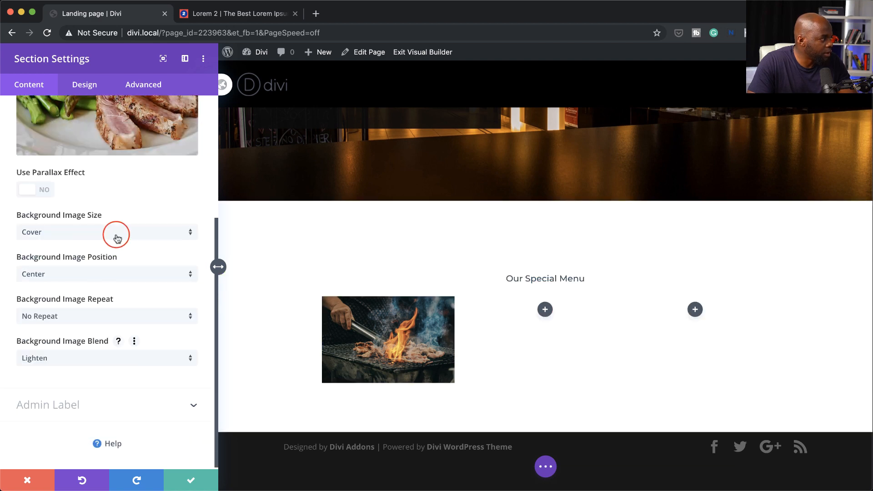
- Give the section a semi-transparent white background color, rgba(255,255,255,0.76), over the image and save the section
scroll(114, 273, up, 5)
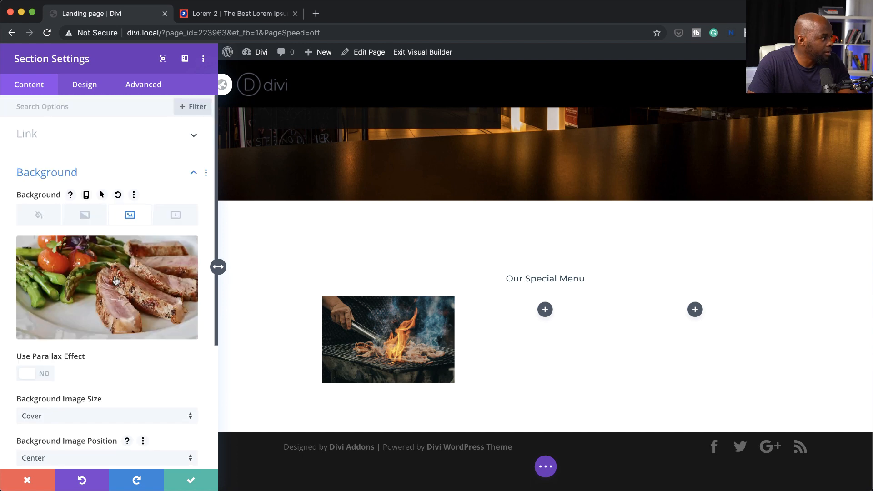
click(40, 214)
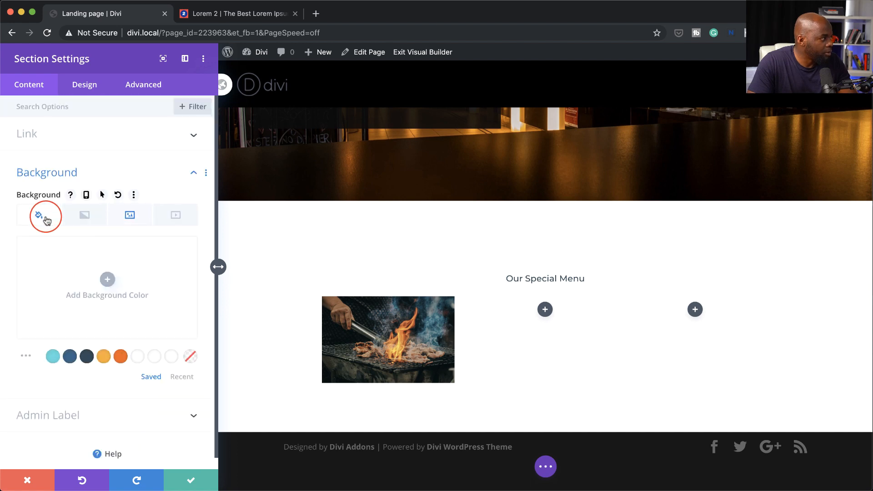
click(154, 357)
click(139, 284)
drag(185, 255, 187, 276)
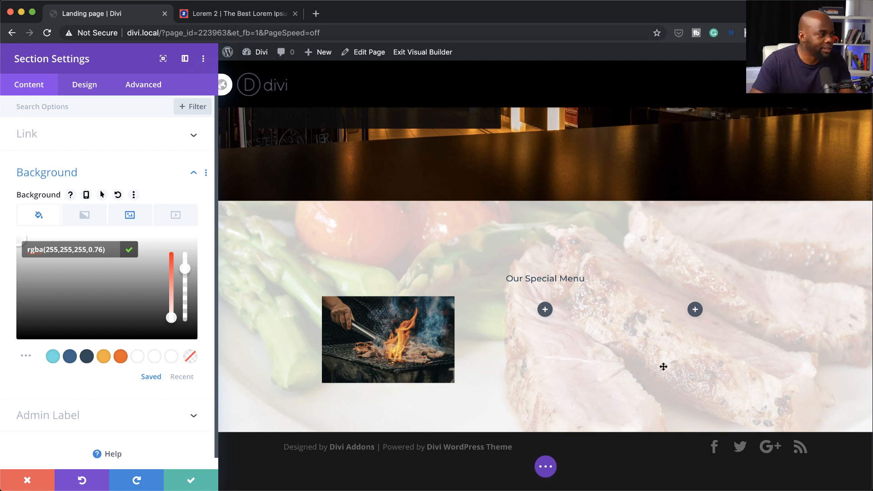
click(191, 480)
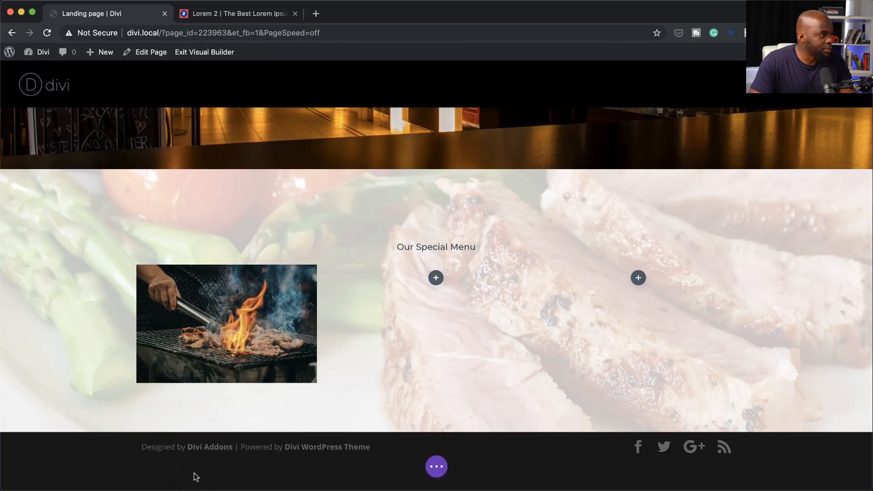
- Duplicate the grill image module and place the copies in the row's second and third columns
mouse_move(233, 344)
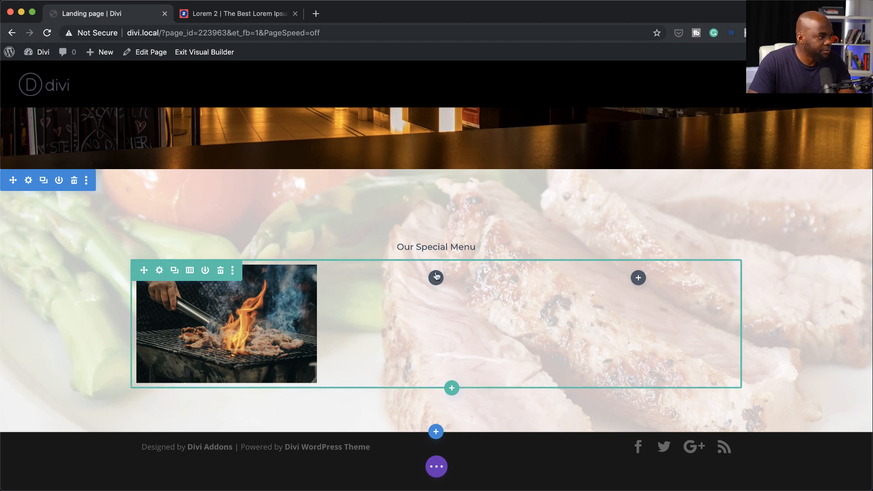
mouse_move(250, 304)
click(222, 292)
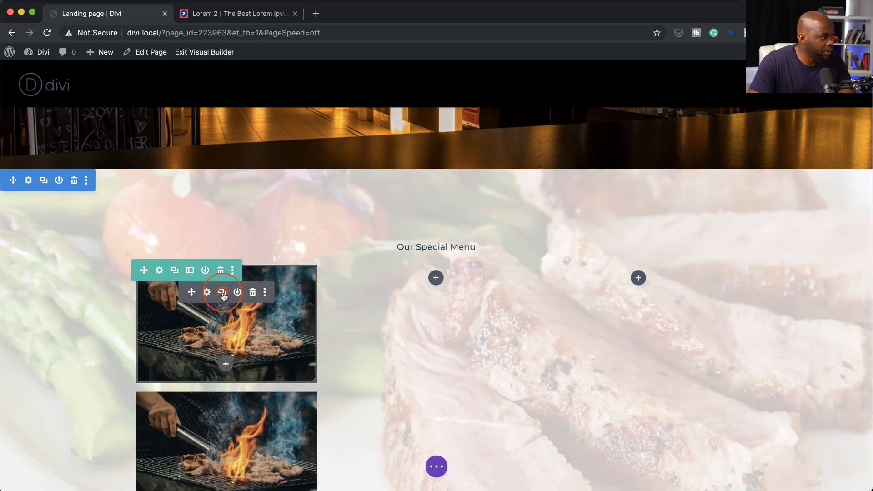
drag(191, 292, 436, 285)
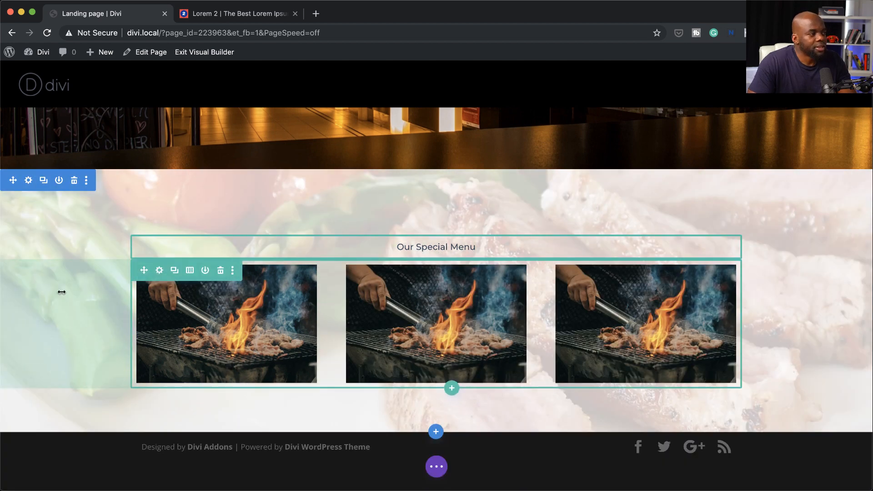
mouse_move(375, 295)
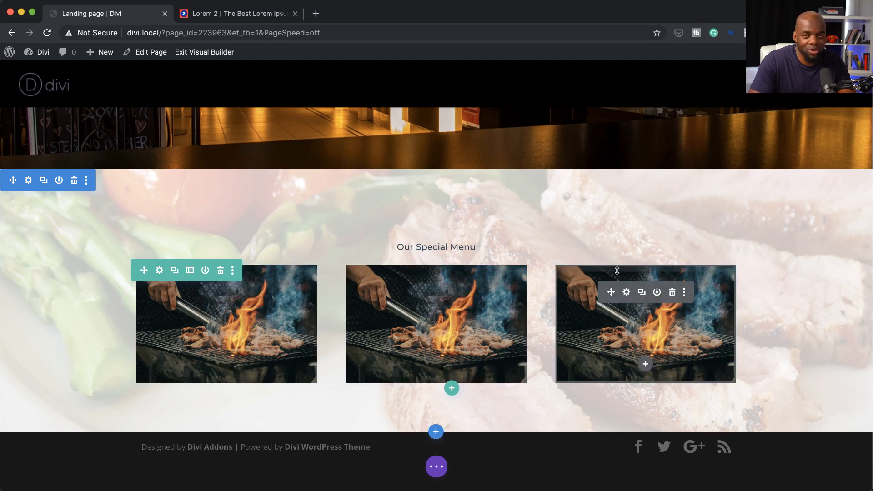
- Add a button module beneath the first column's grill image and set its text to "Order"
click(226, 365)
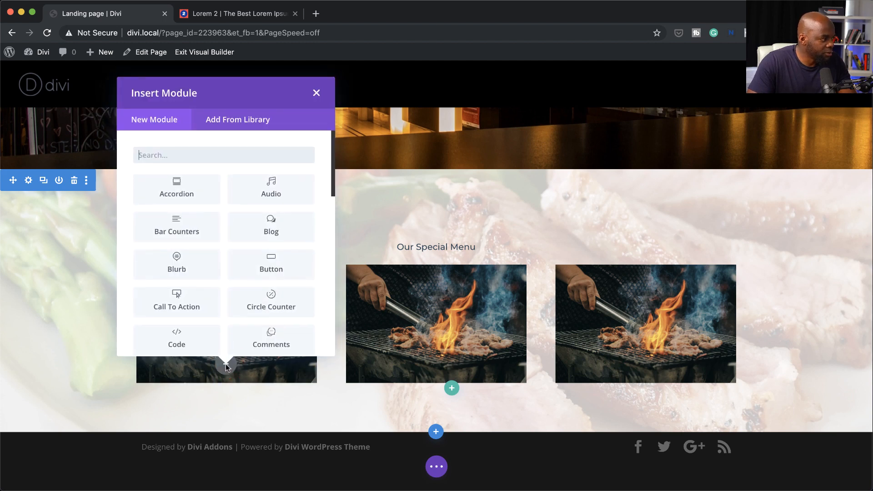
click(232, 152)
text(b)
click(199, 186)
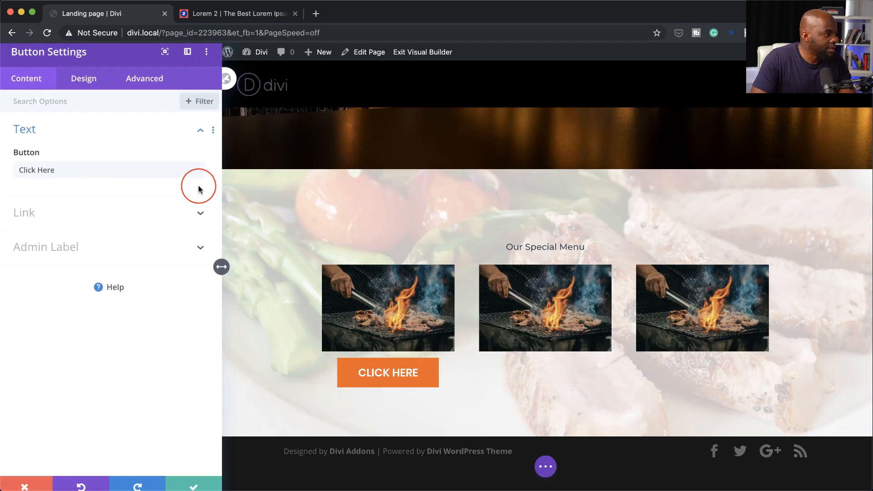
text(Order)
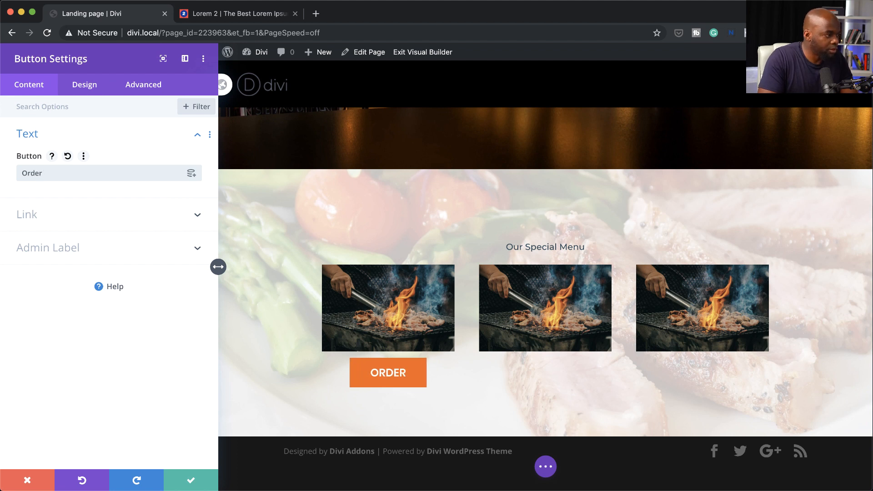
- Set the Order button's background color to brown, #a8580d
click(92, 88)
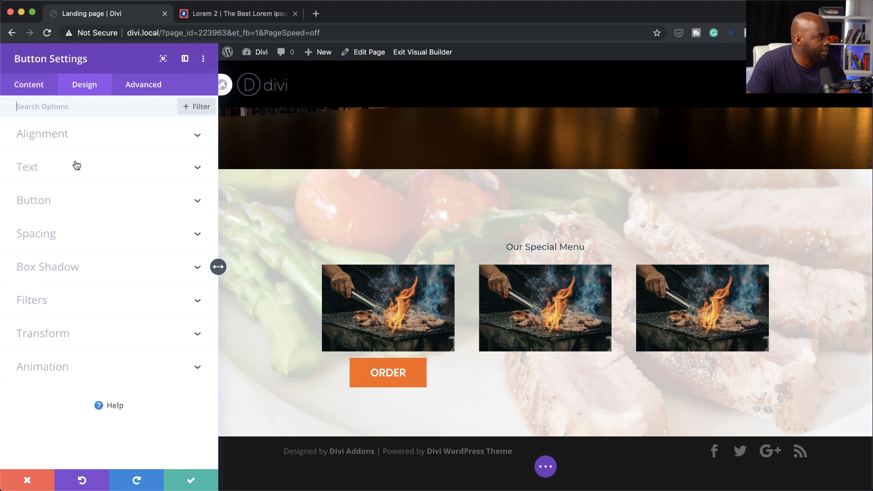
click(55, 203)
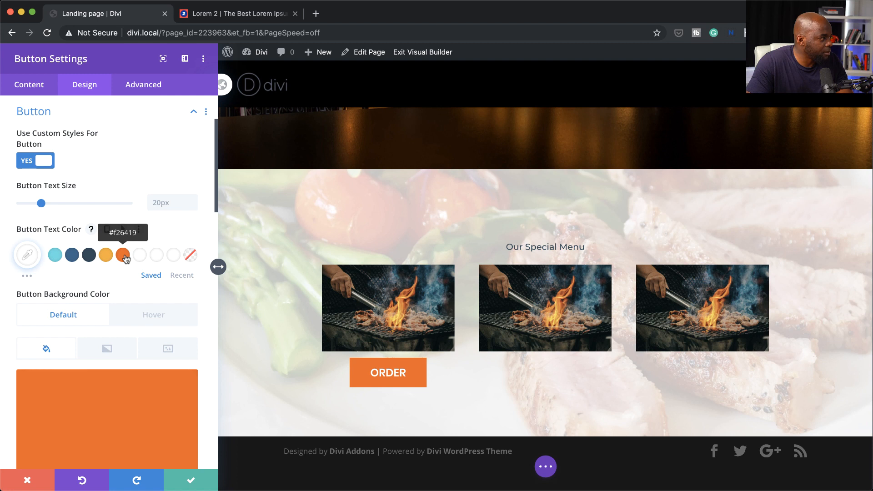
scroll(125, 407, down, 2)
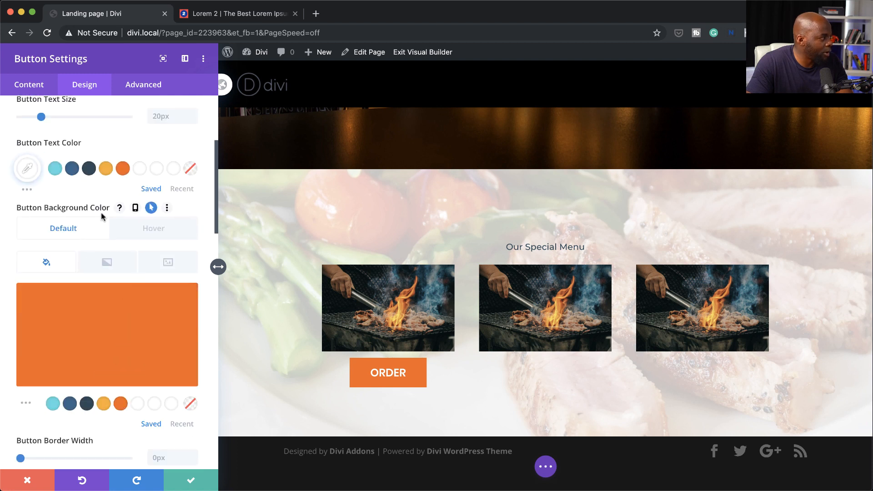
click(104, 328)
drag(30, 324, 32, 319)
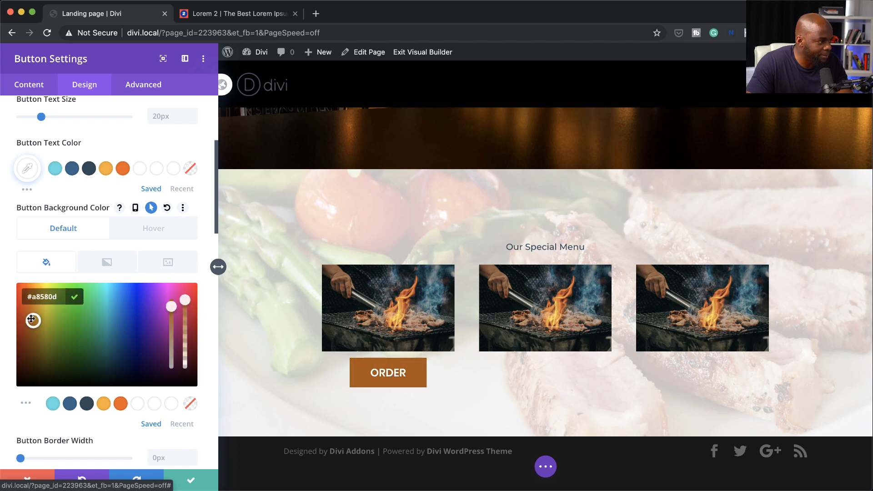
- Change the Order button's font to Montserrat
scroll(122, 345, down, 6)
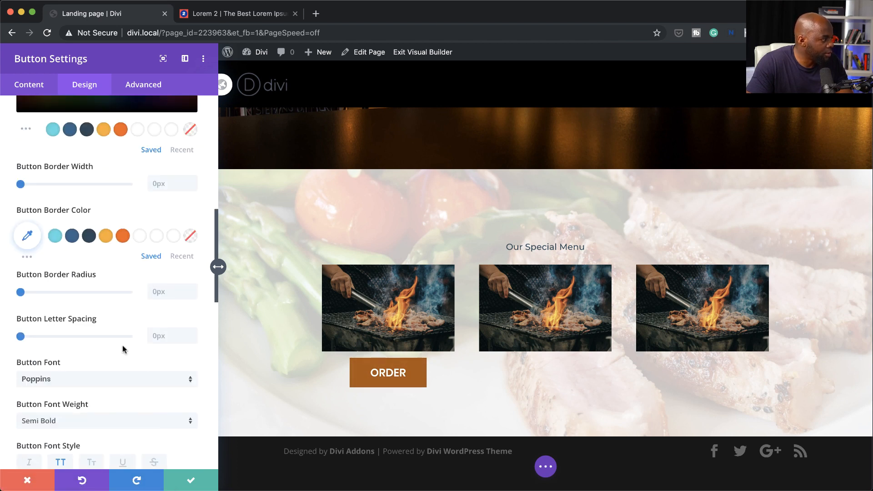
scroll(122, 345, down, 1)
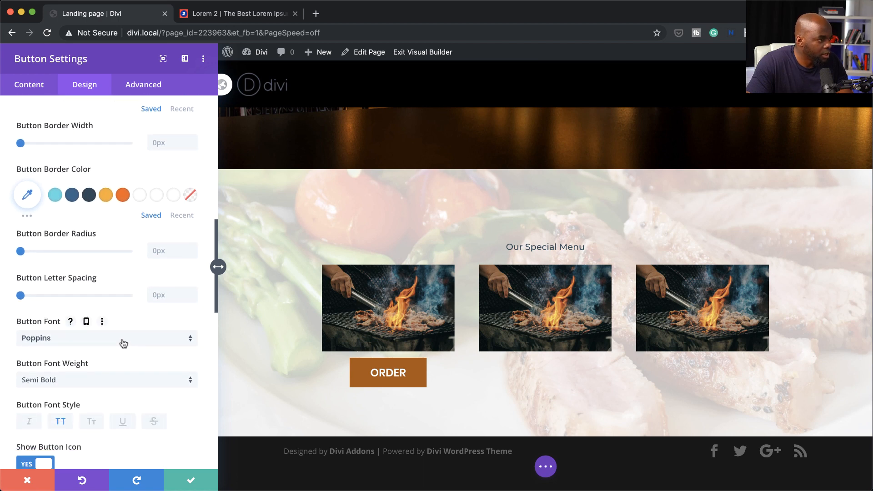
click(122, 342)
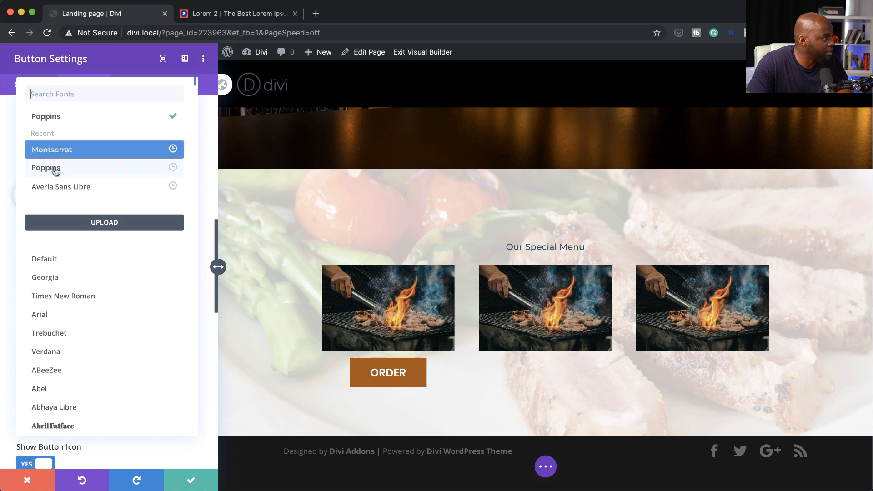
click(63, 154)
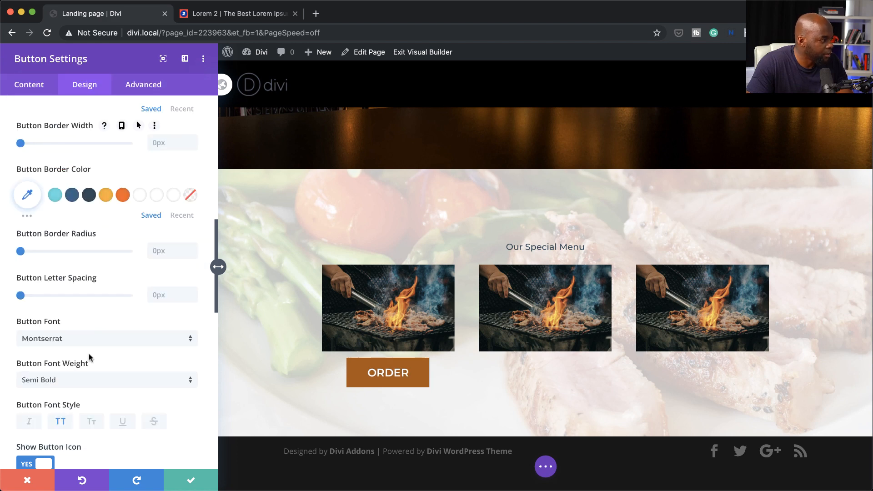
- Reduce the Order button's text size to 14px
scroll(90, 358, down, 1)
scroll(90, 358, up, 6)
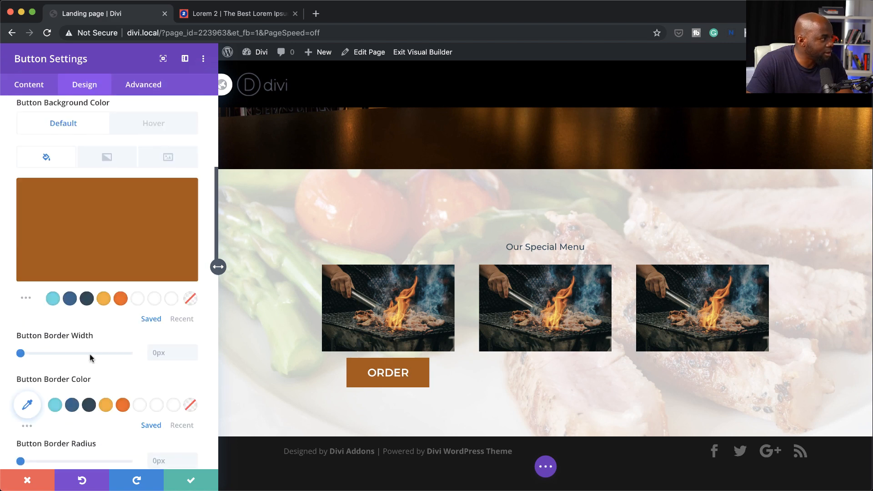
scroll(89, 356, up, 3)
click(41, 182)
drag(41, 182, 34, 187)
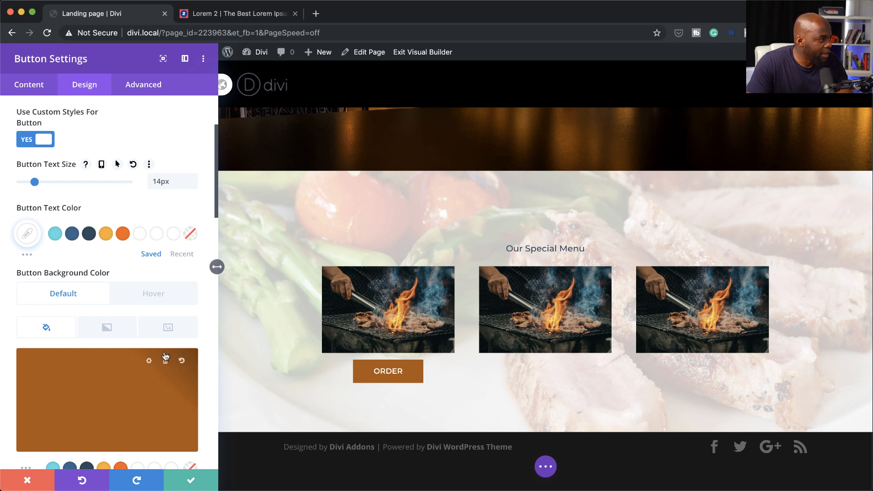
- Set the Order button's top and bottom padding to 7px and save the button
scroll(165, 354, down, 10)
scroll(164, 353, down, 15)
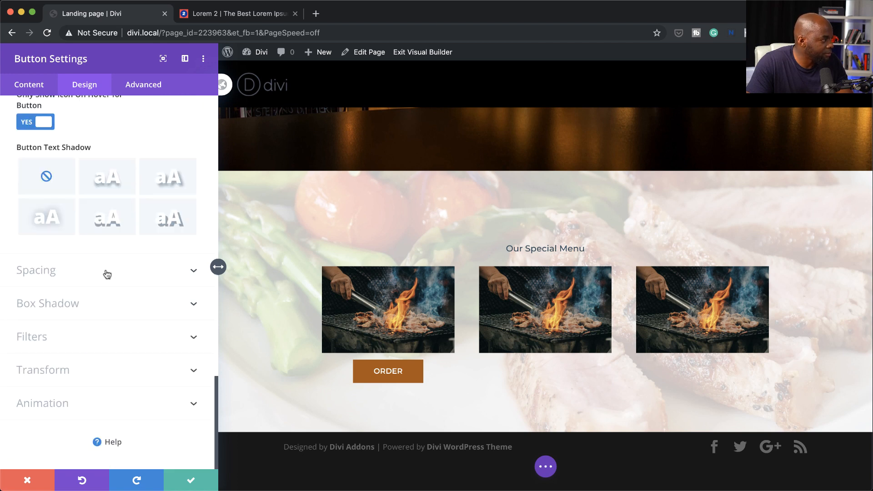
click(106, 271)
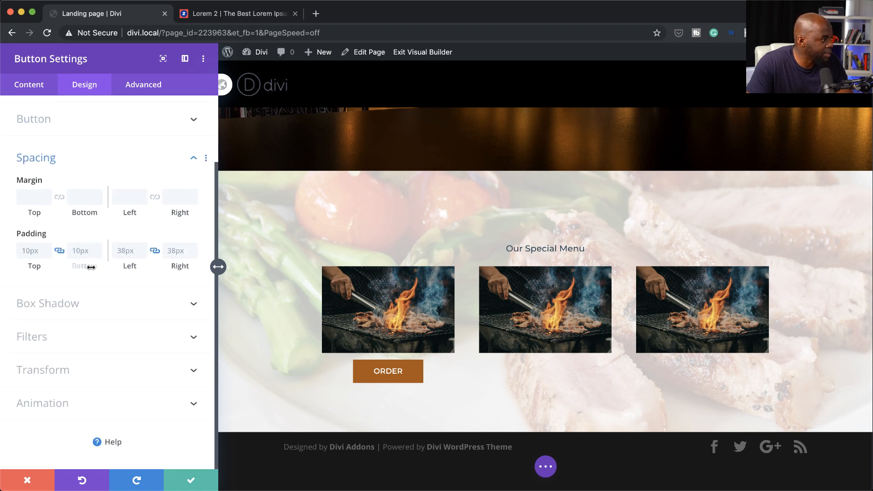
drag(84, 267, 82, 267)
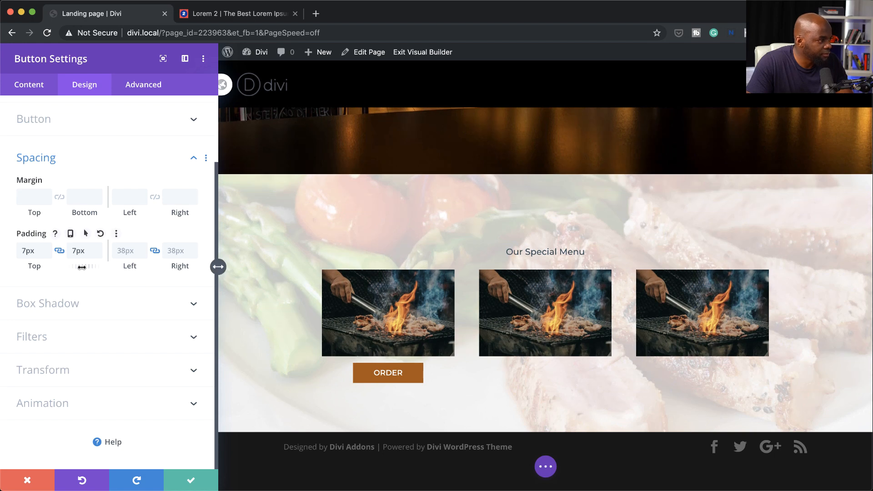
click(193, 481)
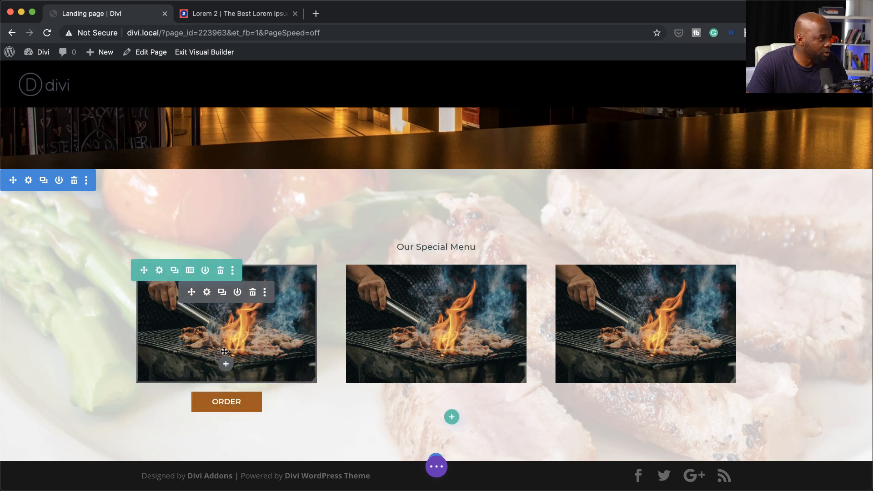
- Add a text module between the first column's image and the Order button, reading "Main Meal One"
click(226, 364)
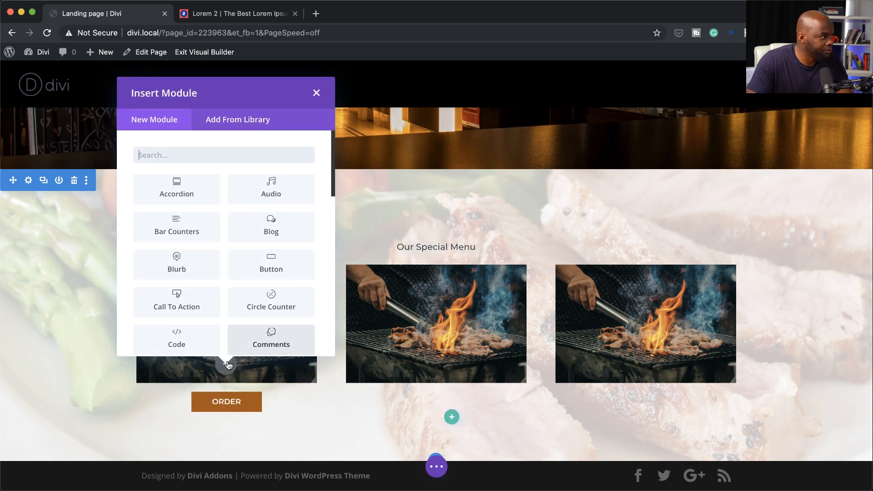
text(text)
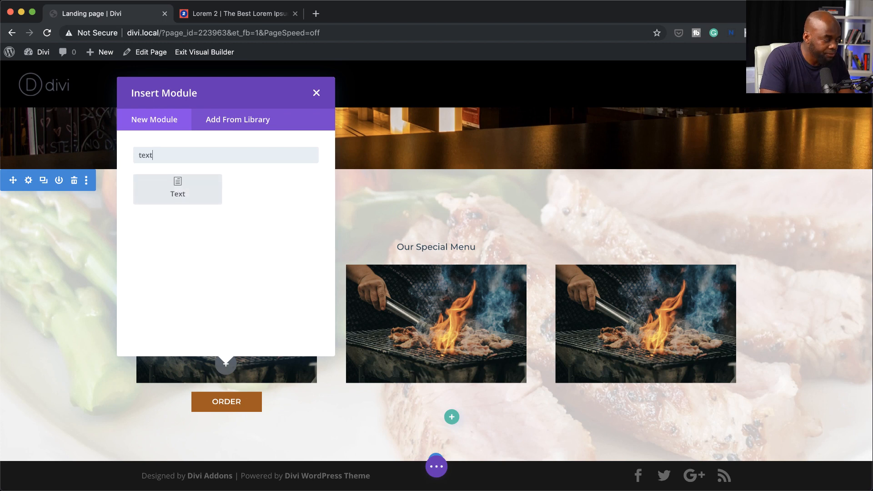
key(Return)
text(Menu one)
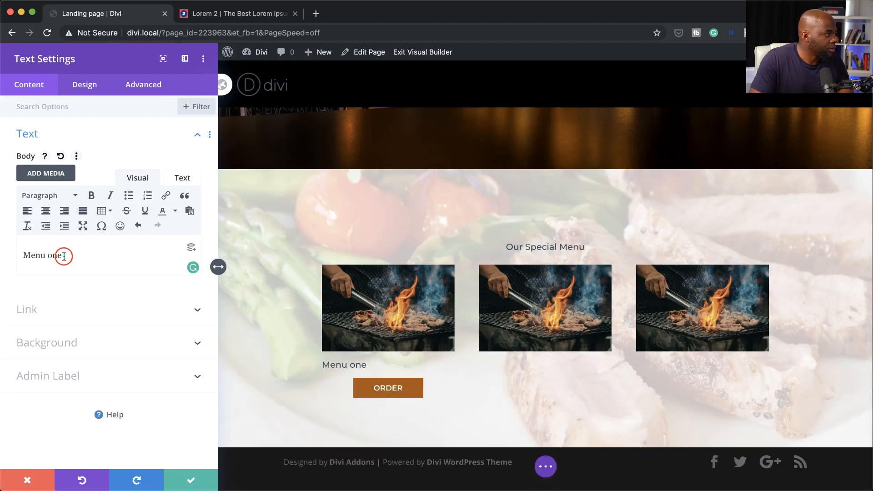
triple_click(64, 256)
text(Main Meal One)
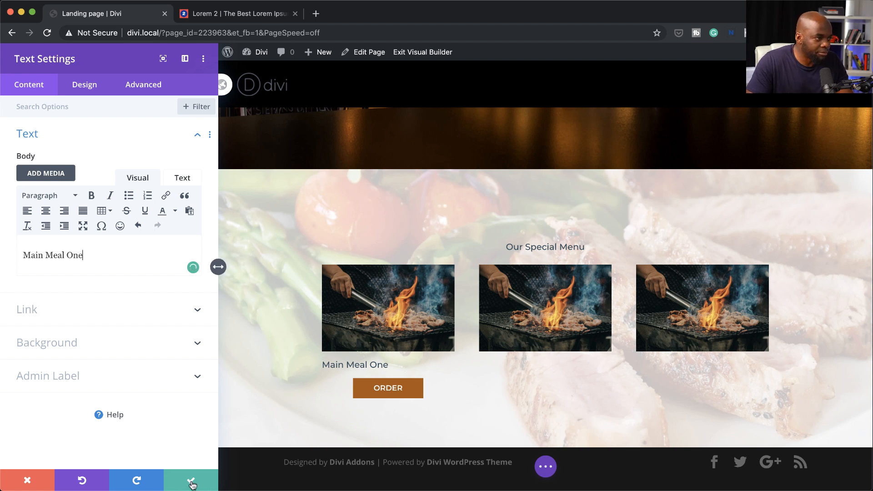
- Center-align the "Main Meal One" text, save it, and move the module above the first column's image
click(86, 85)
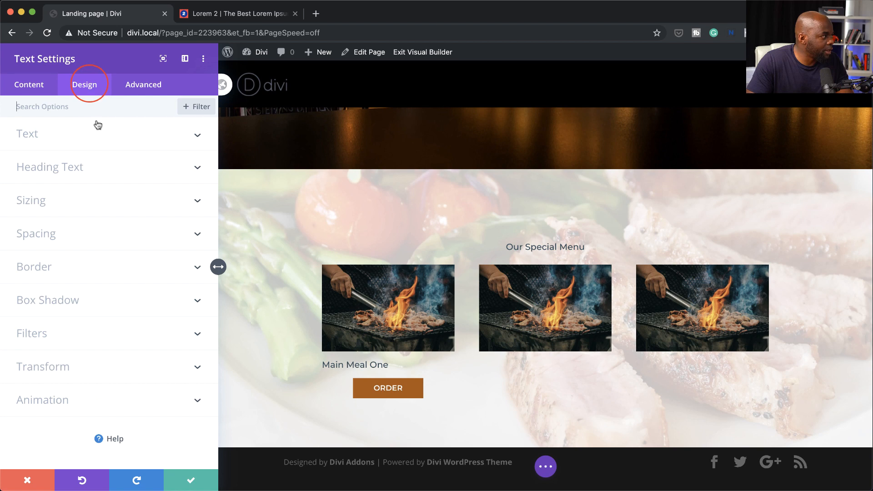
click(27, 133)
click(87, 333)
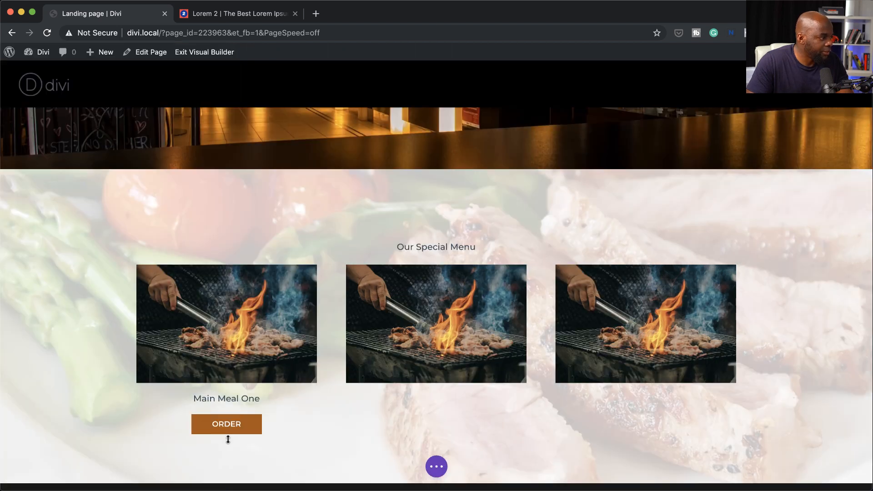
drag(203, 318, 209, 275)
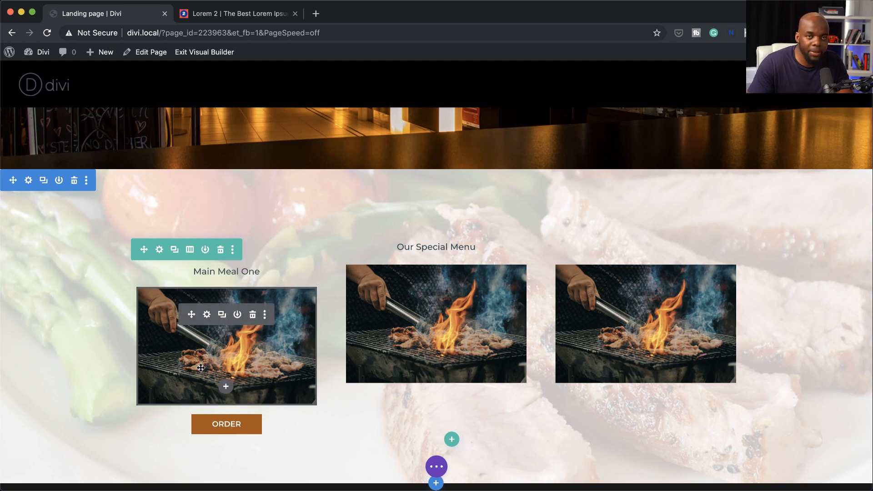
- Insert another text module between the first column's image and the Order button
click(226, 387)
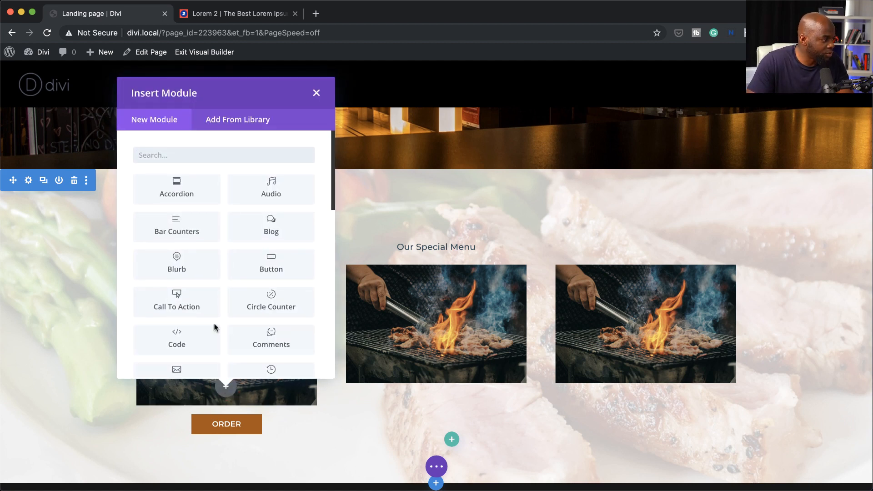
click(190, 155)
text(text)
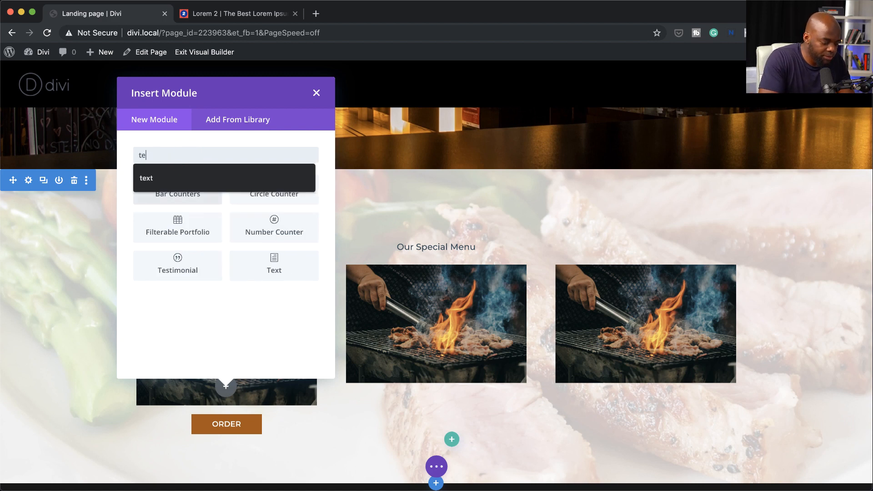
click(177, 188)
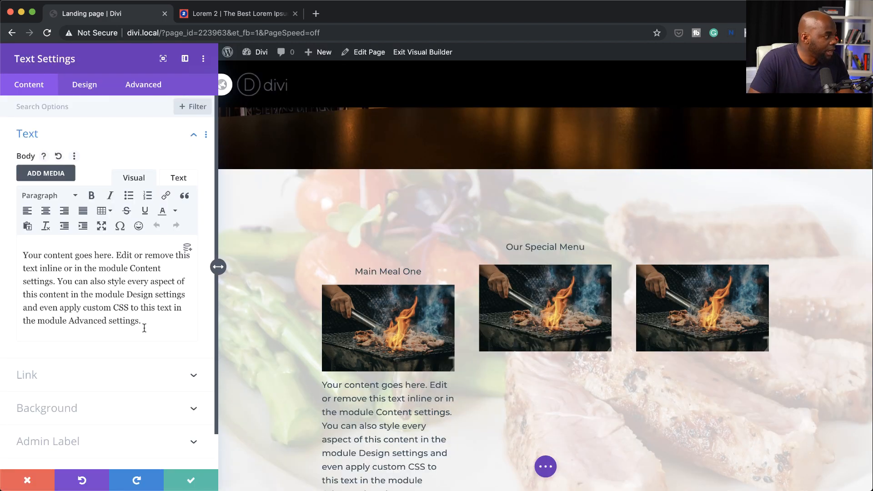
- Replace the new text module's placeholder with the "Donec nec justo eget felis" paragraph copied from the Lorem 2 page
click(271, 14)
click(430, 245)
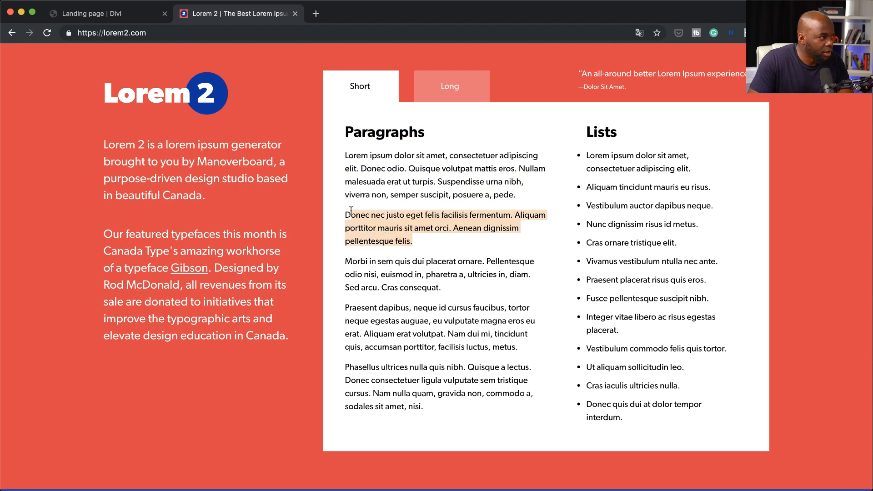
click(151, 13)
drag(143, 325, 26, 252)
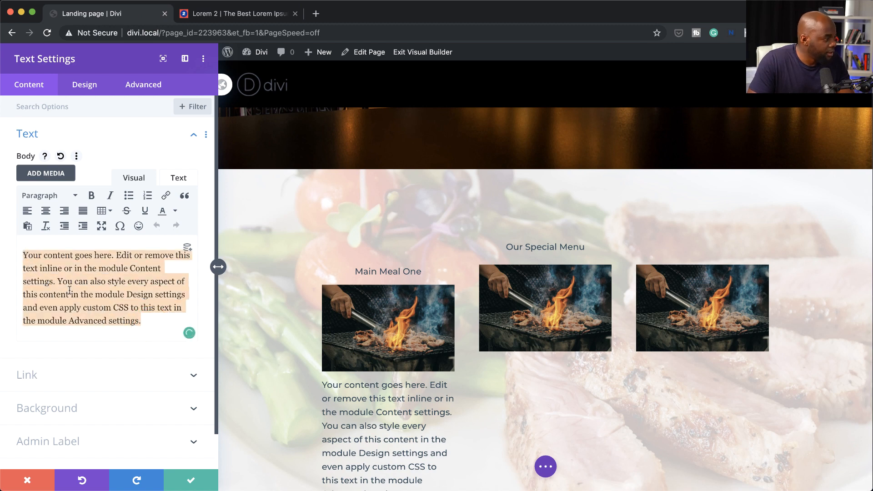
text(Donec nec justo eget felis facilisis fermentum. Aliquam porttitor mauris sit amet orci. Aenean dignissim pellentesque felis.)
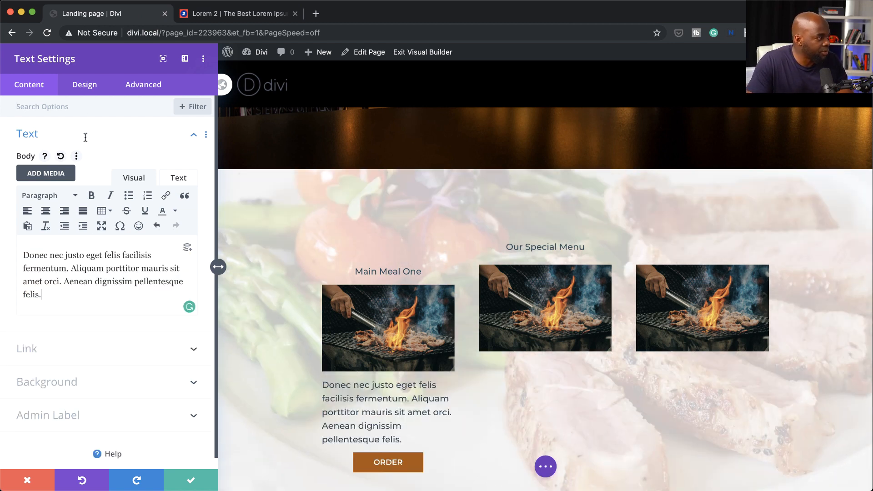
- Center-align the description paragraph in the first column and save the text module
click(85, 90)
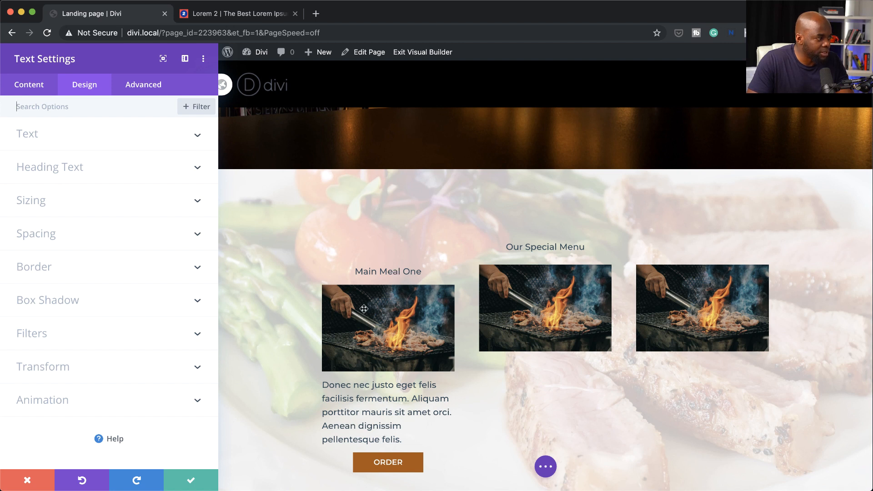
click(39, 134)
click(89, 333)
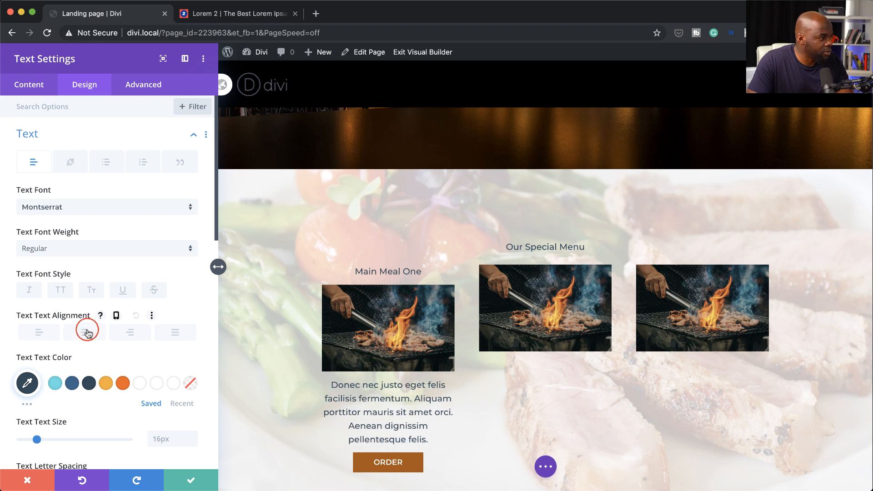
click(165, 482)
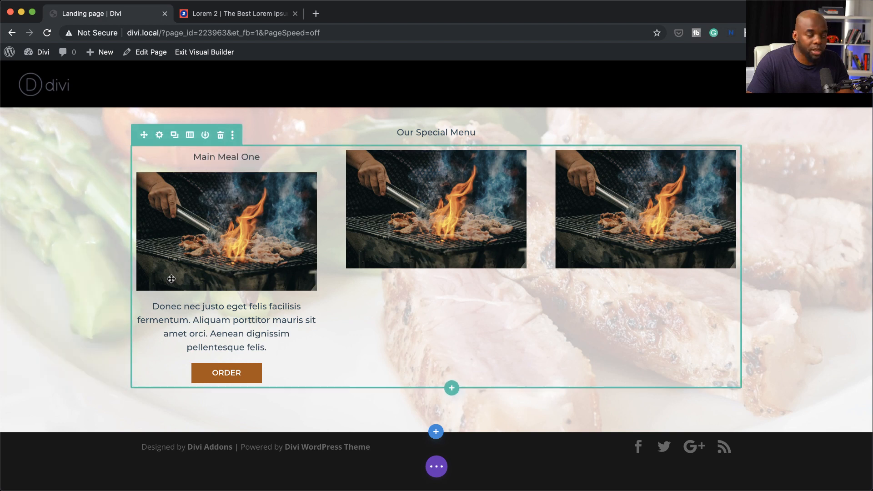
- Give the first column of the three-column meal row a dark red background color
click(159, 137)
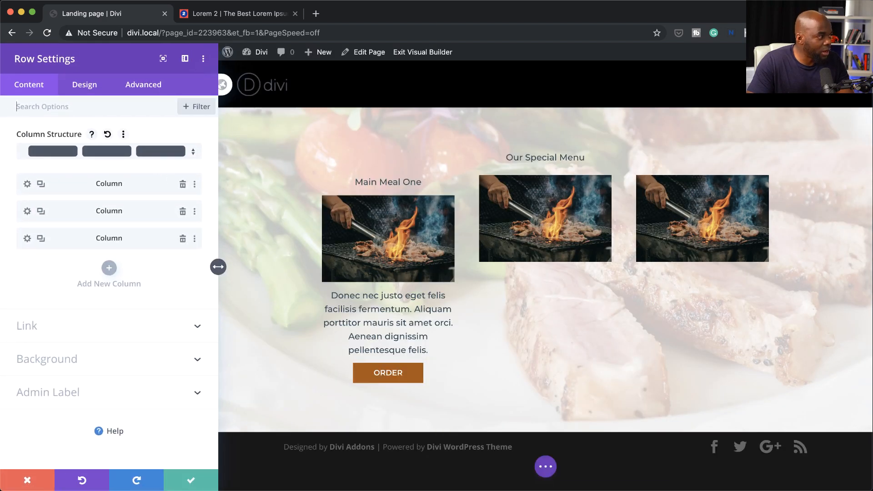
click(28, 184)
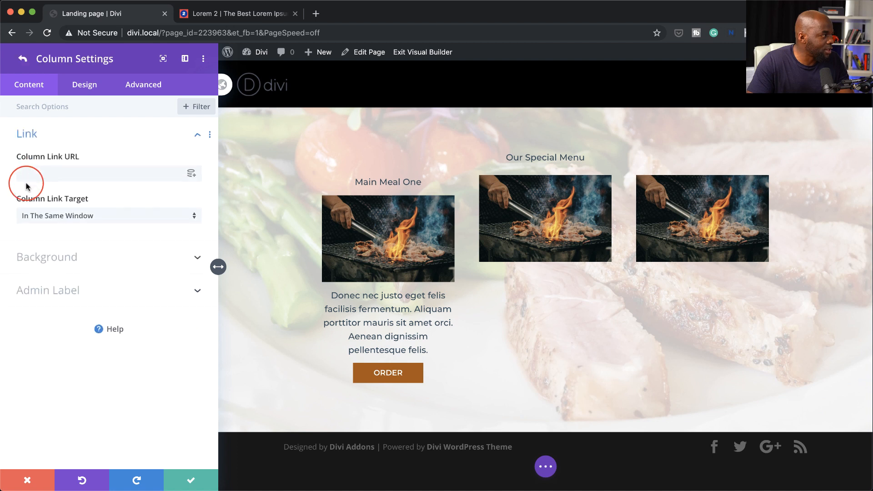
click(65, 261)
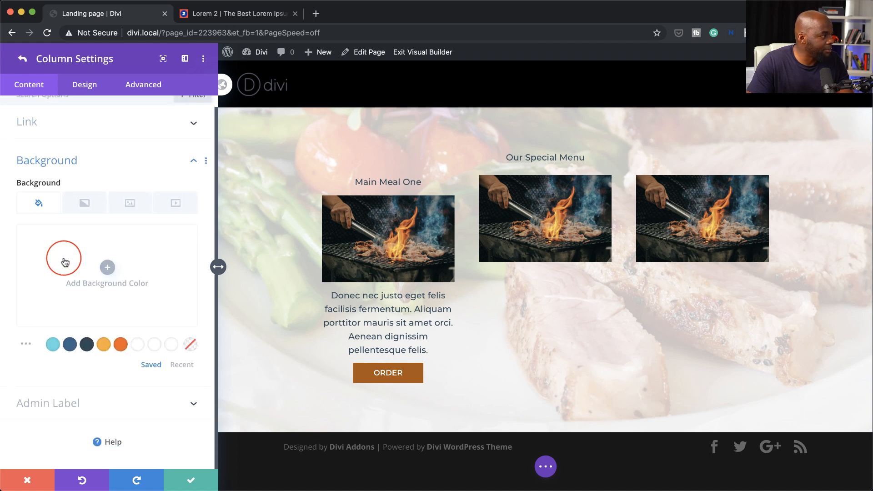
click(120, 344)
click(22, 231)
click(37, 270)
drag(36, 270, 18, 257)
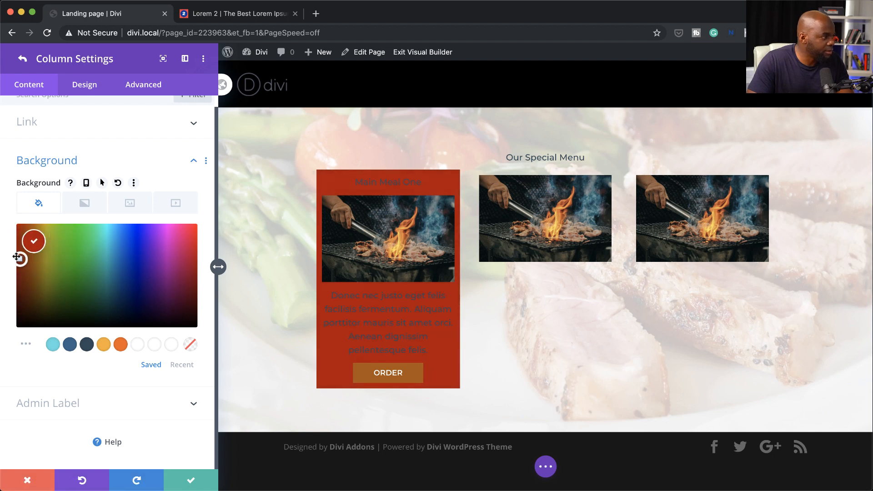
click(34, 241)
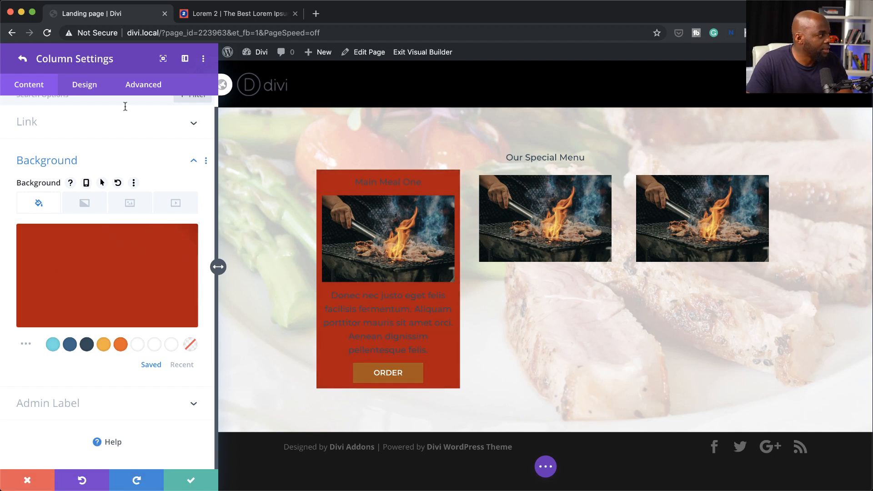
- Set the first column's padding to 28px on all four sides and save the column and row settings
click(85, 86)
click(58, 137)
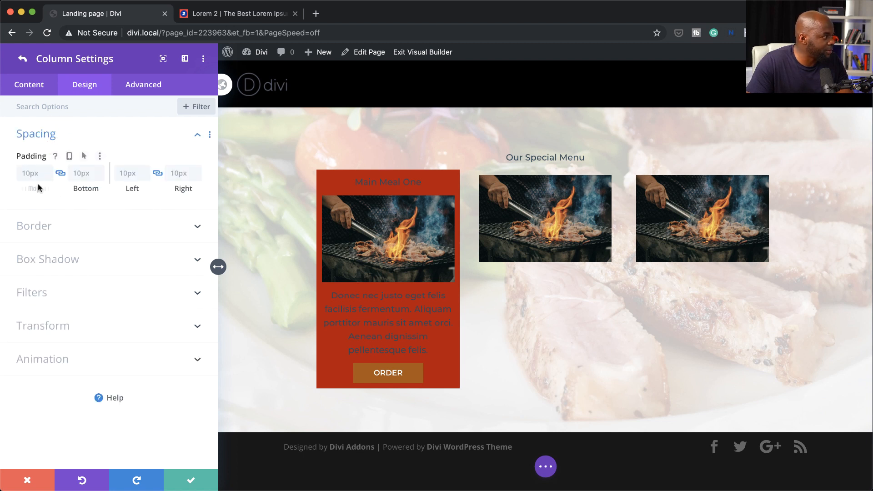
drag(36, 188, 48, 188)
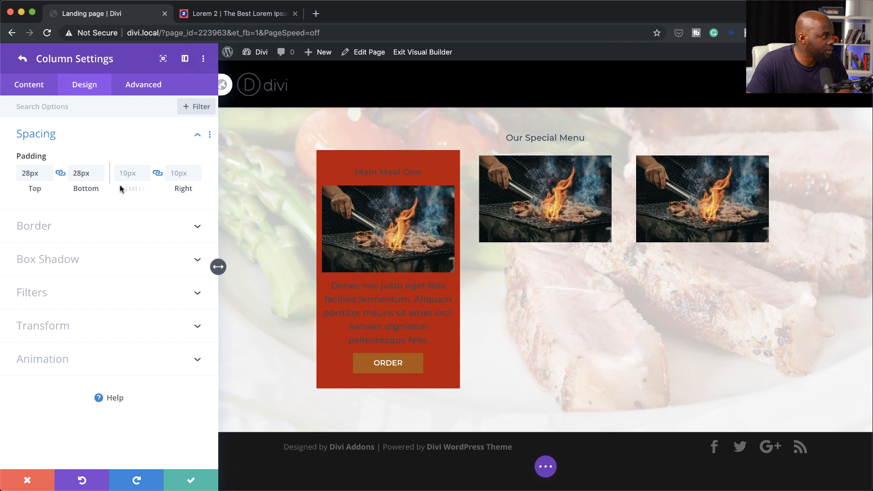
drag(132, 189, 142, 191)
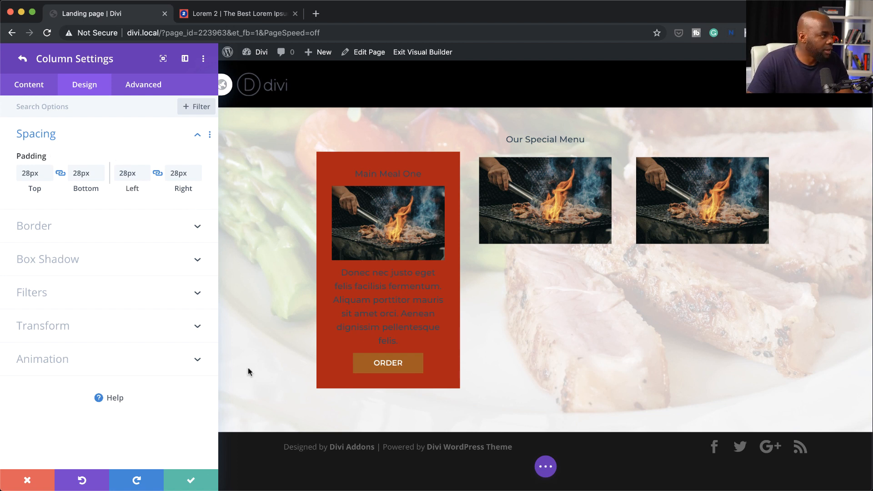
click(187, 481)
click(188, 482)
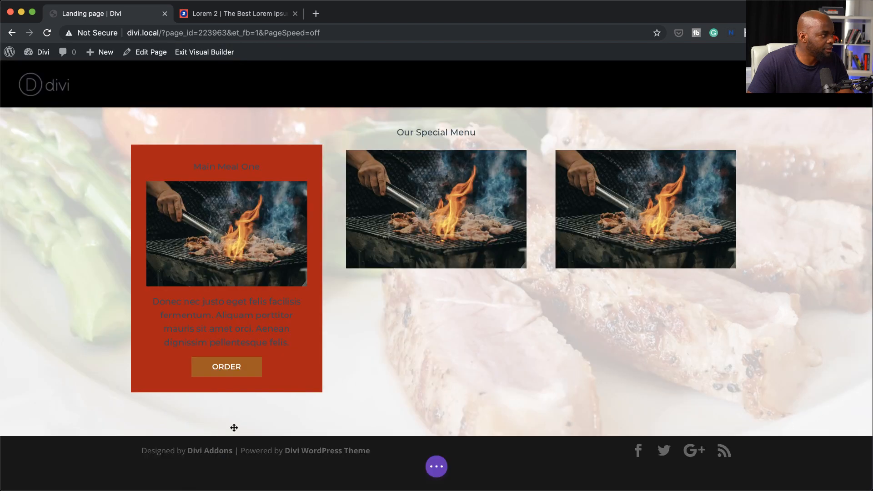
- Make the "Main Meal One" title text white (#ffffff) and uppercase
mouse_move(224, 169)
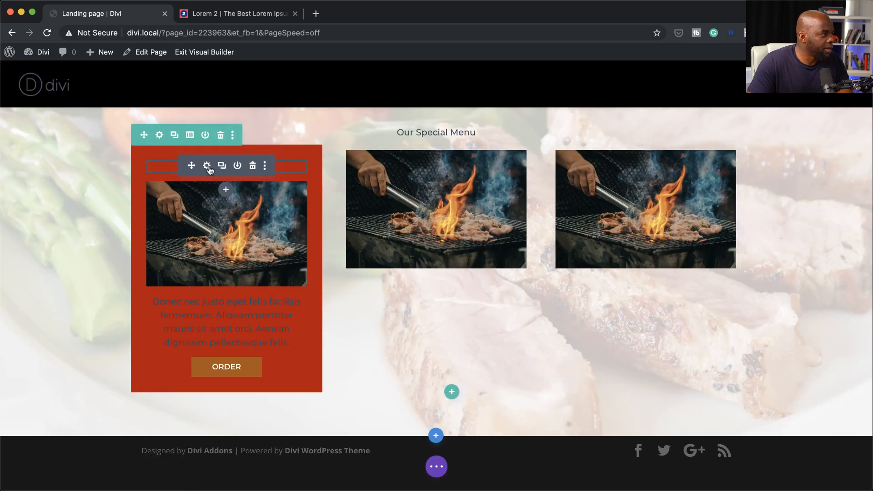
click(207, 166)
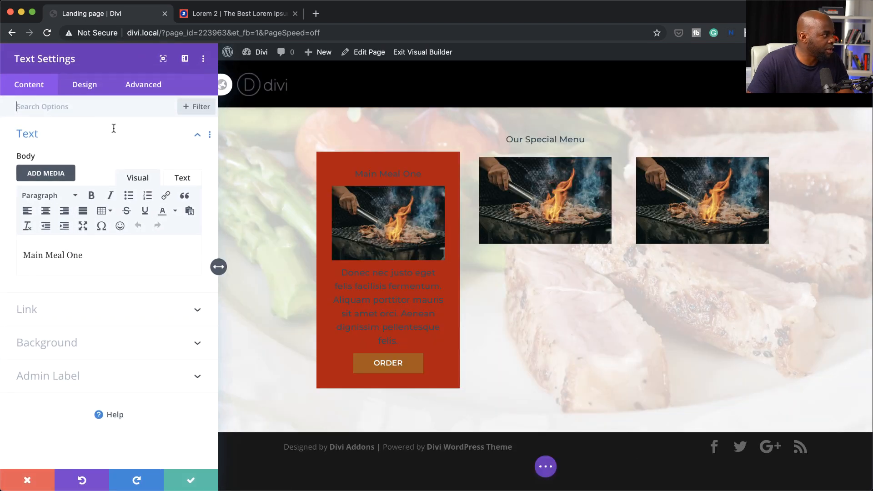
click(86, 86)
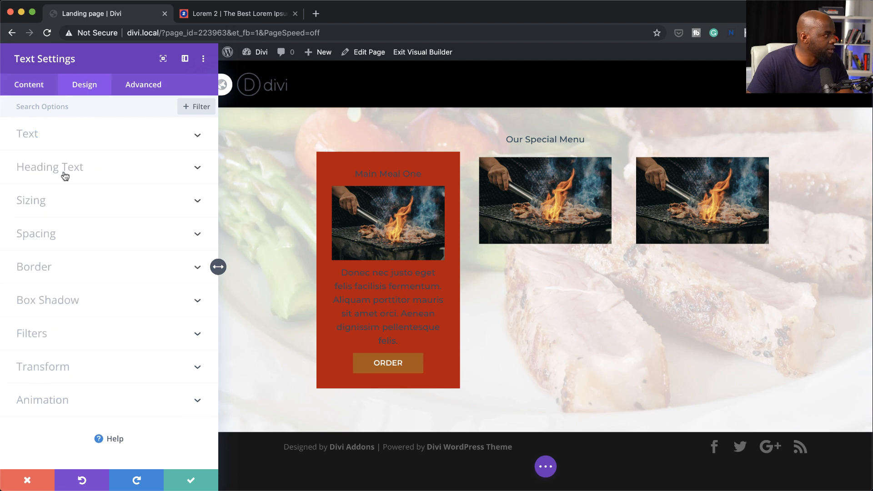
click(53, 136)
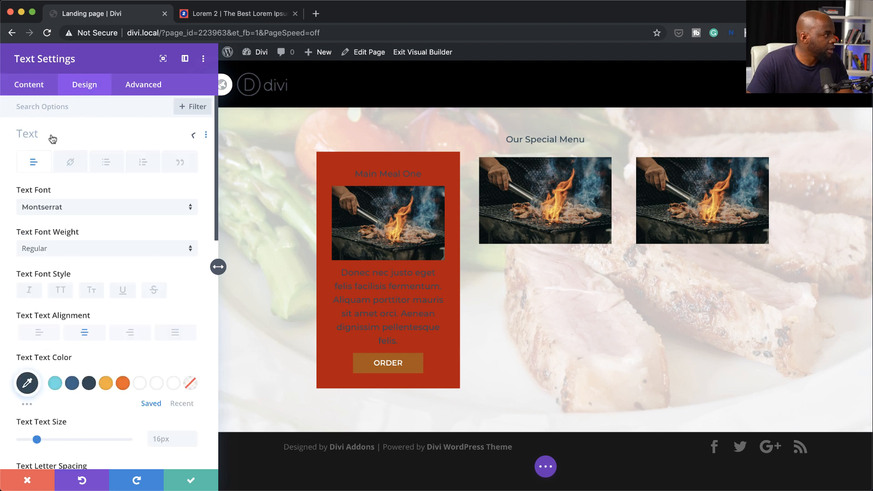
click(140, 383)
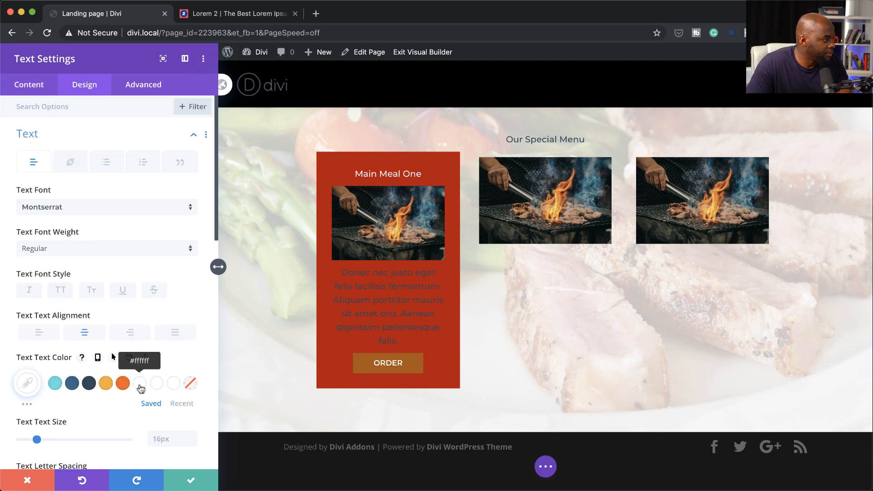
click(61, 290)
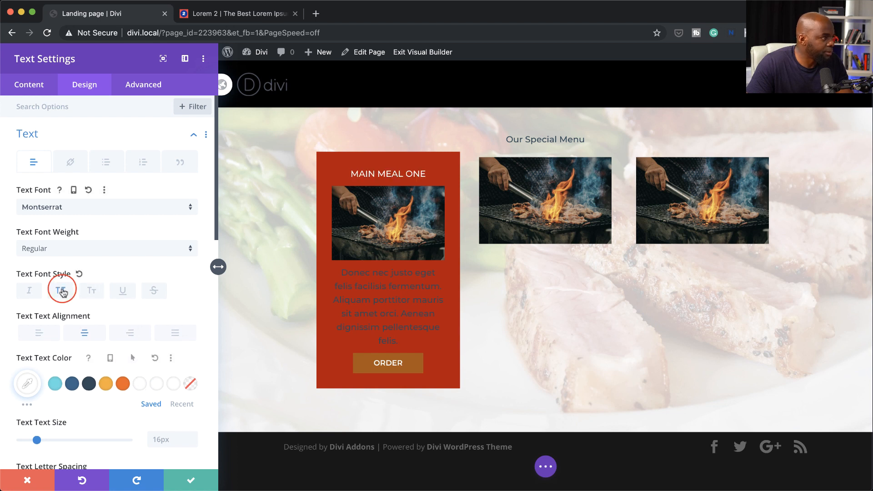
- Set the "Main Meal One" title to Bold weight and 18px text size, and save the module
click(63, 249)
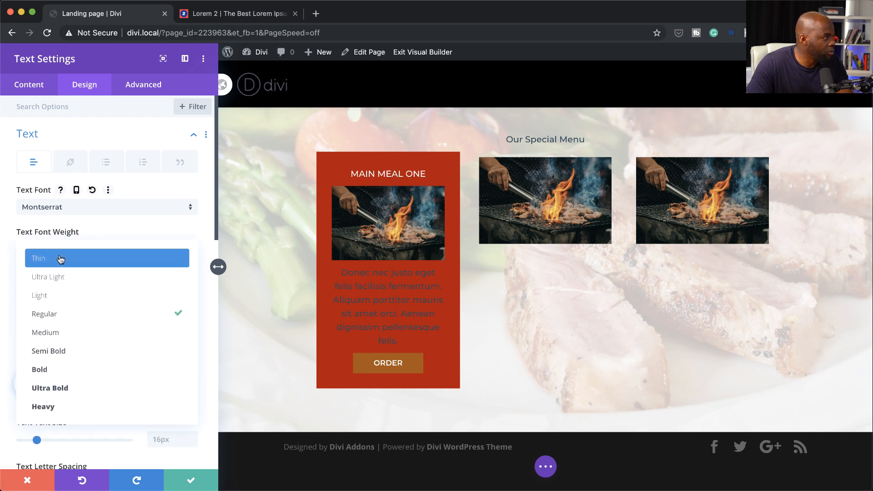
click(83, 368)
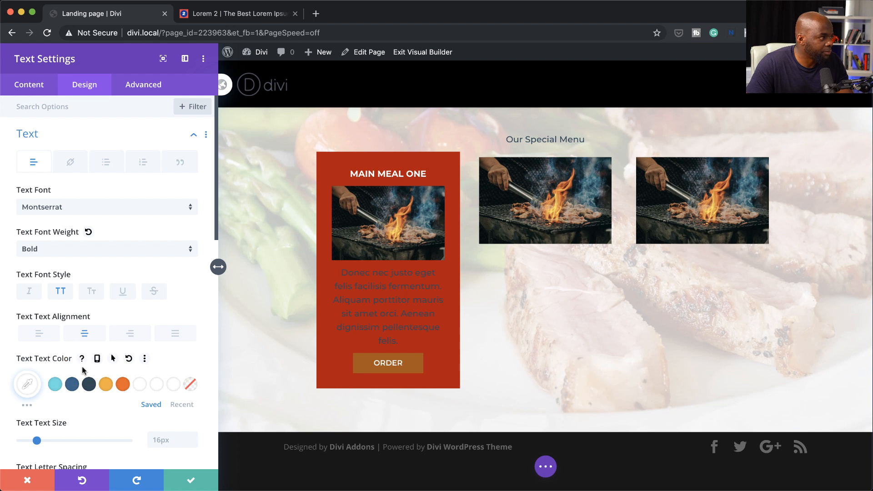
scroll(84, 369, down, 2)
drag(37, 394, 39, 395)
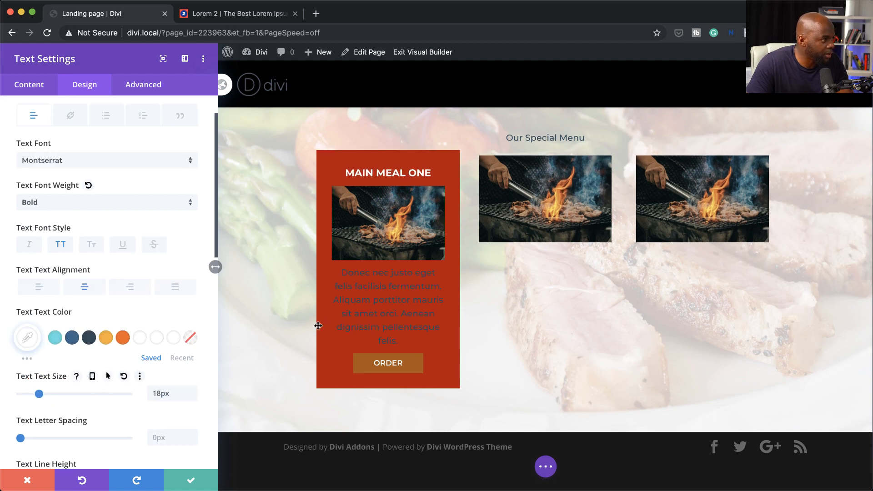
click(191, 479)
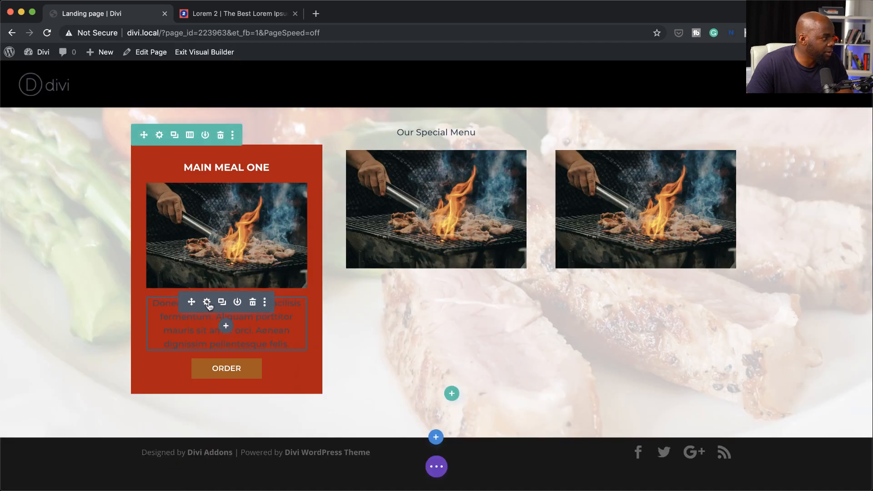
- Color the first column's description paragraph translucent white, rgba(255,255,255,0.71), and save the text module
click(207, 303)
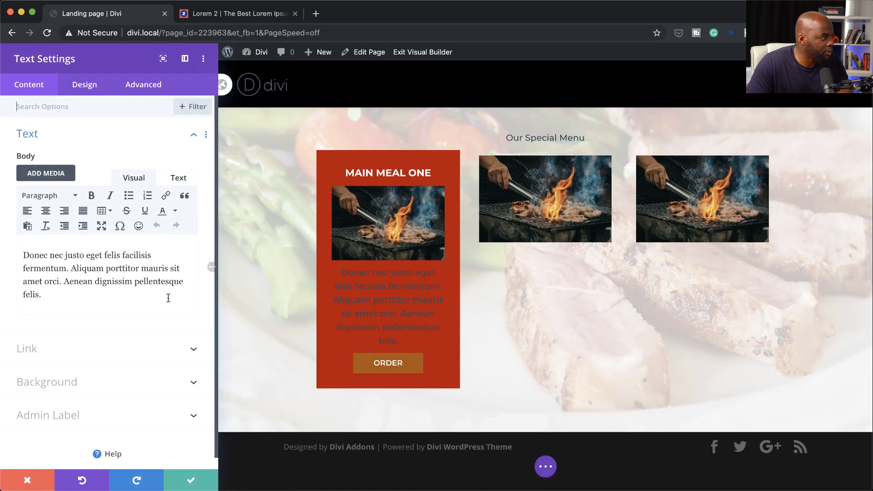
click(90, 88)
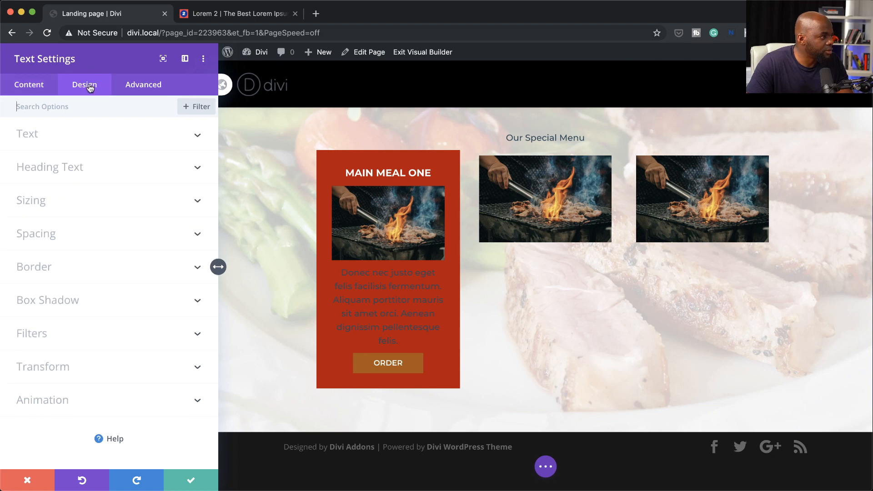
click(67, 142)
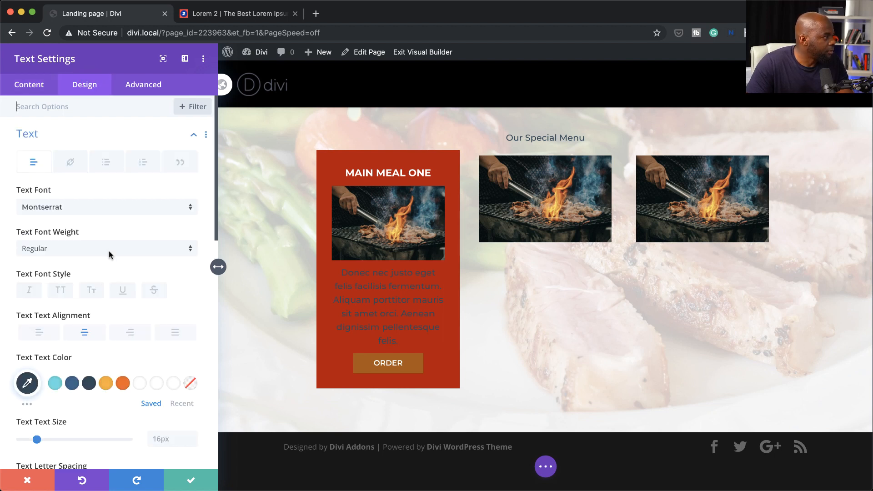
click(139, 383)
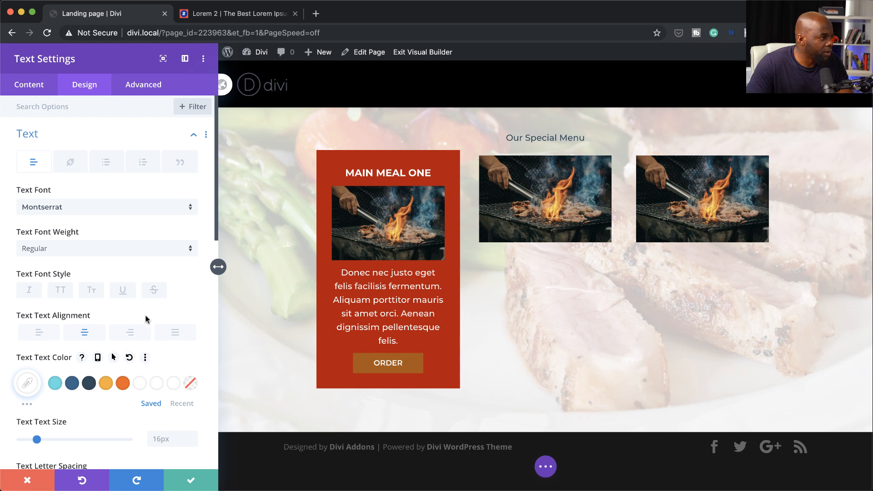
scroll(166, 382, down, 2)
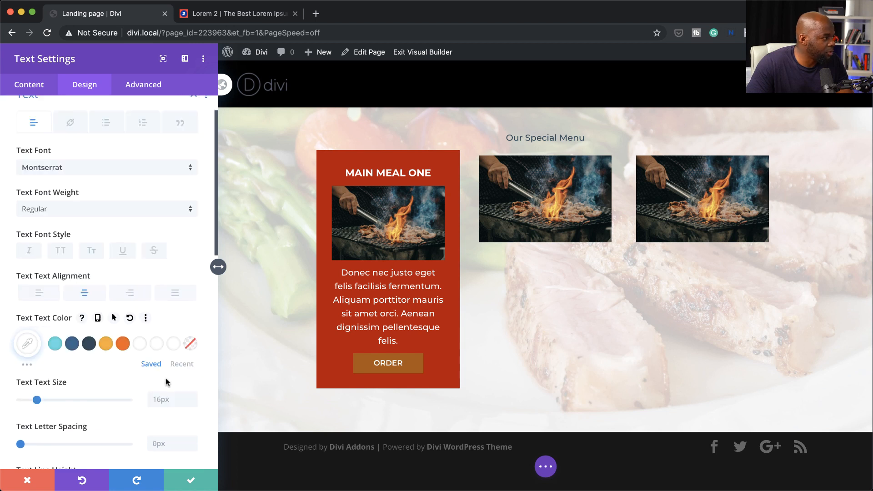
click(28, 346)
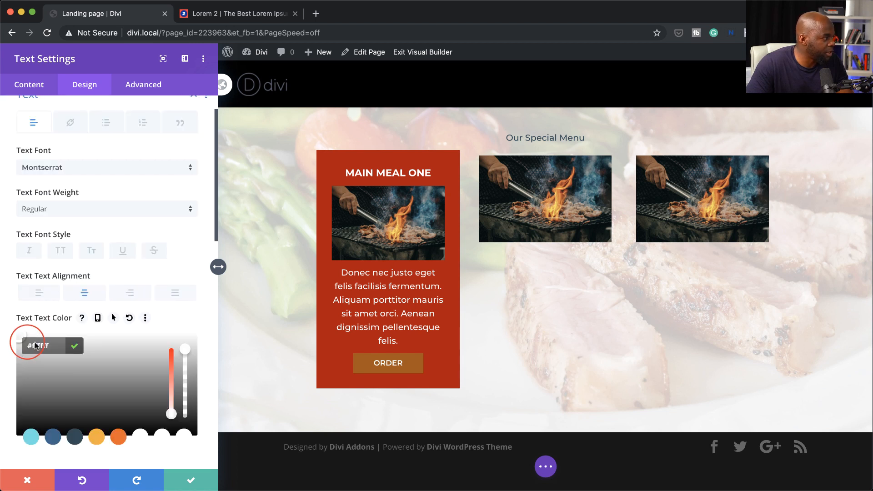
click(186, 356)
drag(186, 364, 188, 381)
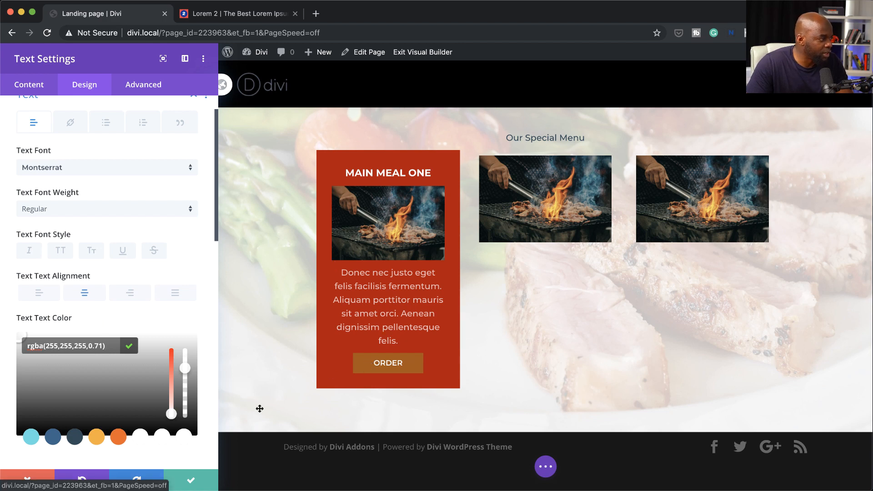
click(190, 479)
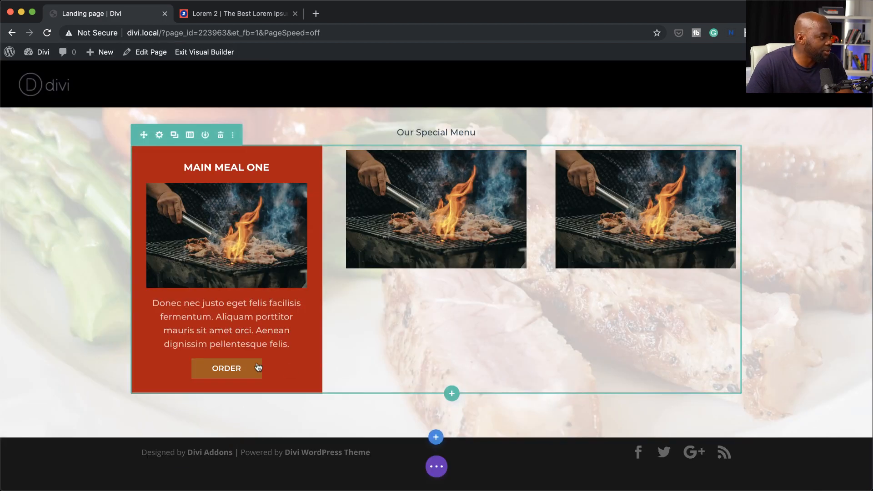
- Change the Order button's background color to bright orange #f74600 and save the button
mouse_move(207, 359)
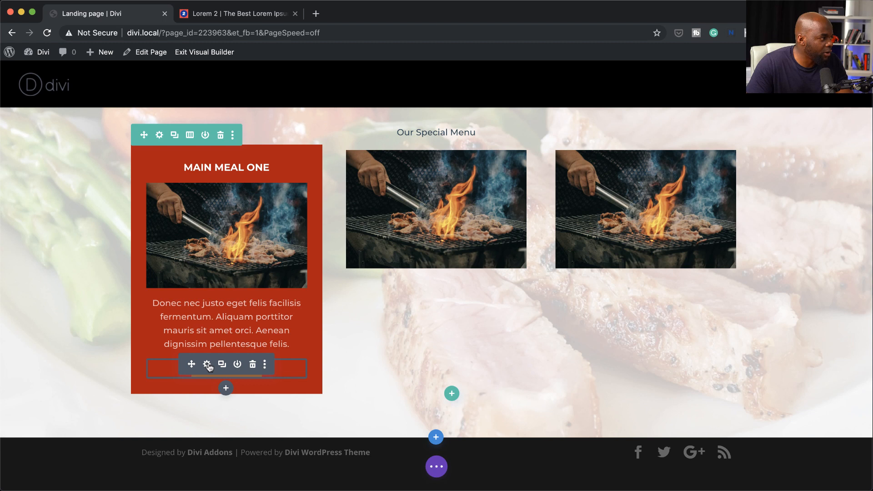
click(207, 364)
click(86, 87)
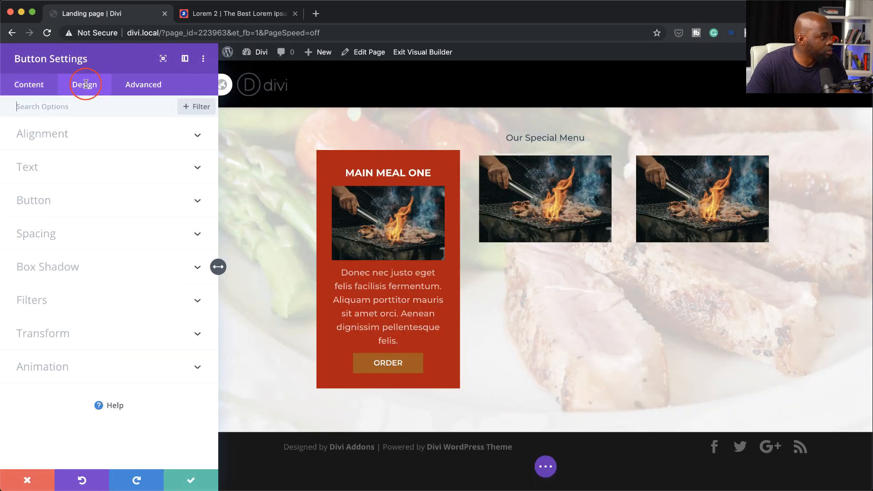
click(71, 200)
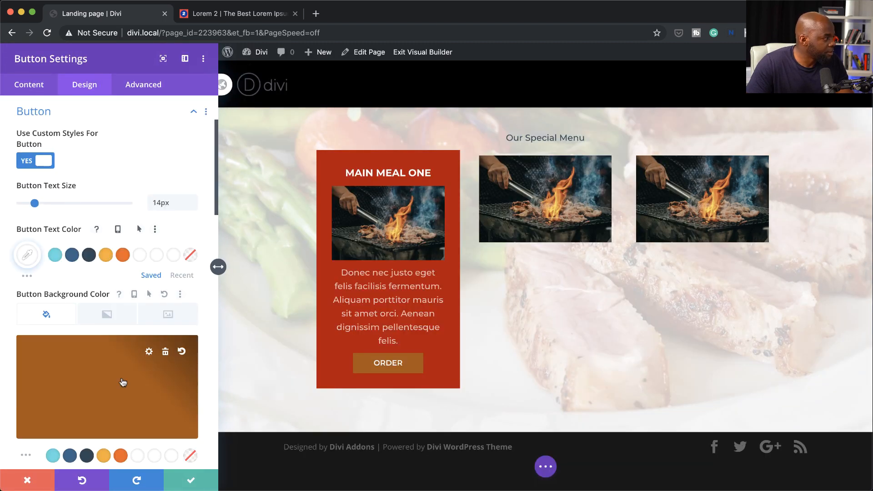
click(113, 379)
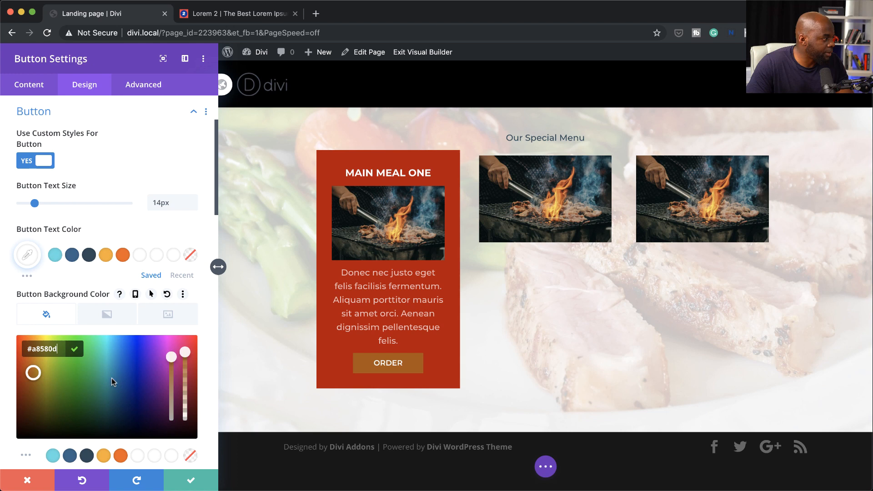
click(104, 455)
scroll(85, 297, down, 2)
click(108, 291)
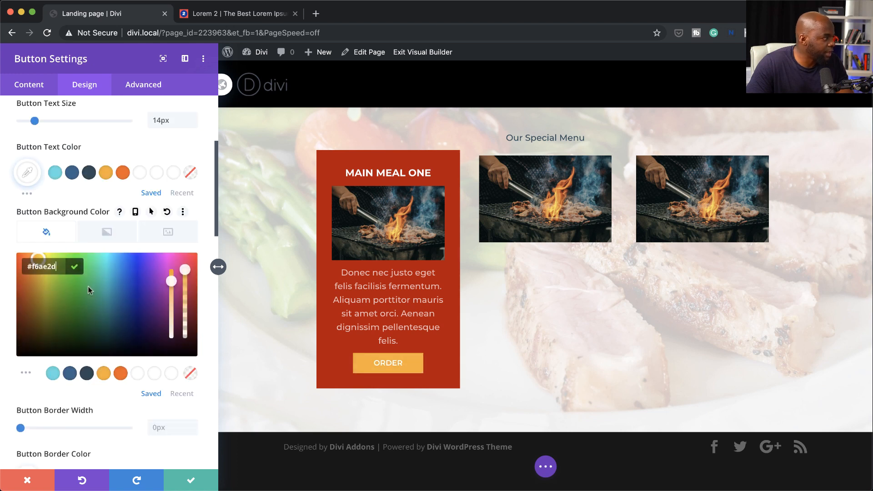
drag(38, 258, 27, 254)
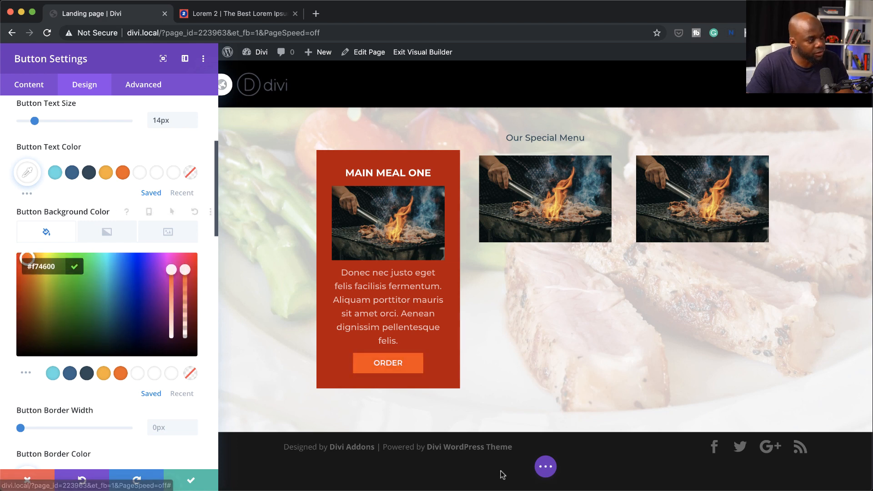
click(191, 480)
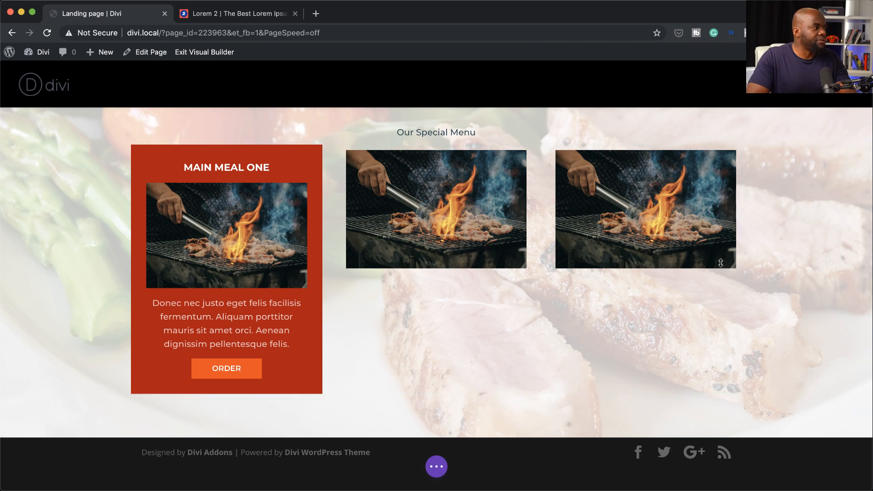
scroll(762, 277, up, 5)
scroll(763, 278, down, 3)
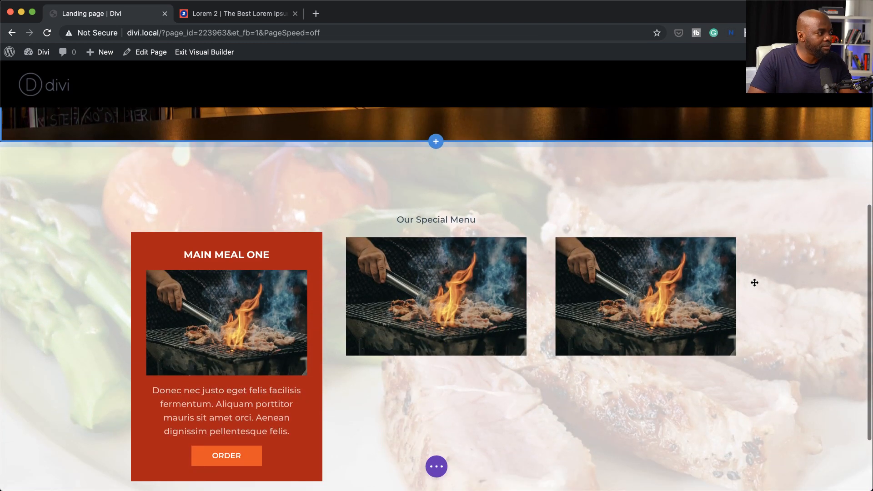
scroll(292, 253, up, 3)
scroll(291, 253, up, 1)
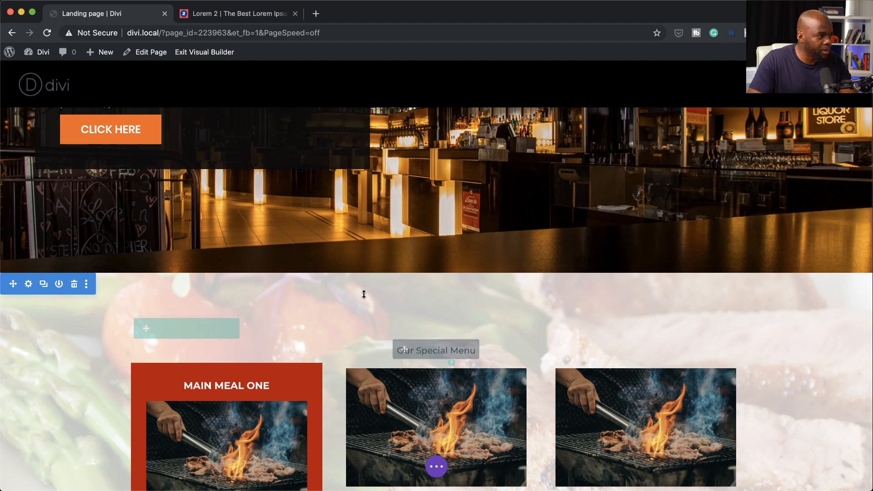
scroll(417, 336, up, 4)
scroll(419, 337, down, 7)
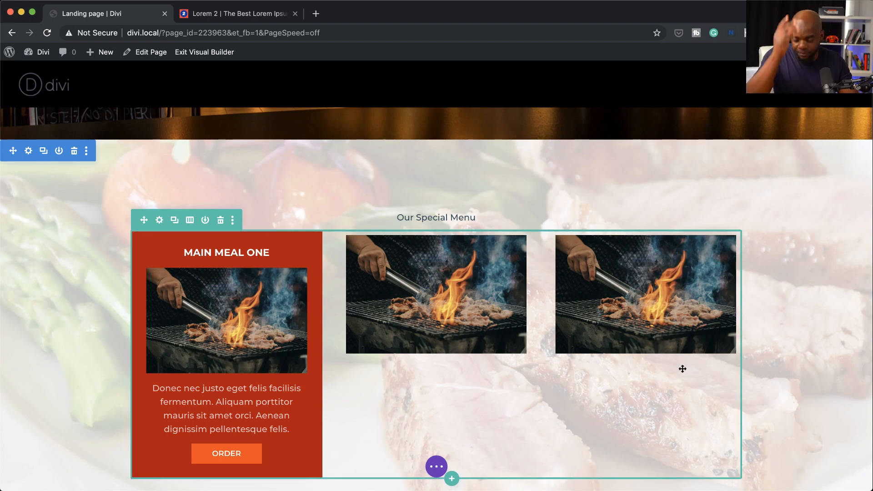
- Copy the first column's item styles in the meal row's settings and paste them onto the second column
scroll(157, 146, down, 2)
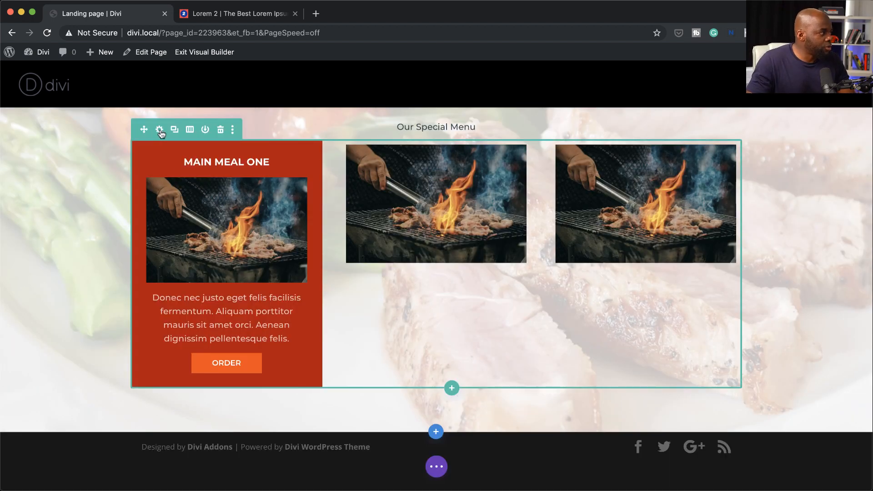
click(160, 130)
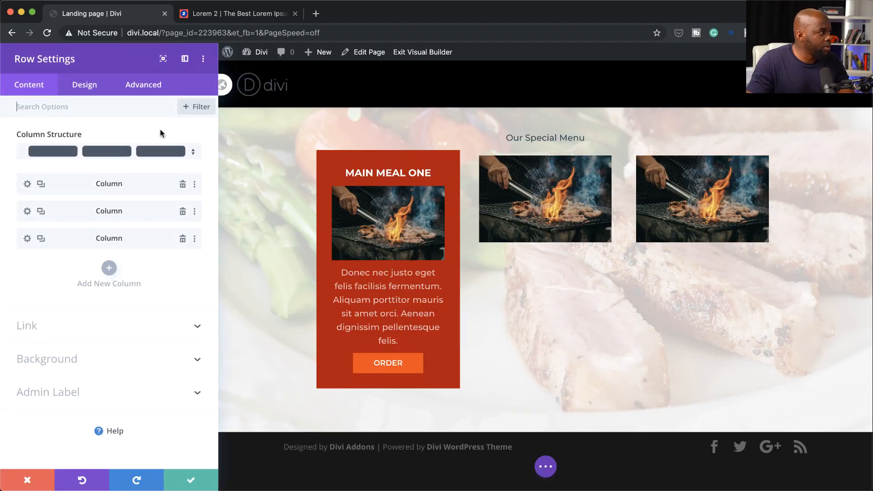
right_click(81, 184)
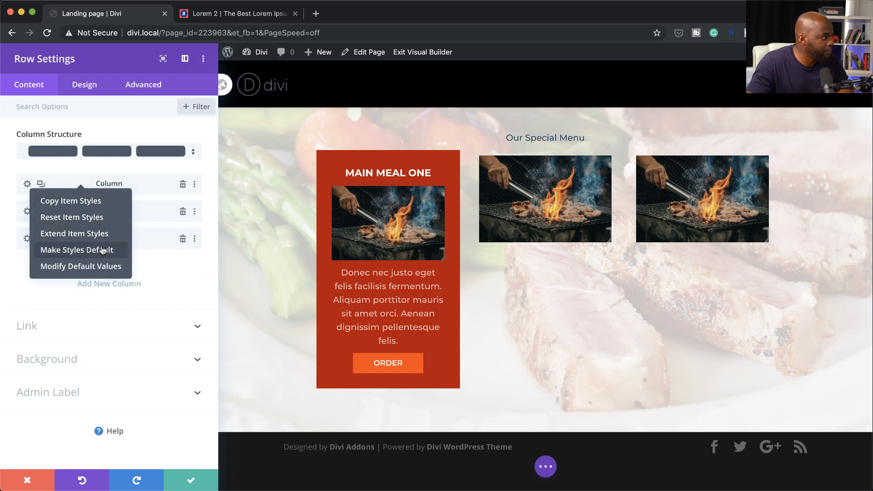
click(71, 200)
right_click(76, 211)
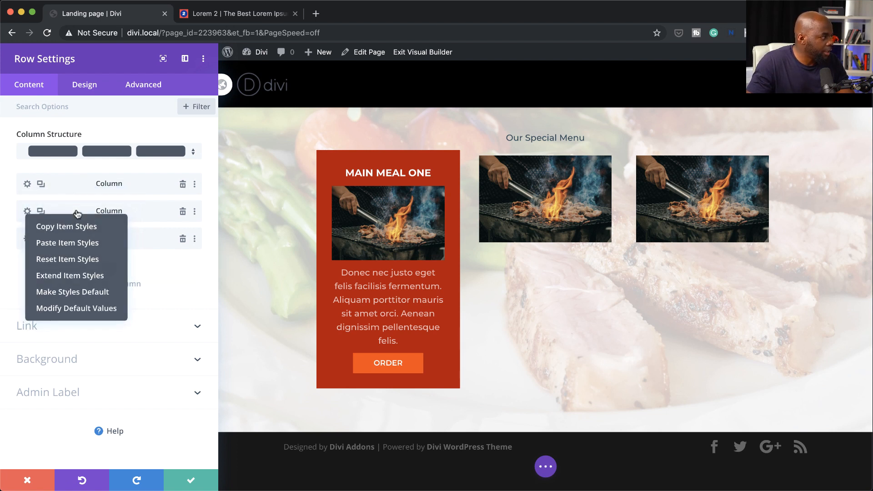
click(101, 246)
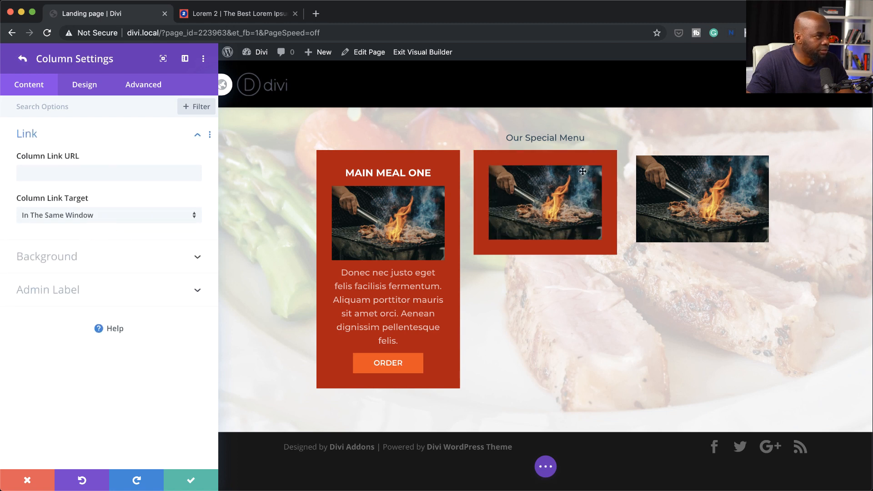
- Paste the copied column styles onto the third column and save the row settings
click(23, 58)
right_click(77, 238)
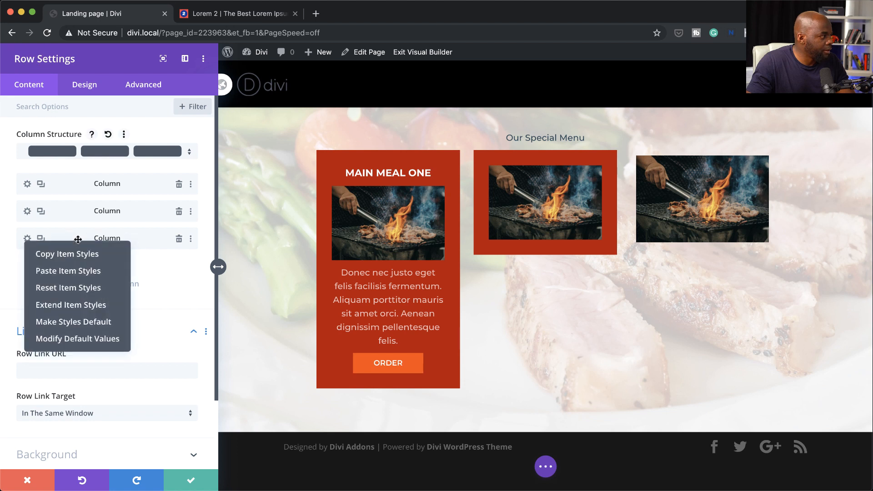
click(89, 272)
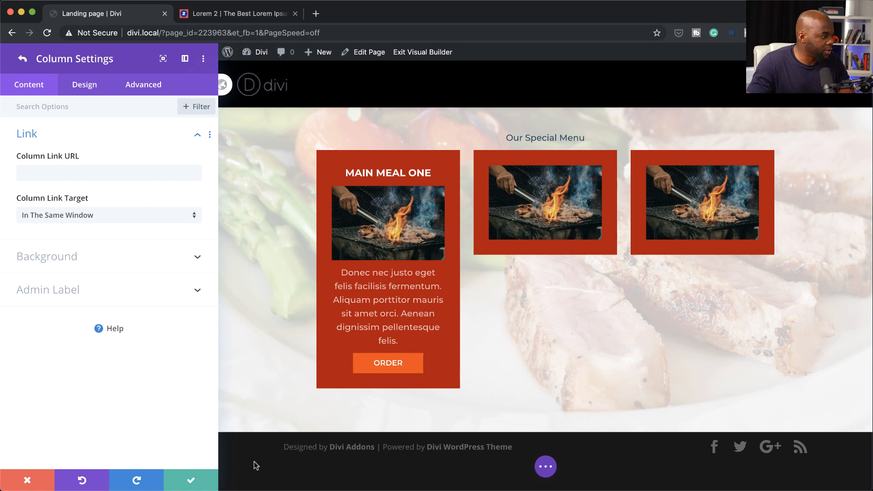
click(192, 481)
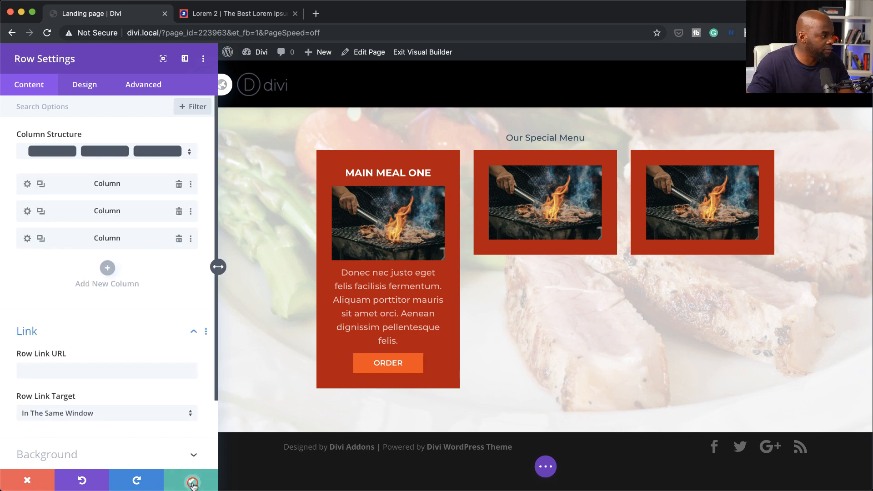
click(192, 483)
- Duplicate the "Main Meal One" title module and place the copies above the images in the second and third columns
mouse_move(215, 166)
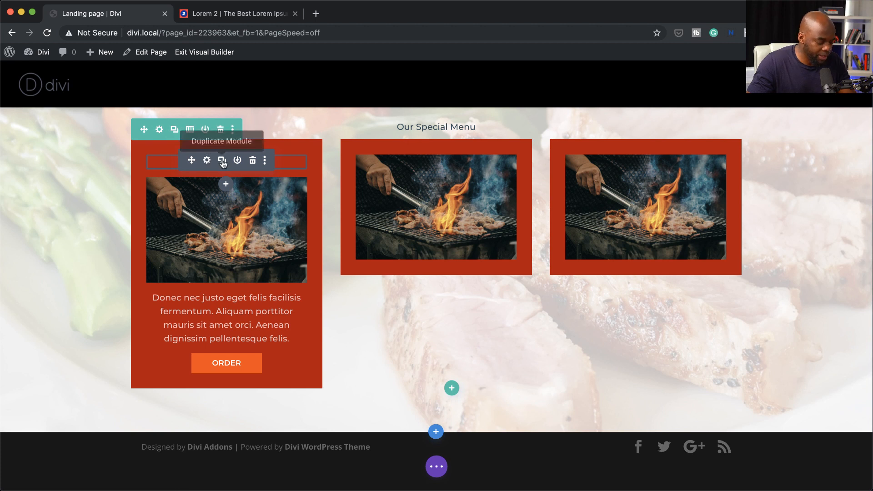
click(610, 276)
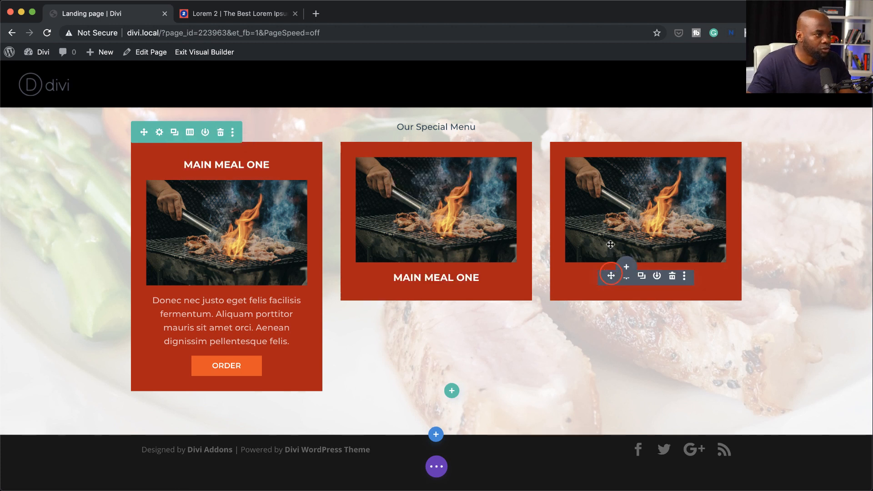
drag(610, 244, 646, 162)
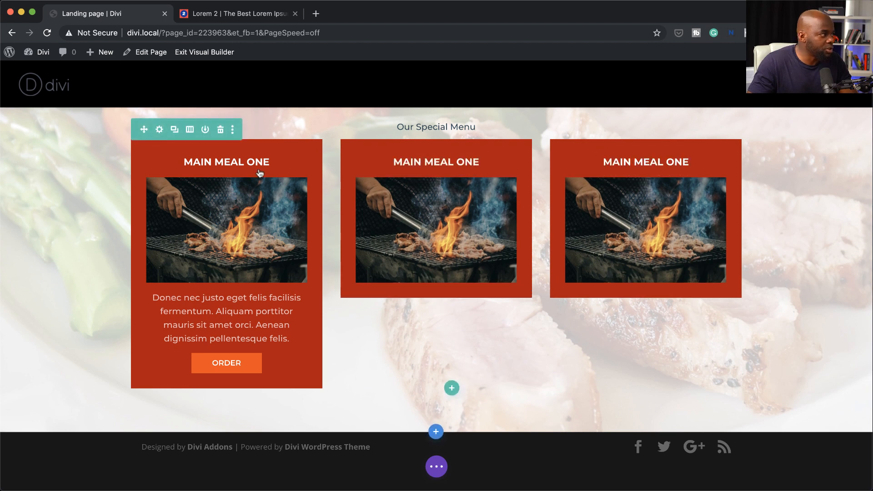
- Change the second column's title text to "Main Meal Two" and save the module
click(493, 161)
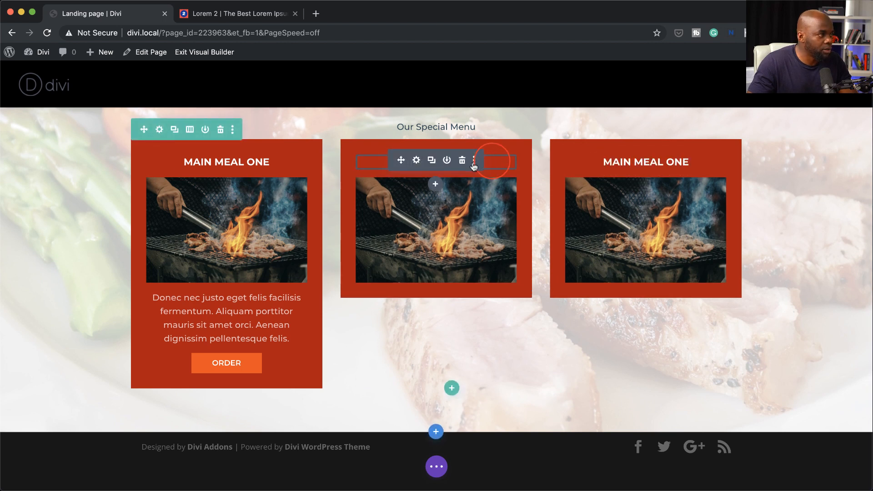
click(417, 161)
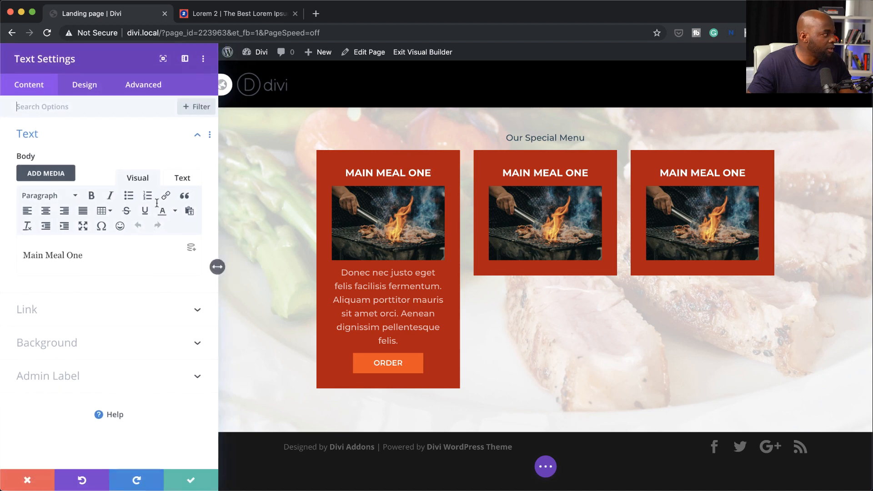
double_click(68, 255)
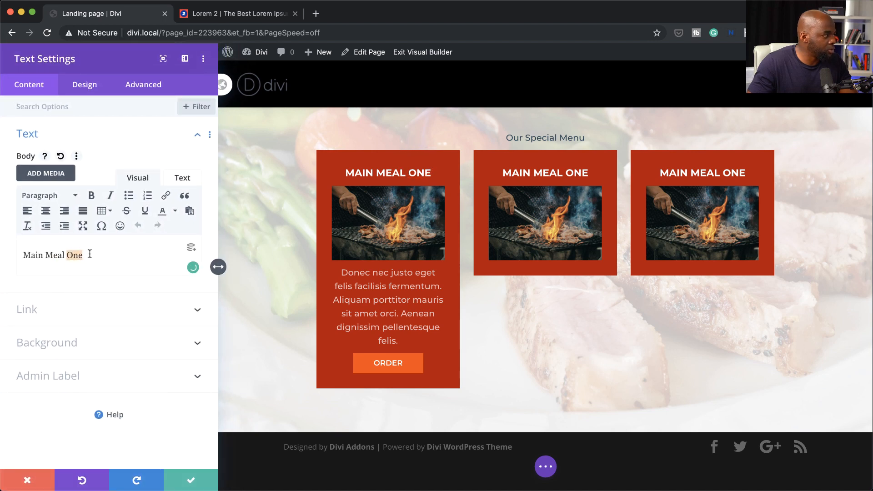
text(Two)
click(668, 162)
- Change the third column's title text to "Main Meal THREE" and save the module
mouse_move(680, 164)
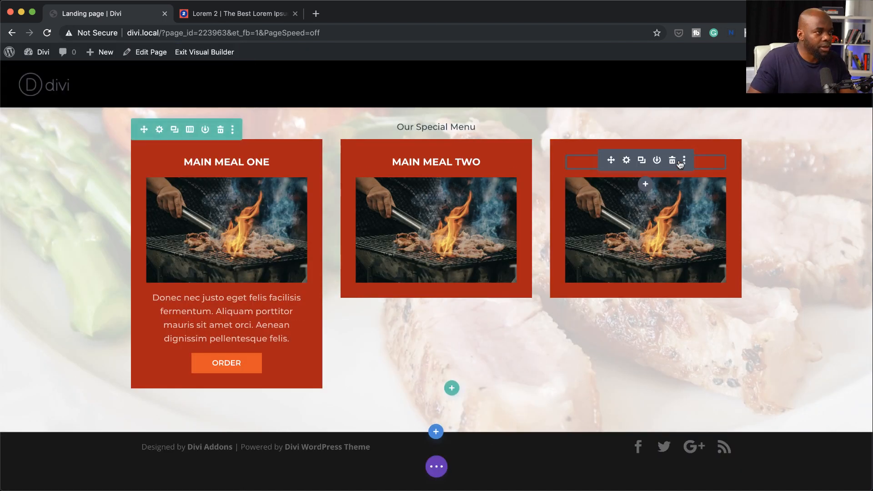
click(628, 160)
double_click(67, 255)
text(THREE)
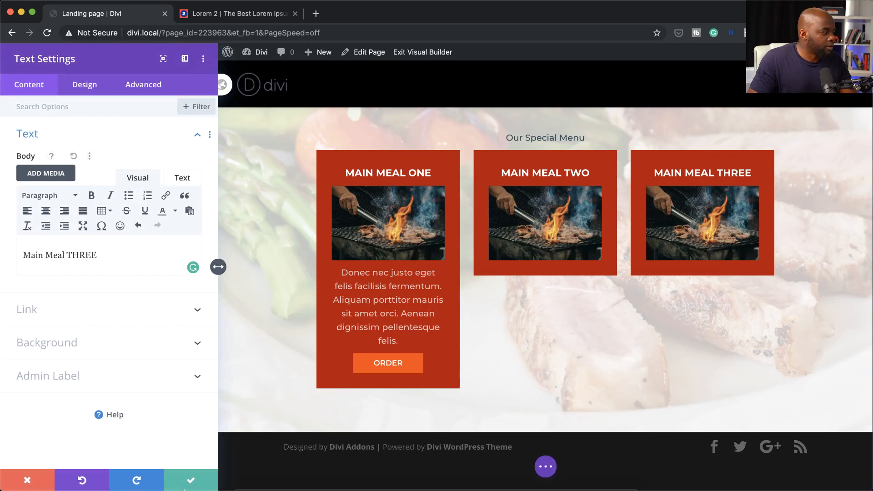
click(190, 482)
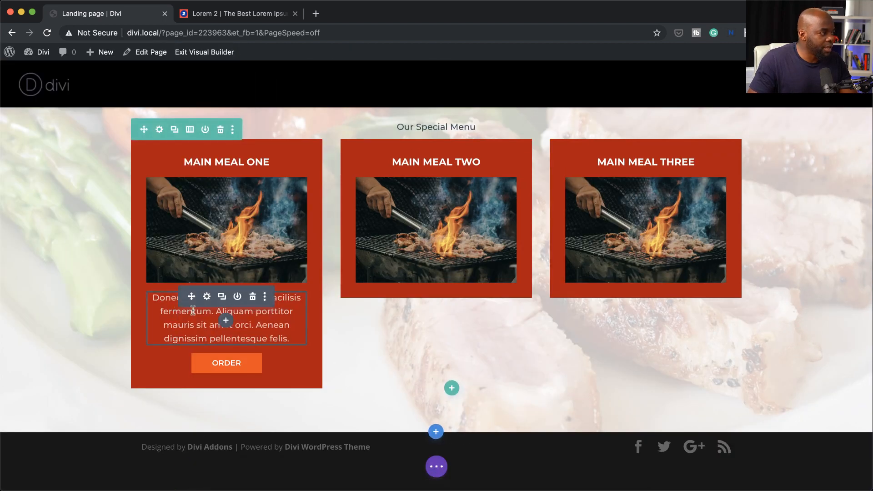
- Duplicate the first column's description paragraph twice and place the copies below the images in the second and third columns
click(222, 297)
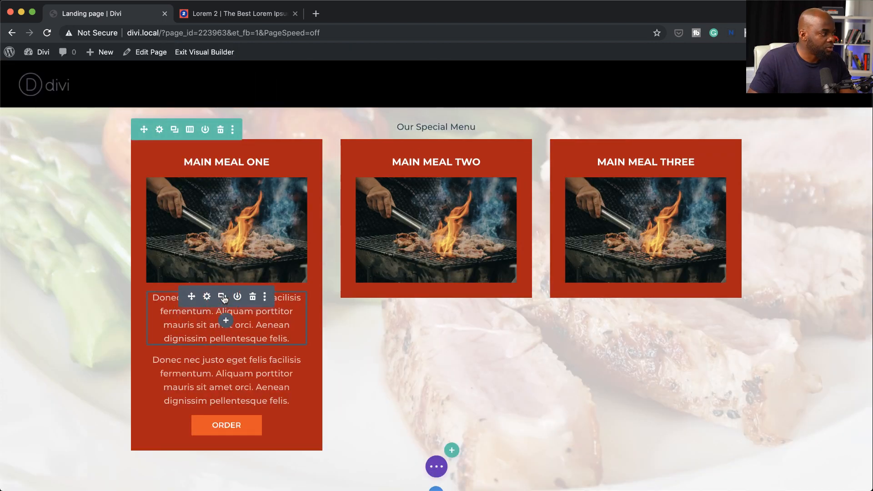
click(222, 297)
drag(192, 296, 436, 293)
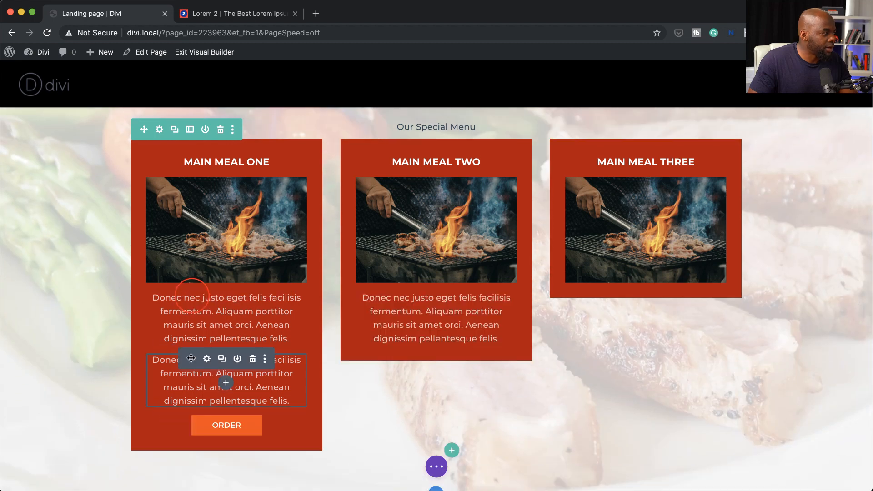
drag(191, 358, 651, 292)
- Duplicate the Order button twice and place the copies under the descriptions in the second and third columns
click(222, 359)
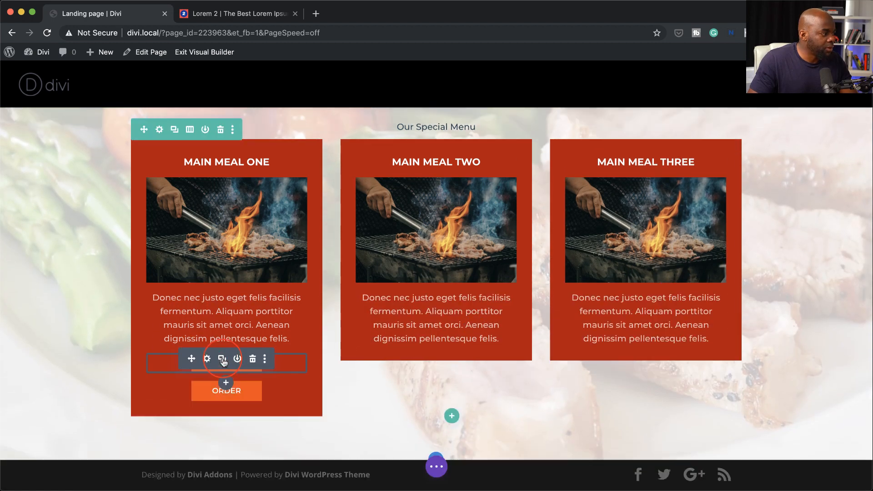
click(222, 360)
drag(191, 359, 388, 357)
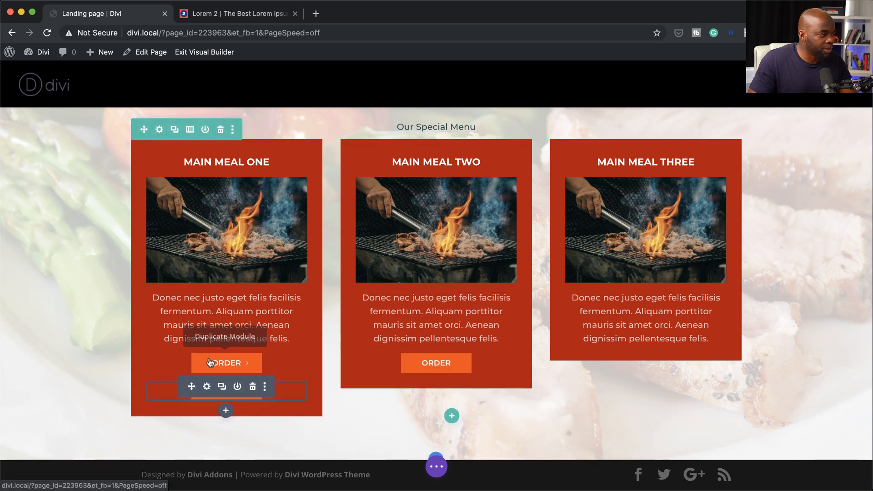
drag(191, 386, 650, 361)
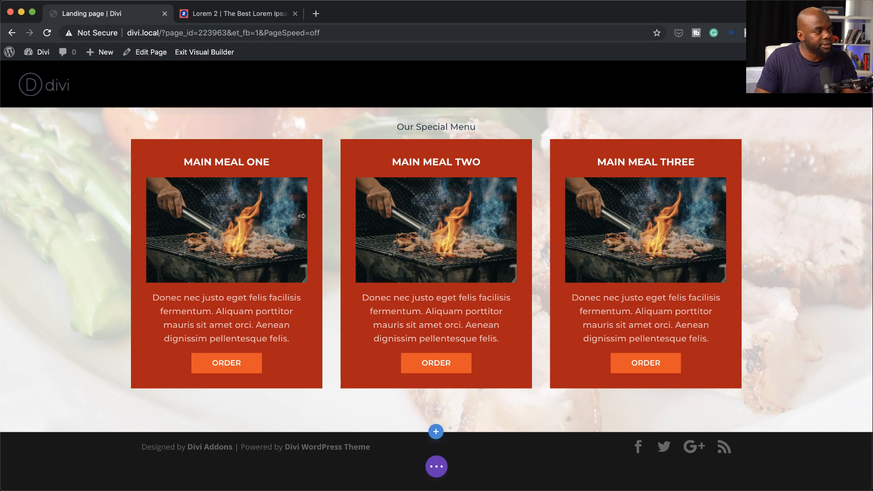
- Replace the "Main Meal Two" image with the burger photo on a light background from the media library and save it
mouse_move(432, 206)
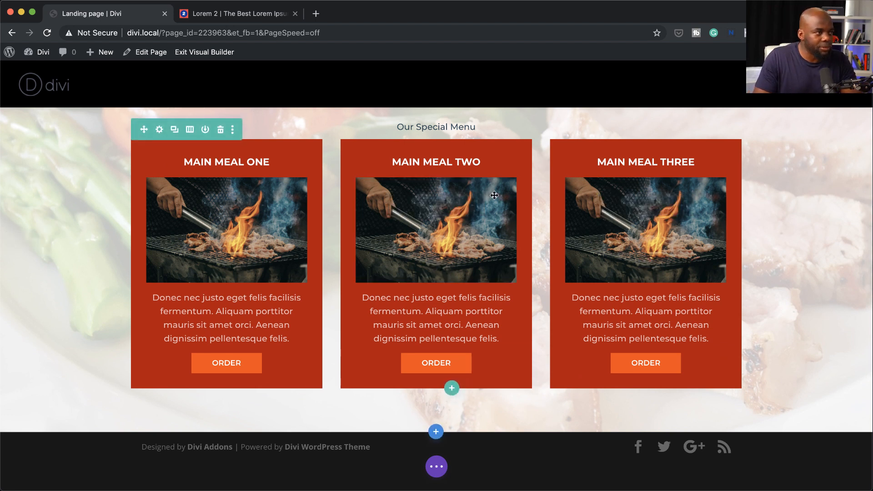
click(416, 205)
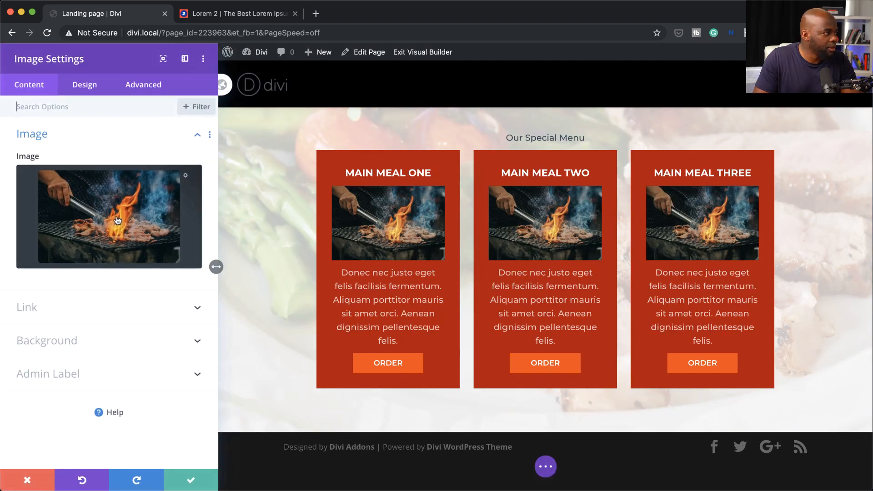
click(117, 215)
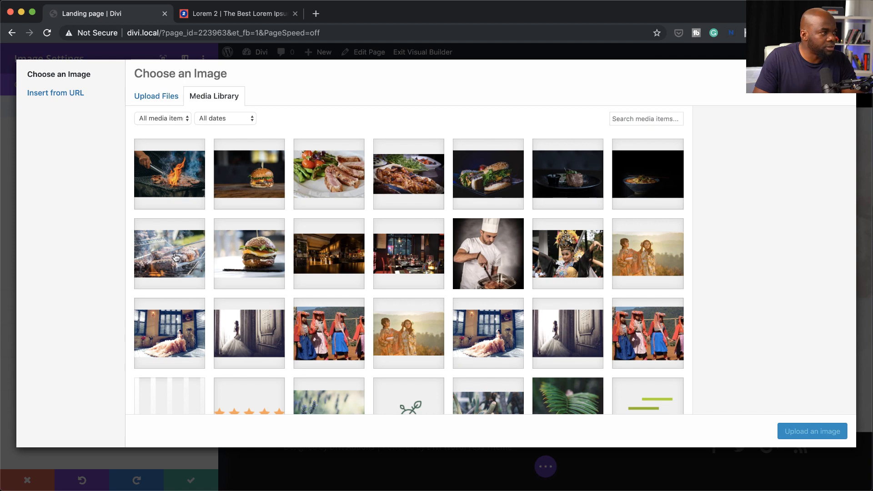
click(469, 185)
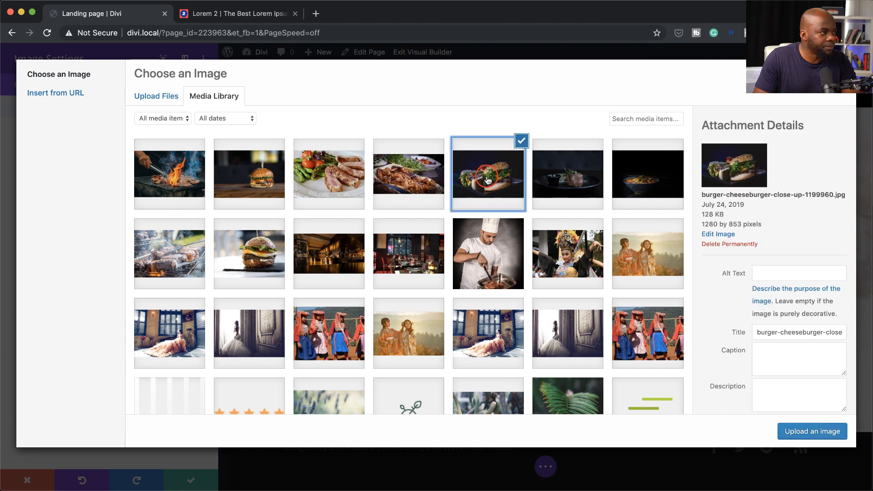
click(812, 432)
click(132, 210)
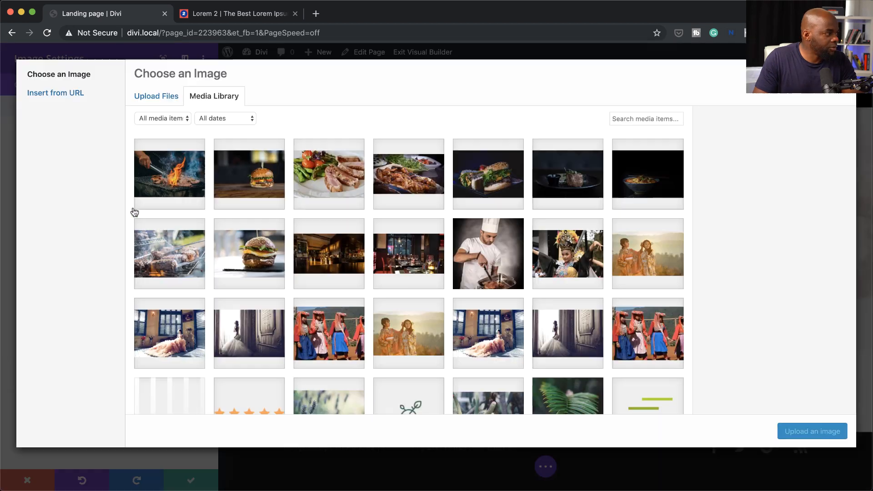
click(259, 186)
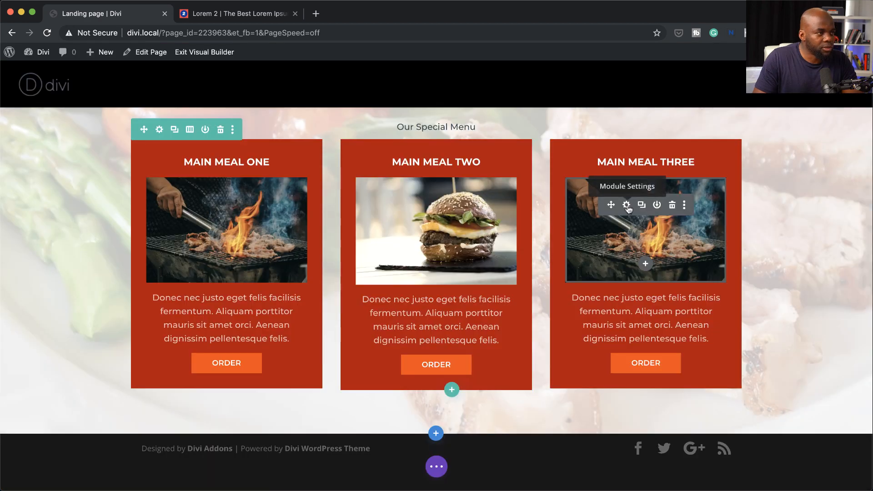
- Choose asparagus-barbecue-cuisine-361184.jpg from the media library for the "Main Meal Three" image
click(627, 206)
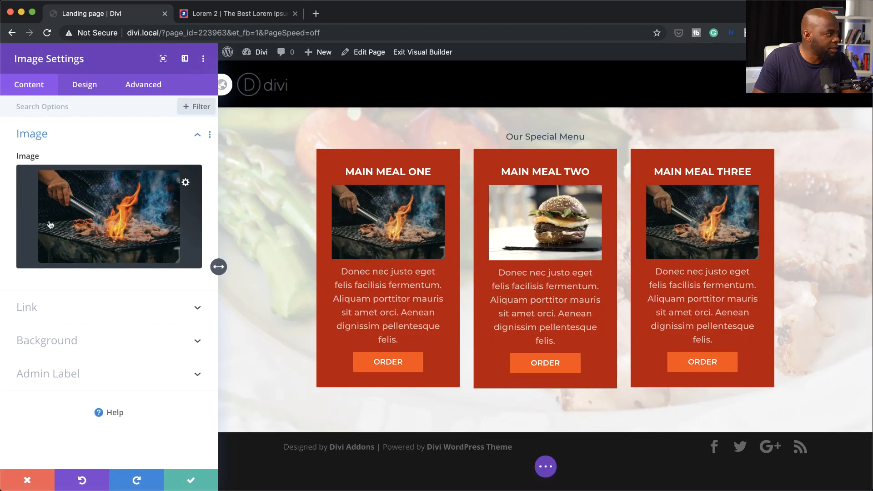
click(49, 220)
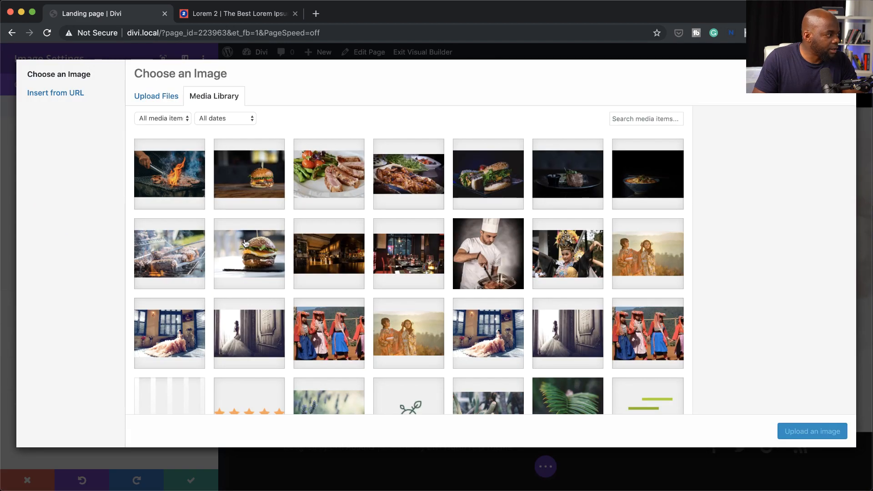
click(336, 181)
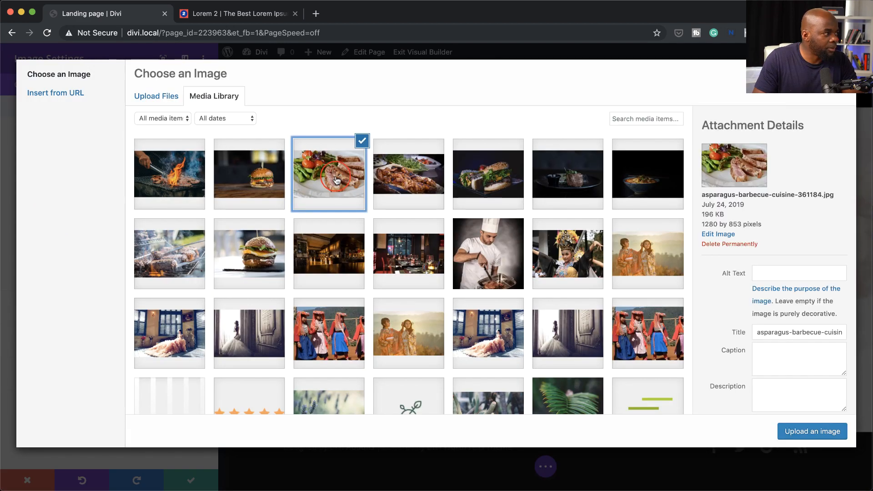
- Insert the selected asparagus-barbecue-cuisine-361184.jpg as the Main Meal Three image and save the image settings
click(806, 434)
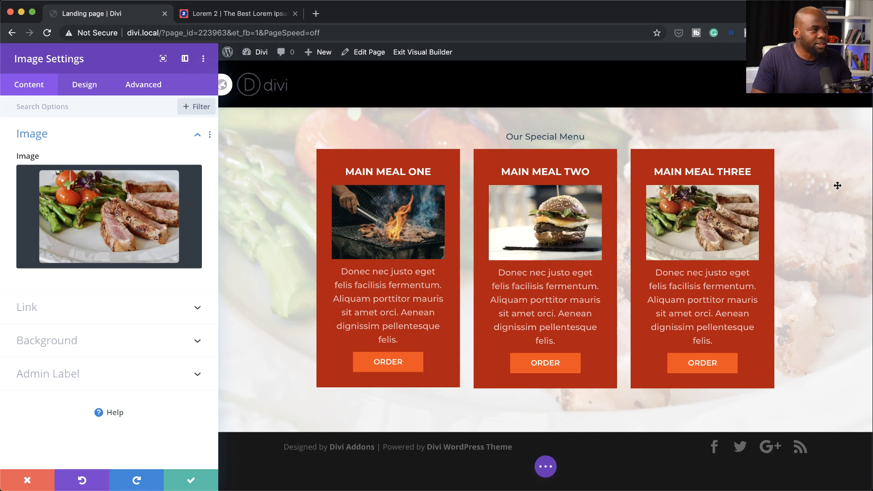
click(191, 480)
scroll(406, 260, up, 6)
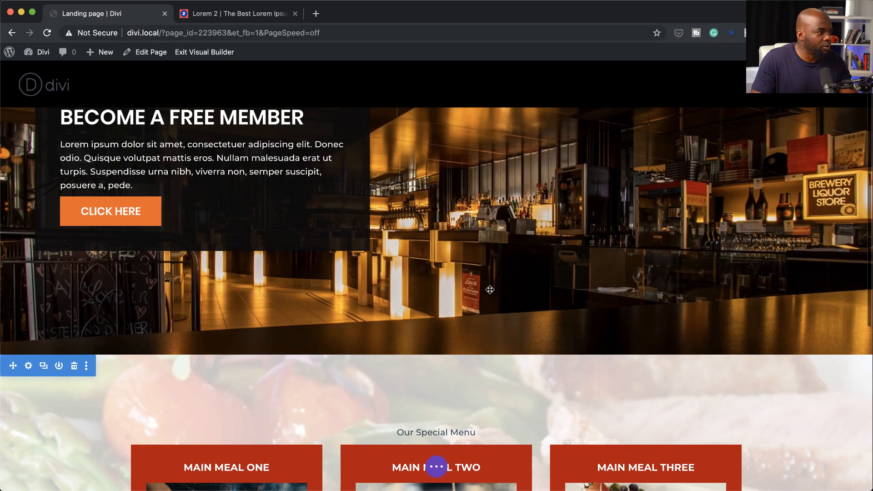
- Set the "Our Special Menu" heading text to all uppercase in its design settings
scroll(487, 289, down, 5)
mouse_move(463, 214)
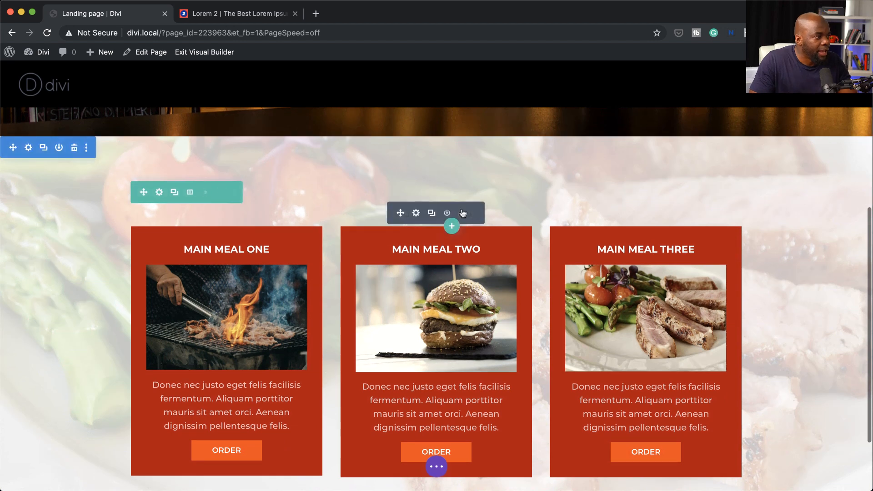
click(416, 213)
click(93, 90)
click(63, 138)
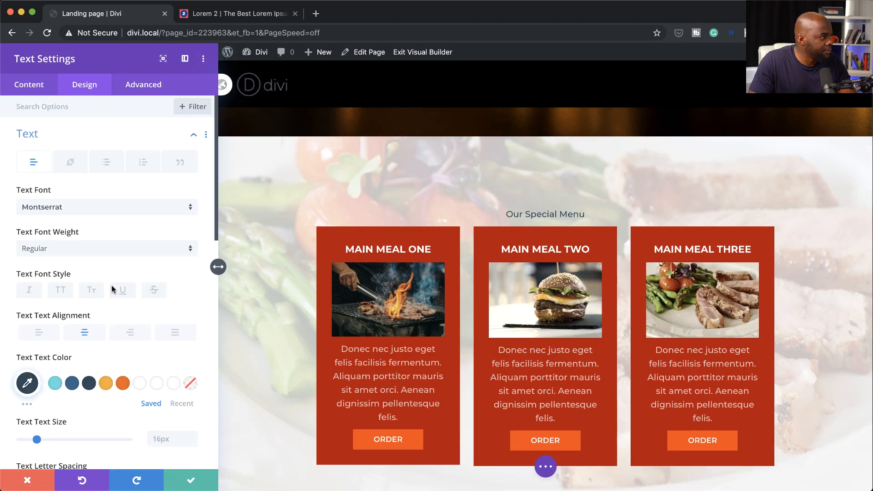
click(62, 293)
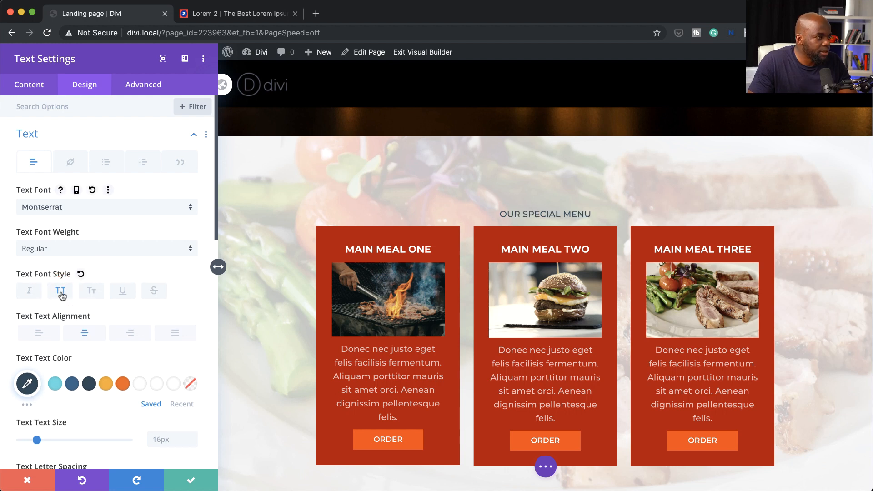
- Set the "Our Special Menu" heading's text color to the custom dark brown #540f00
click(123, 383)
scroll(123, 385, down, 1)
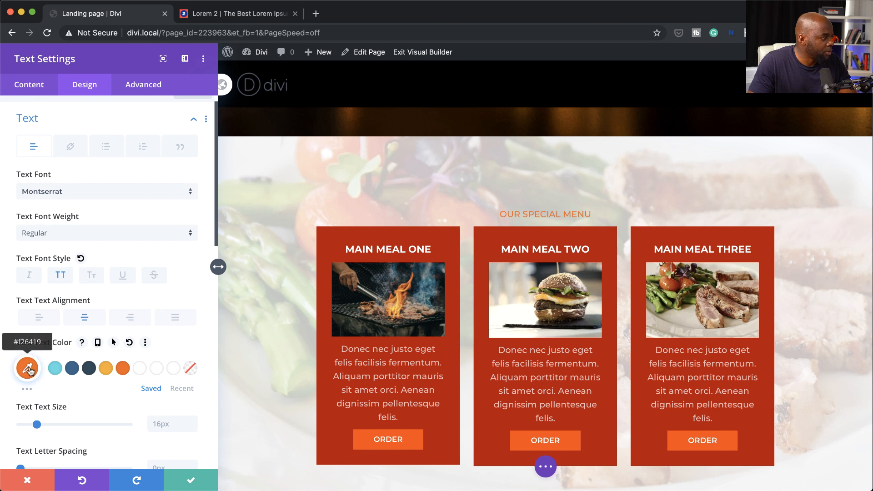
click(28, 373)
click(31, 429)
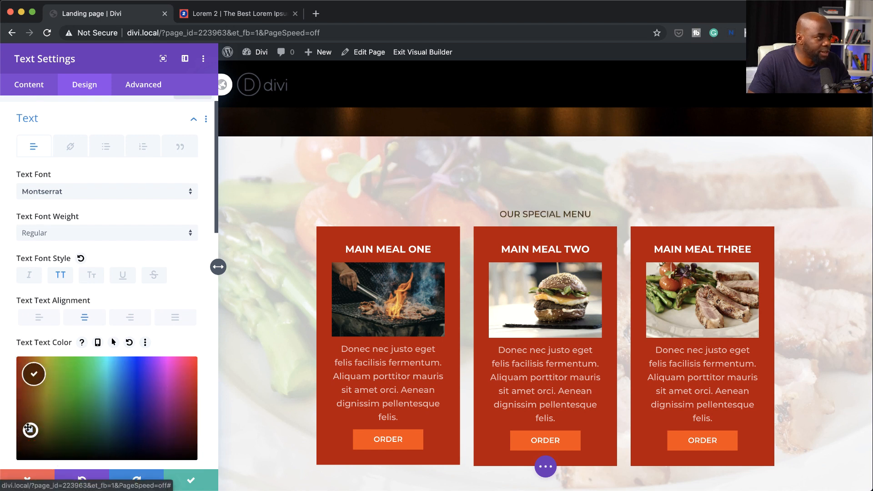
drag(28, 428, 23, 428)
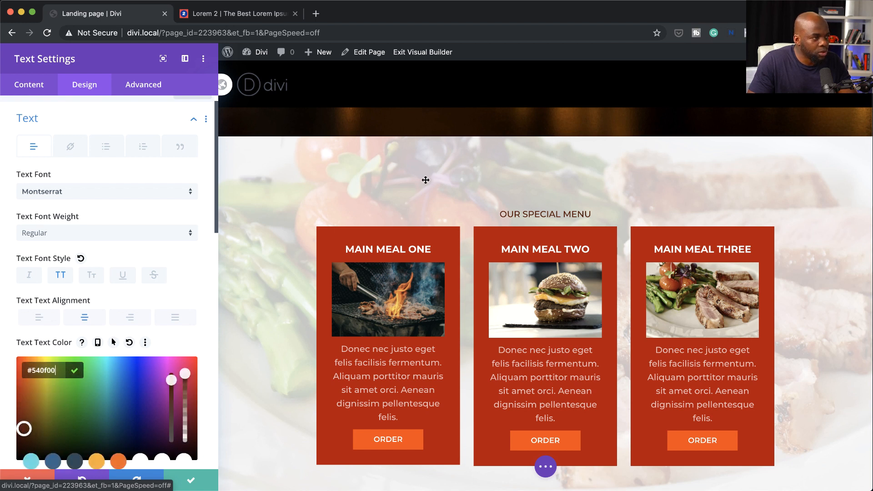
scroll(567, 243, down, 3)
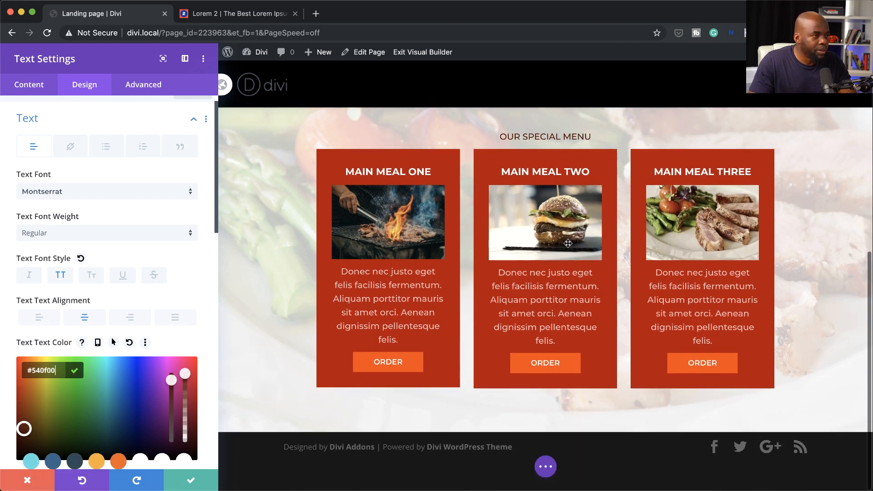
scroll(567, 243, up, 6)
scroll(568, 243, down, 6)
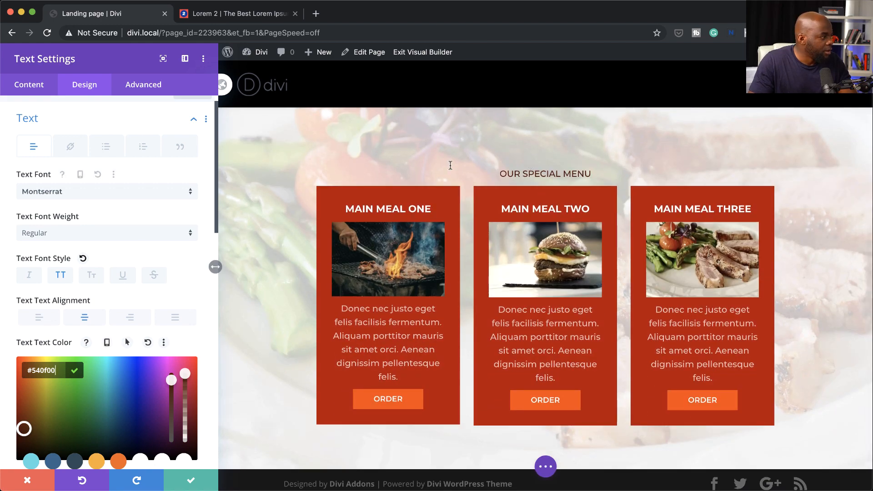
- Set the "Our Special Menu" heading's text size to 24px and its letter spacing to 10px
click(55, 232)
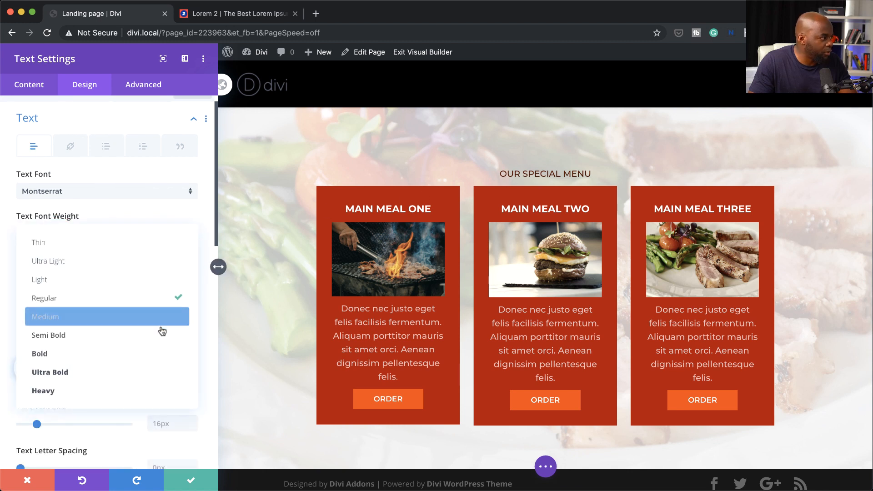
click(155, 210)
scroll(184, 371, down, 3)
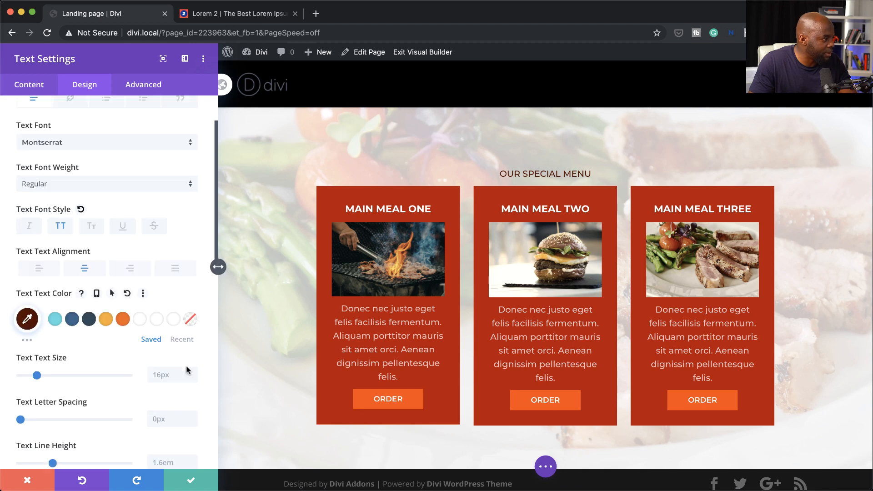
drag(37, 337, 46, 341)
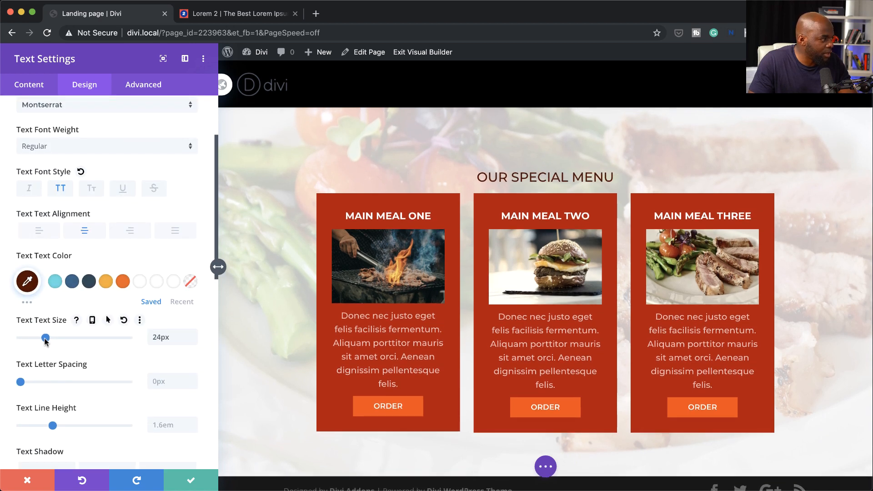
scroll(18, 359, down, 3)
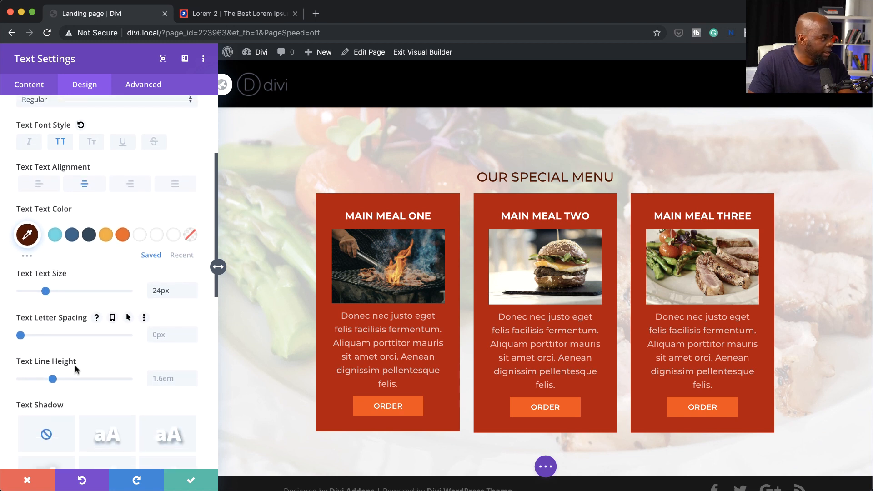
drag(20, 335, 31, 336)
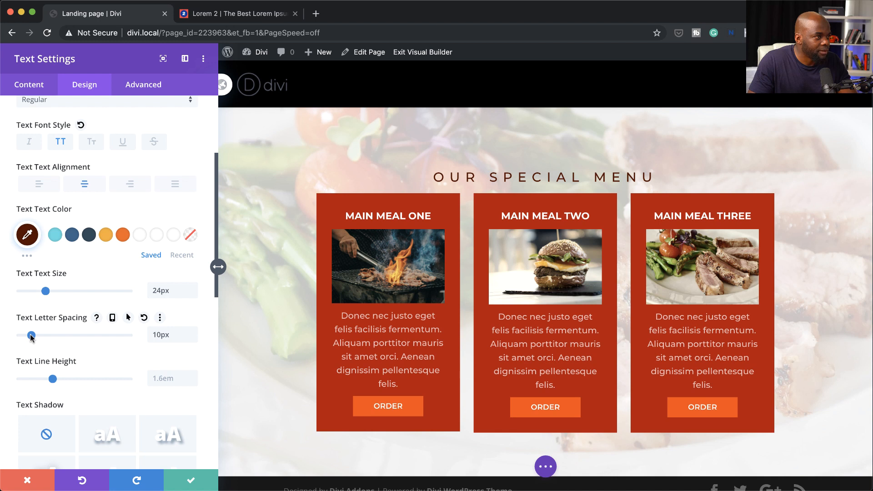
- Add a bottom margin below the "Our Special Menu" heading and save its text settings
scroll(126, 345, down, 10)
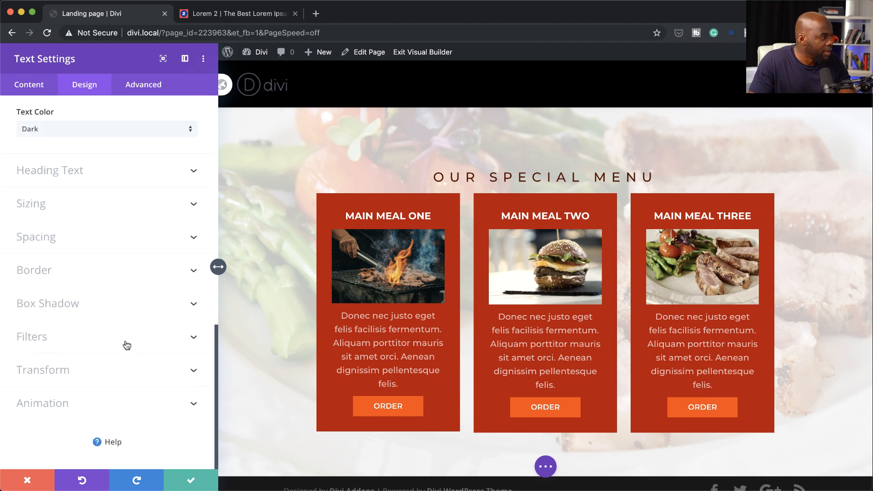
click(63, 247)
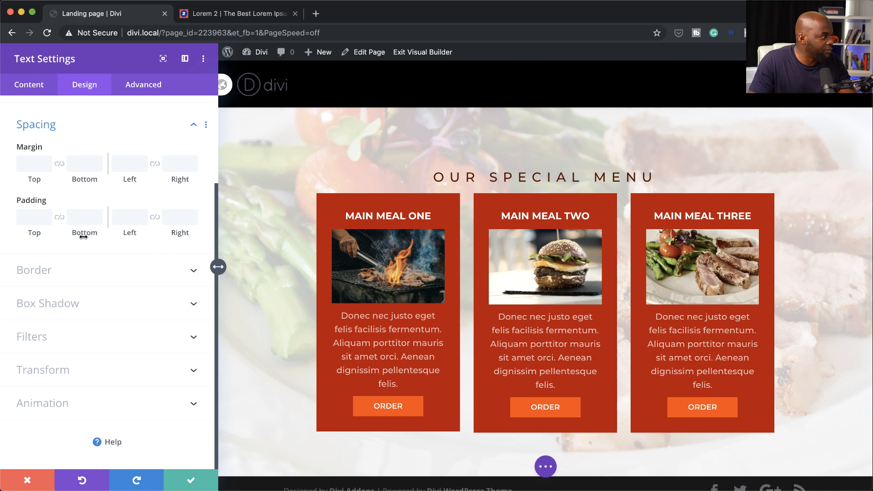
click(86, 179)
drag(86, 179, 108, 179)
click(190, 481)
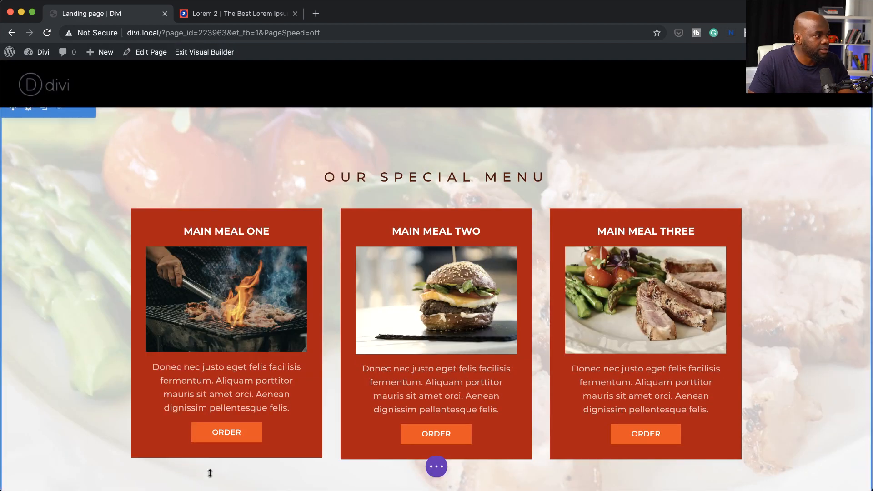
- Insert a regular section below the meals section with a two-column row, one quarter and three quarters wide
scroll(751, 284, up, 3)
scroll(751, 284, down, 5)
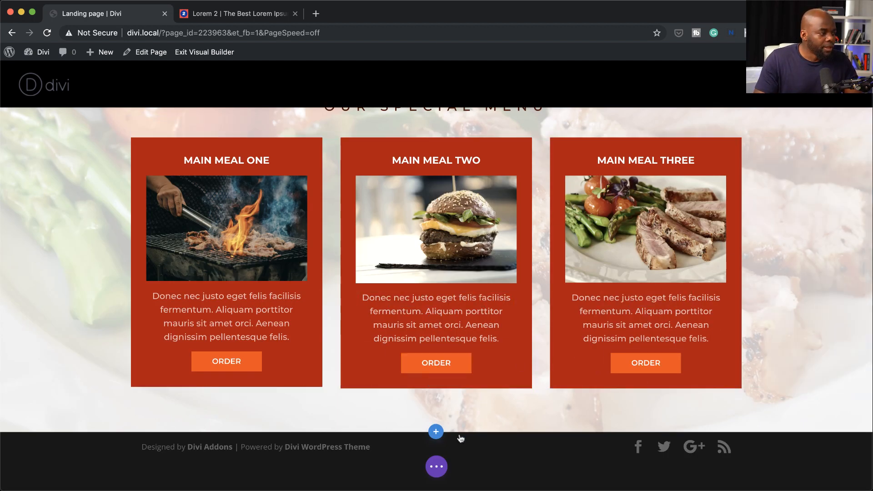
click(435, 432)
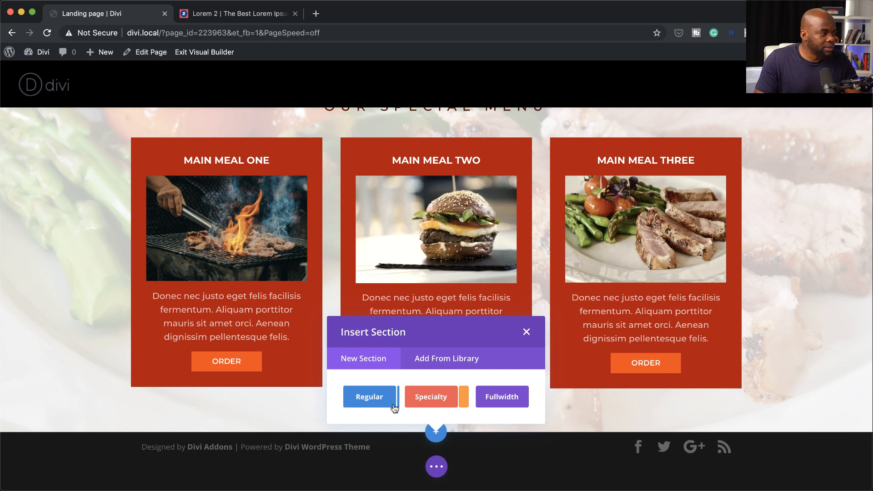
click(369, 397)
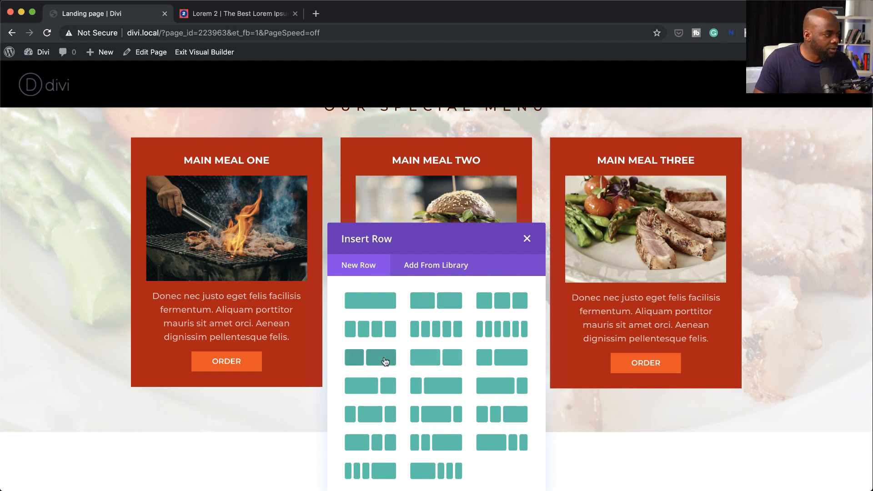
click(444, 391)
- Add an Image module with chef-cook-food-33614.jpg to the new row's narrow column and save it
scroll(586, 414, down, 4)
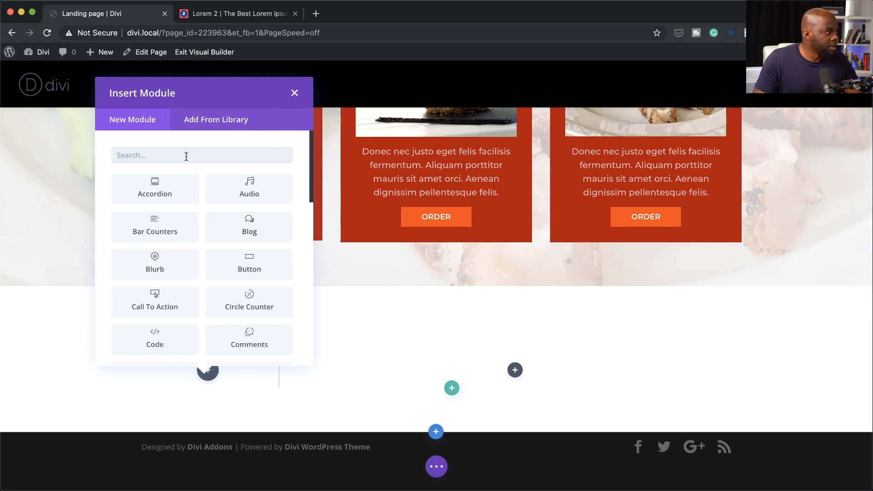
text(image)
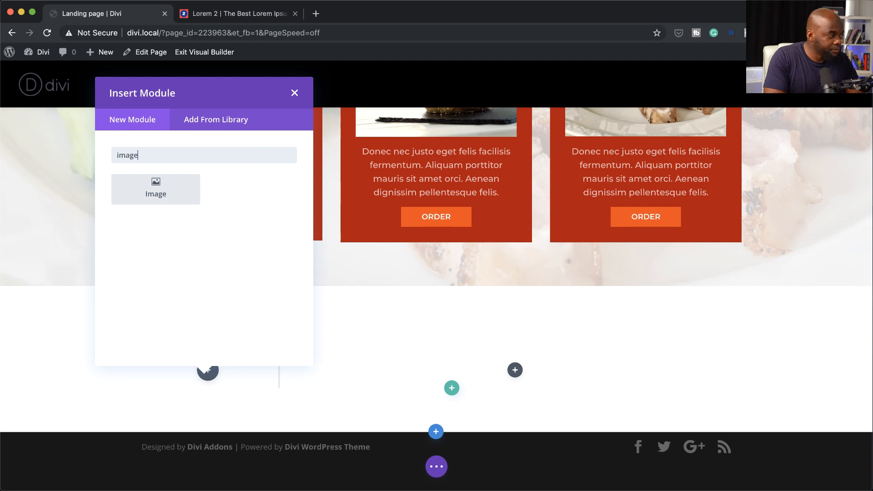
click(136, 191)
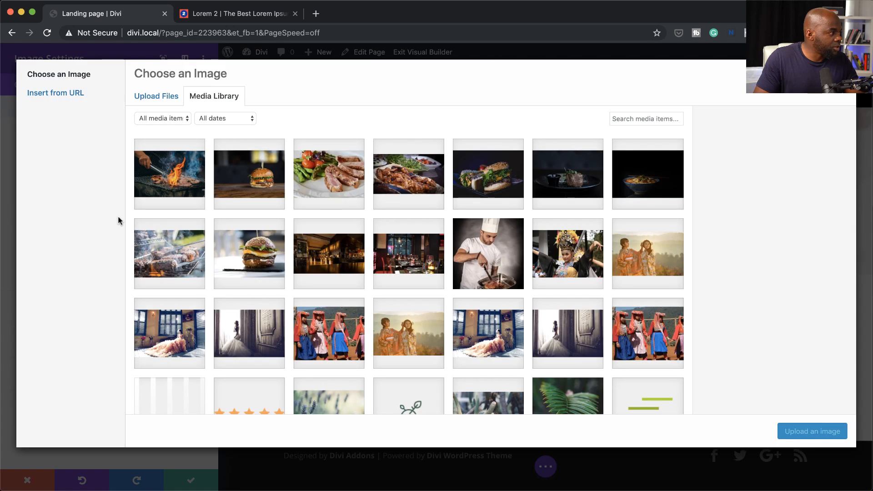
click(487, 260)
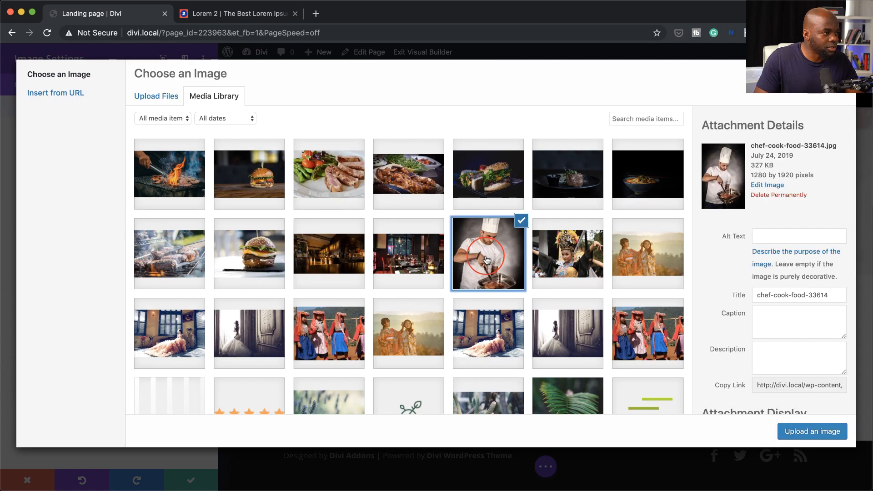
click(814, 430)
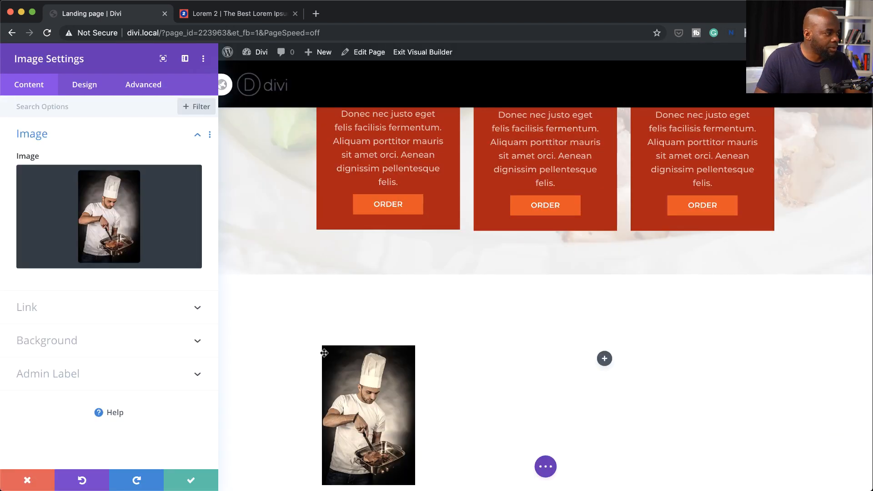
click(195, 481)
- Add a Text module to the wide column beside the chef image
scroll(320, 415, down, 3)
click(516, 205)
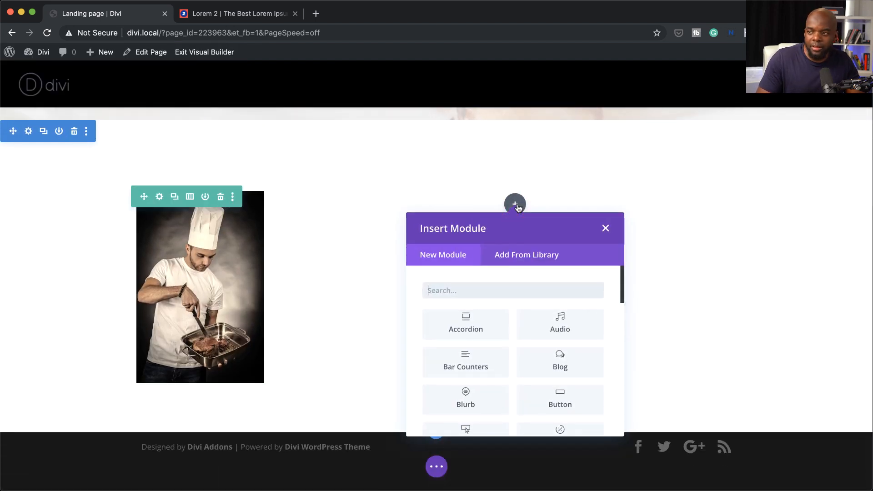
click(467, 292)
click(461, 310)
click(473, 323)
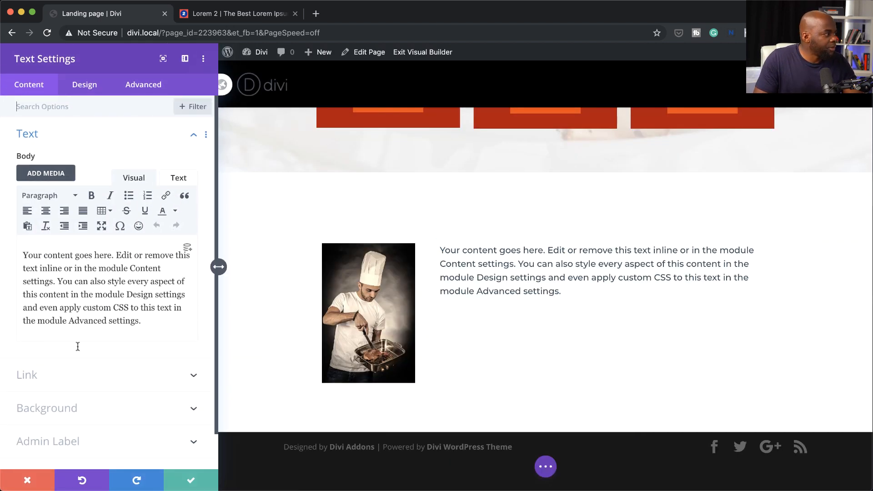
- Replace the Text module's placeholder body with the "Morbi in sem quis dui placerat ornare" paragraph from the Lorem 2 page
click(241, 13)
click(448, 285)
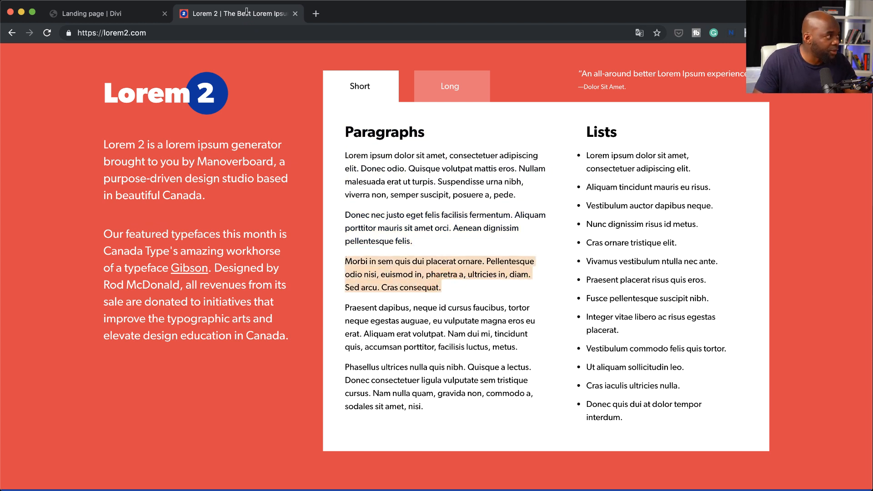
click(141, 18)
click(146, 321)
drag(119, 308, 31, 251)
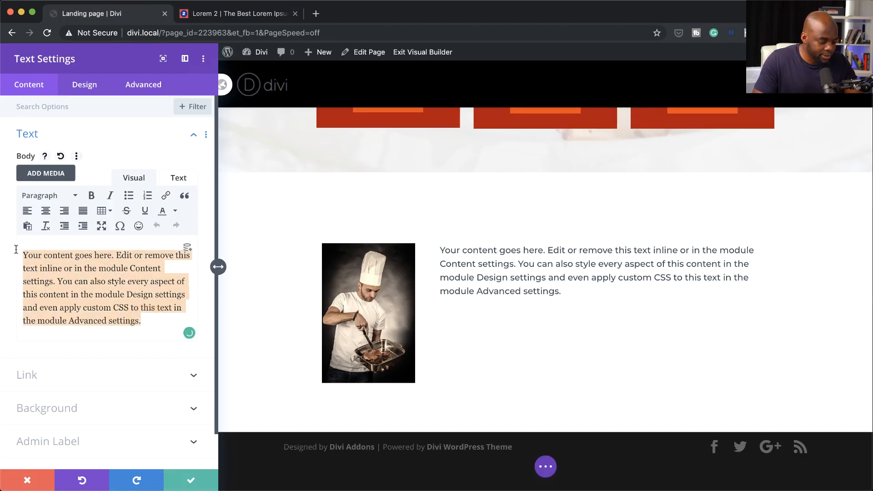
text(Morbi in sem quis dui placerat ornare. Pellentesque odio nisi, euismod in, pharetra a, ultricies in, diam. Sed arcu. Cras consequat.)
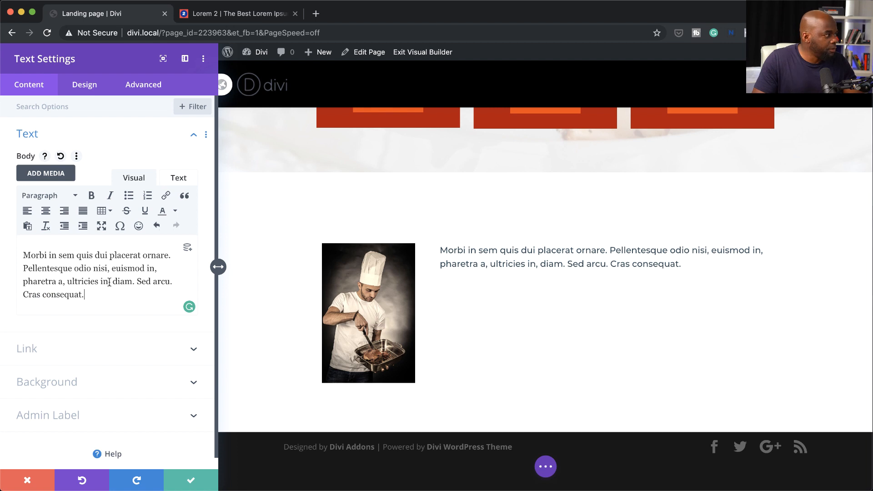
- Set the font weight of the "Morbi in sem quis" text beside the chef image to Bold
click(85, 85)
click(53, 133)
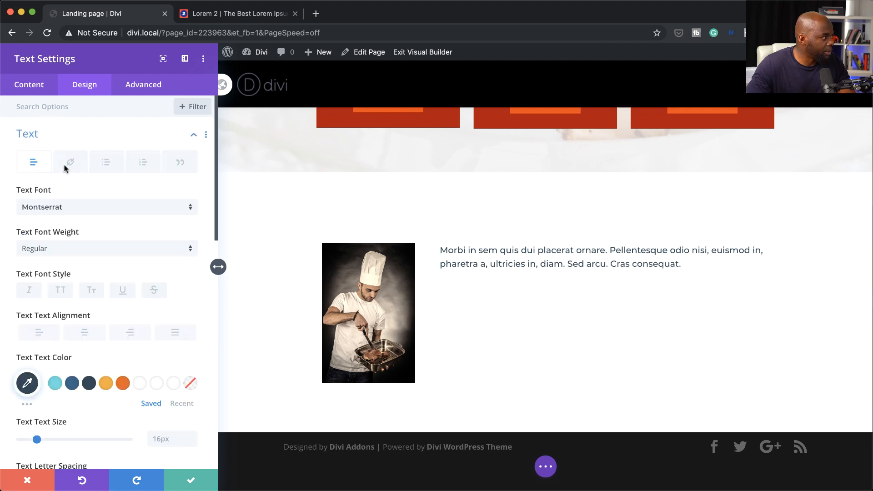
scroll(109, 273, down, 1)
click(114, 237)
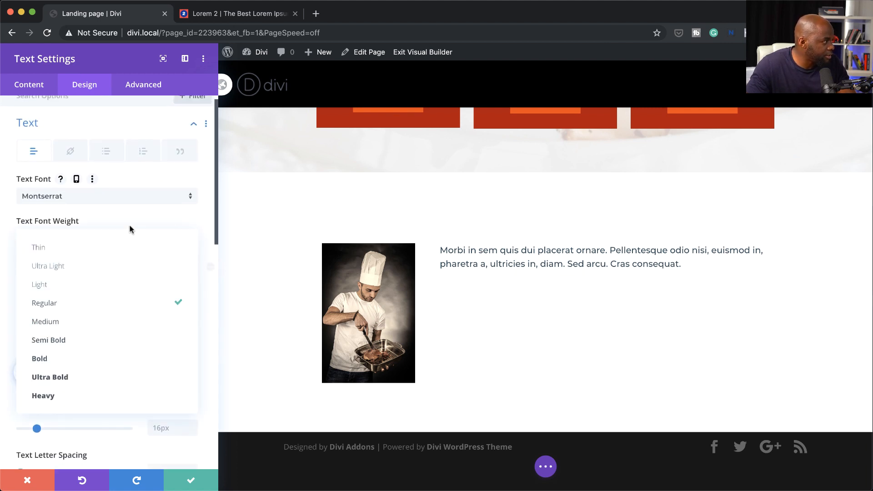
click(92, 359)
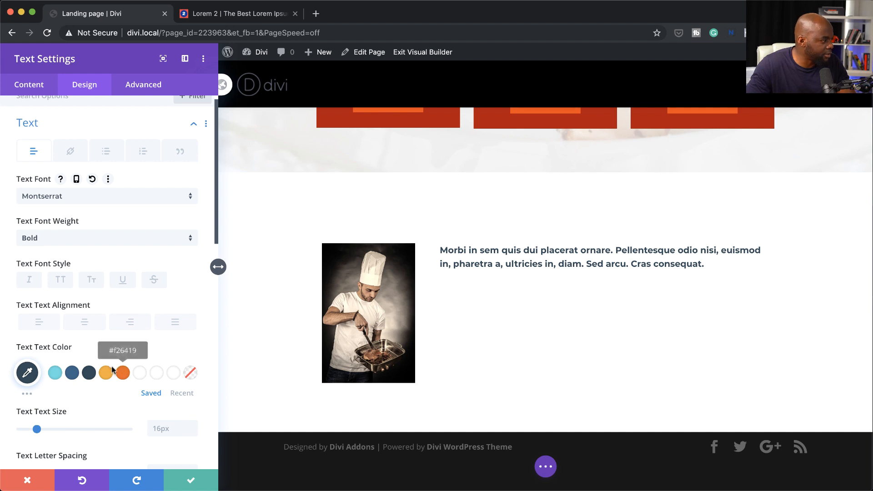
- Pick the dark brown #752b00 as the text color of the paragraph beside the chef image
click(27, 373)
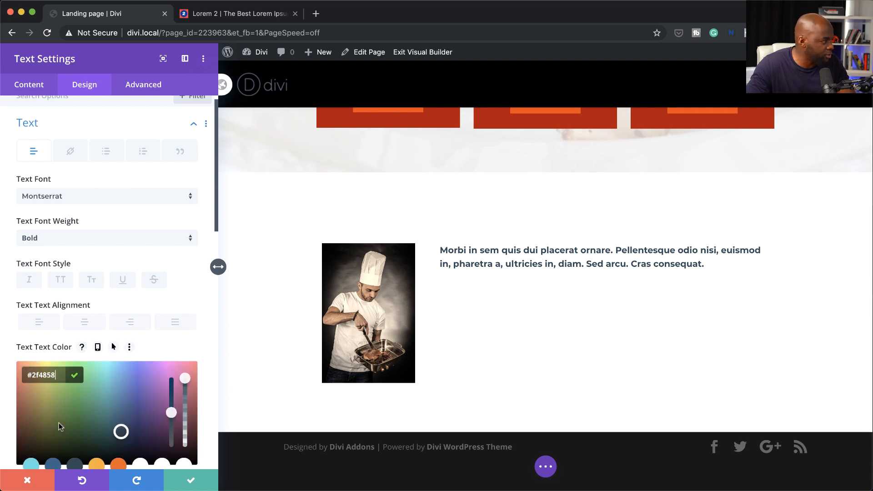
scroll(54, 409, down, 4)
click(93, 375)
mouse_move(40, 330)
mouse_down()
mouse_move(26, 341)
mouse_move(29, 324)
mouse_up()
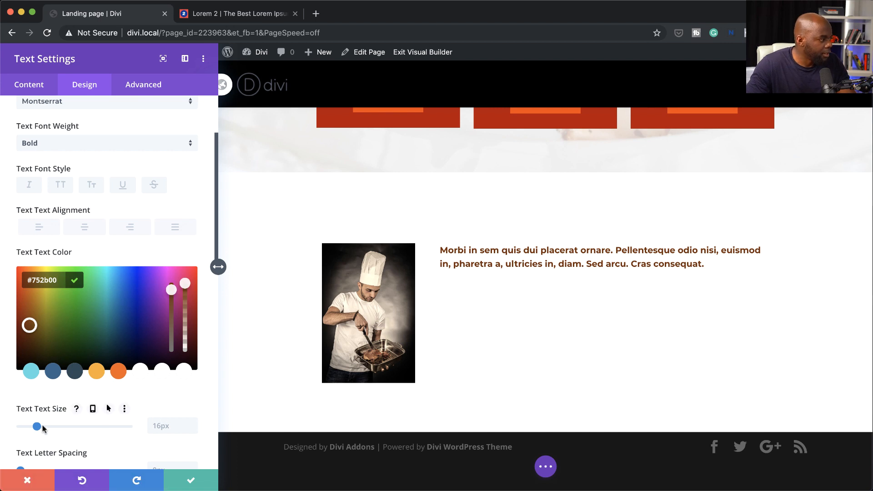
- Set the chef paragraph's text size to 30px and line height to 1.2em, and save the module
drag(37, 426, 52, 427)
scroll(109, 434, down, 6)
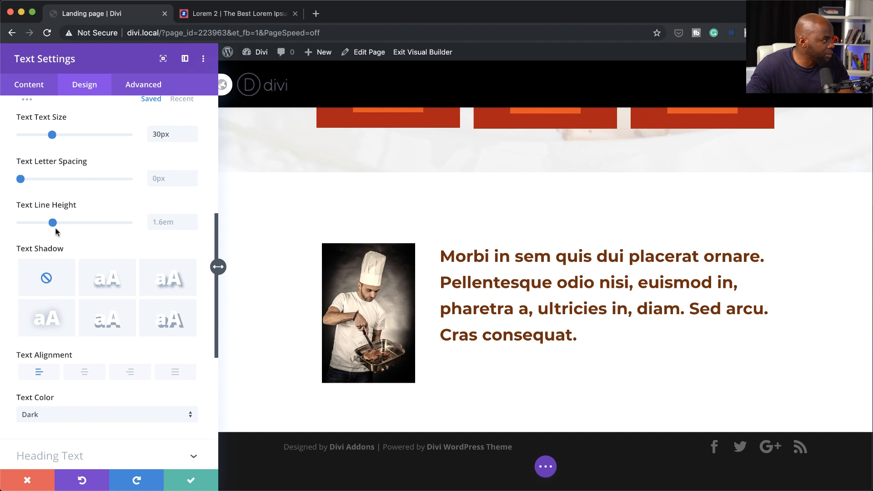
drag(53, 223, 44, 228)
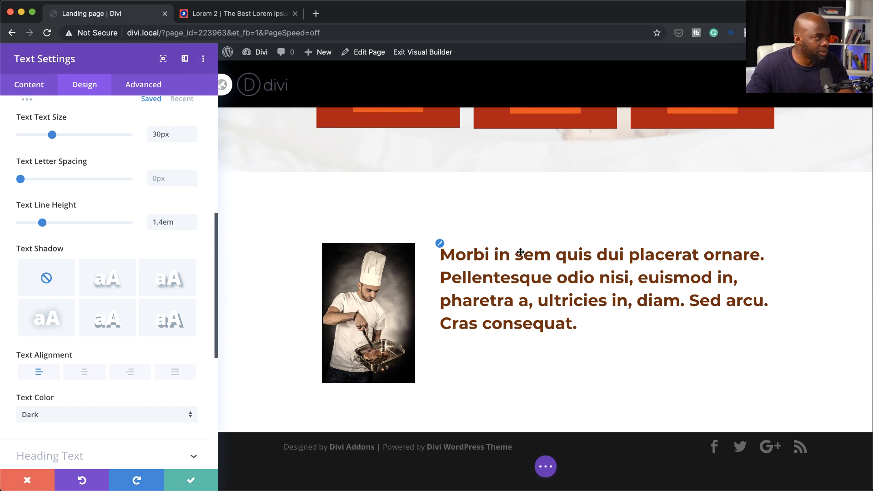
drag(42, 222, 33, 225)
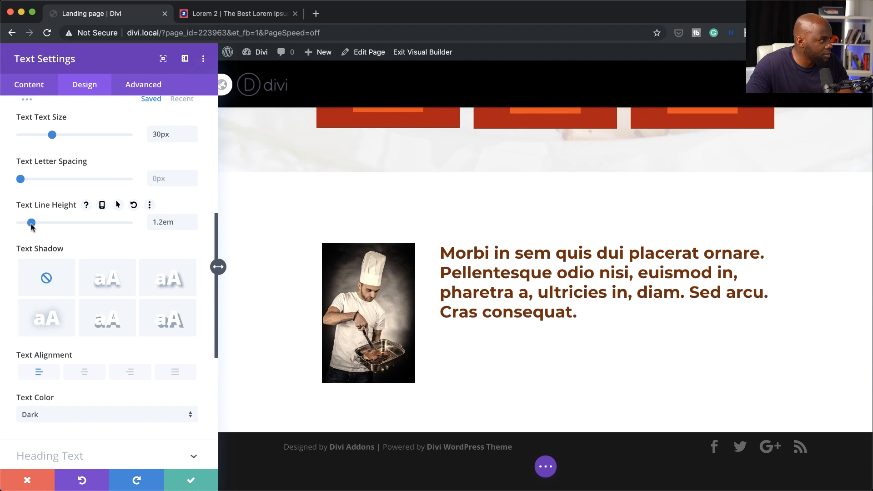
click(190, 481)
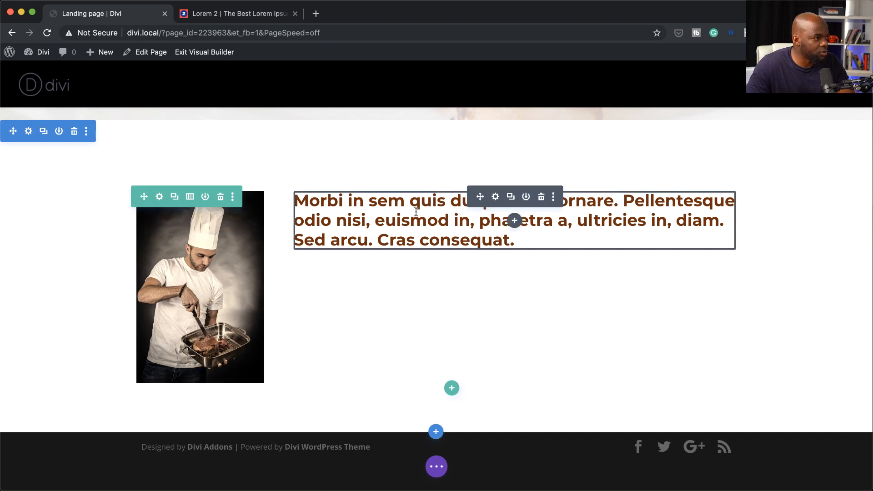
- Remove the bottom padding of the chef section so its row meets the footer
scroll(520, 331, up, 3)
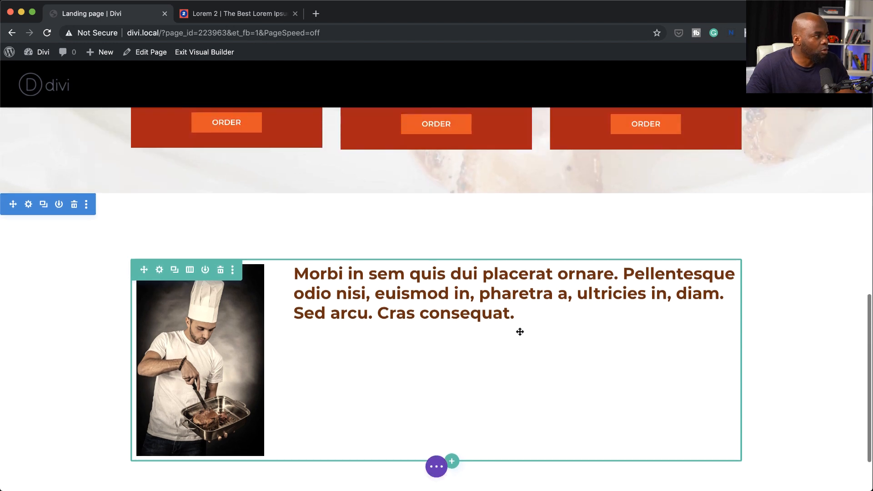
scroll(519, 331, down, 3)
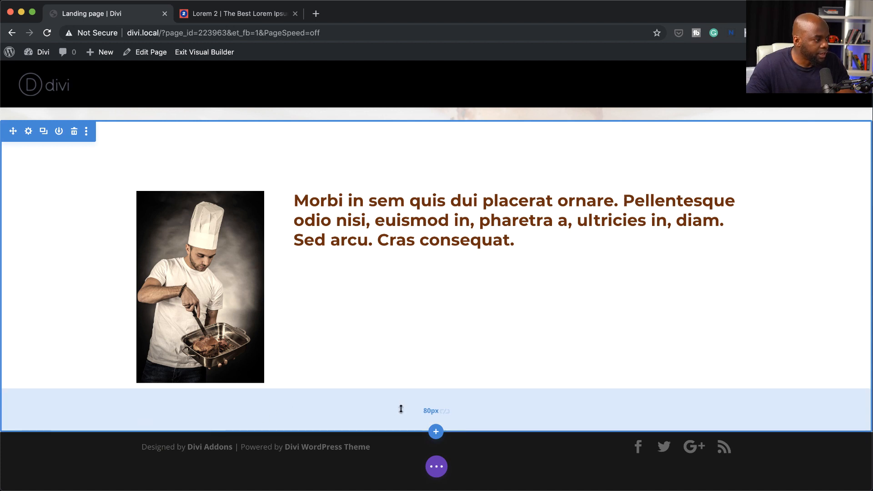
drag(393, 419, 393, 367)
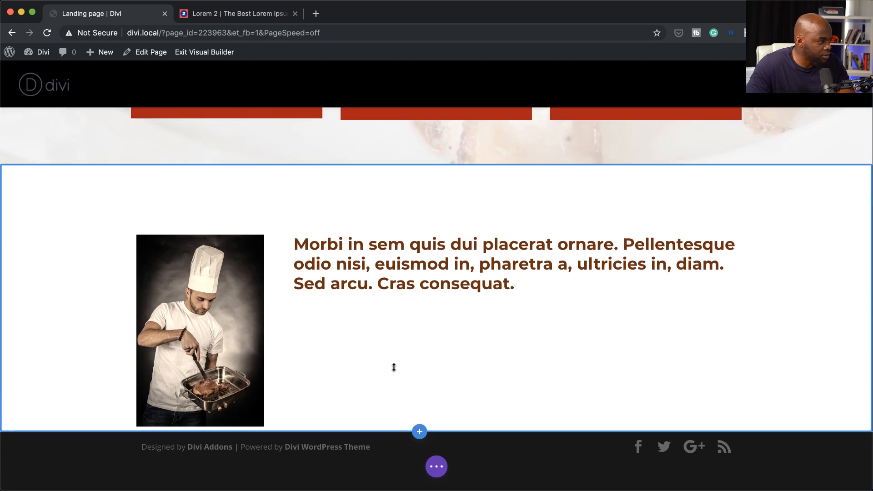
- Turn off the space below the chef image, force it to full width, and save the Image module
click(181, 263)
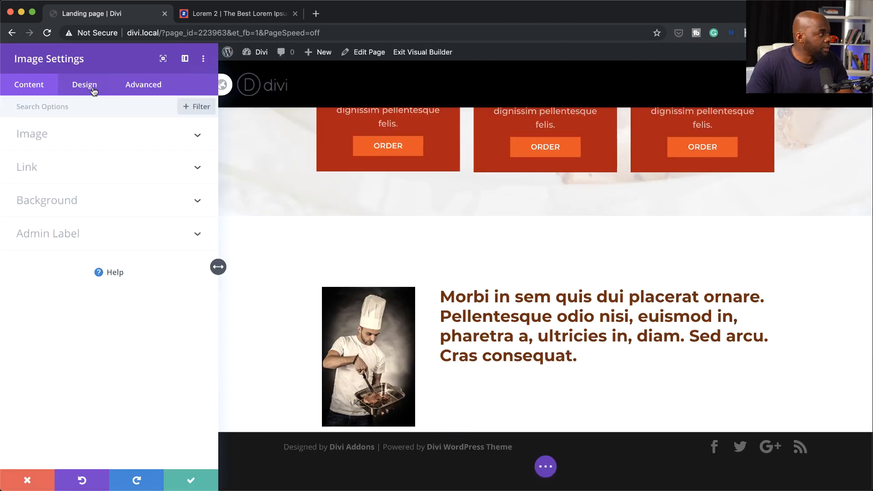
click(93, 88)
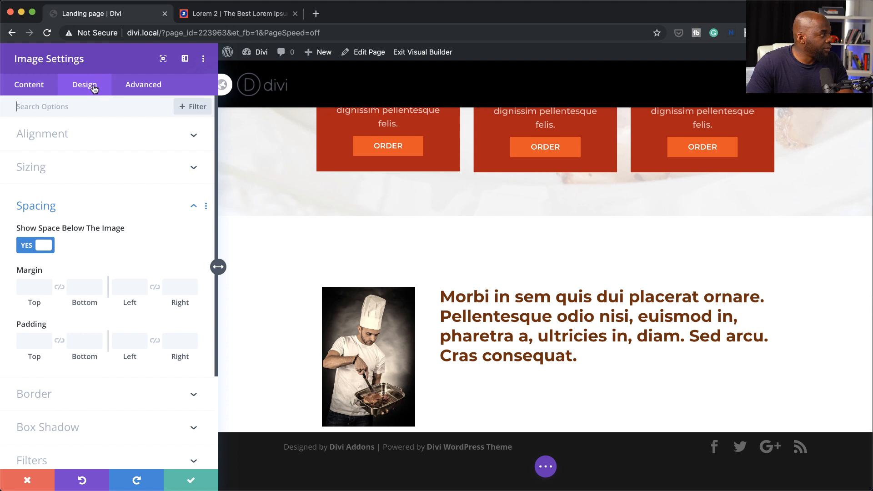
click(63, 208)
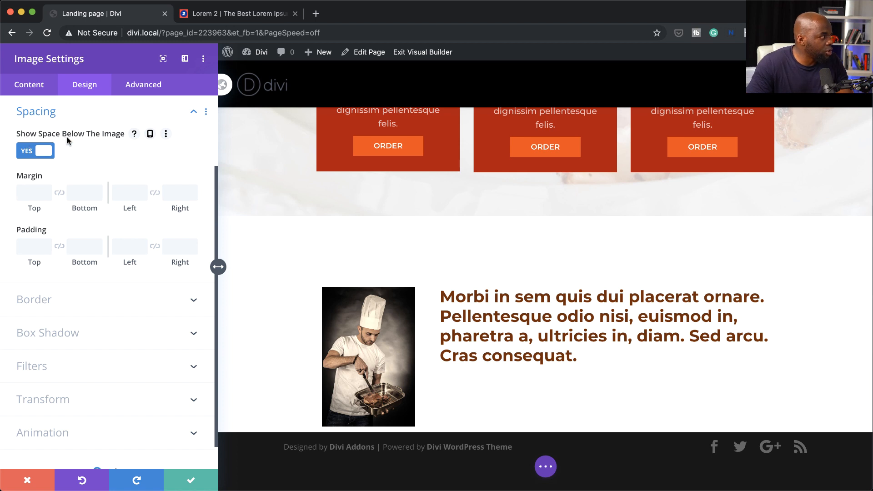
click(29, 152)
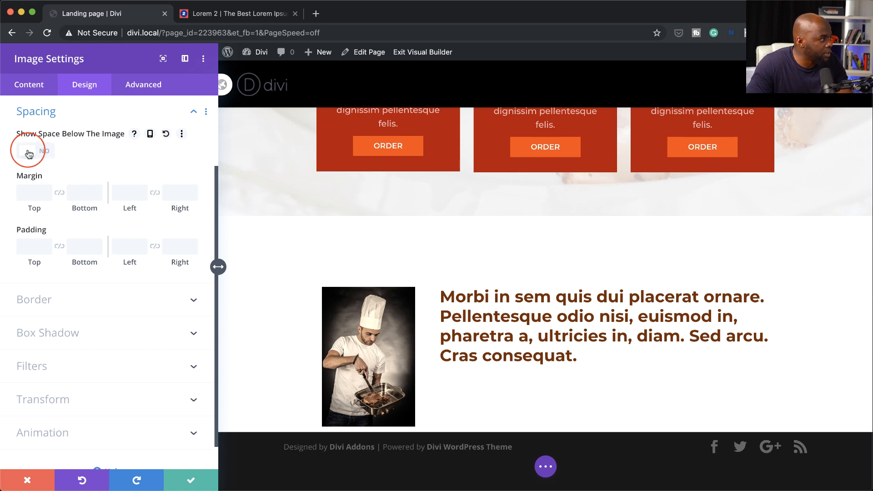
scroll(84, 151, up, 4)
click(84, 167)
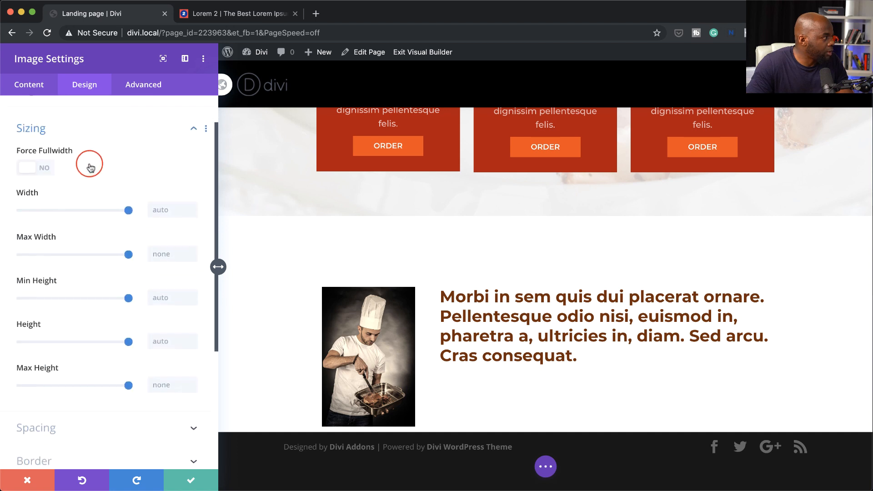
click(48, 155)
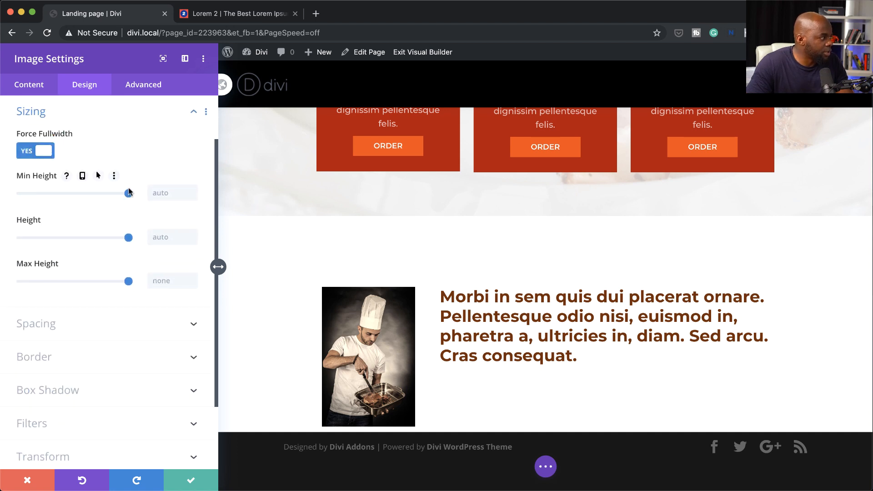
click(192, 482)
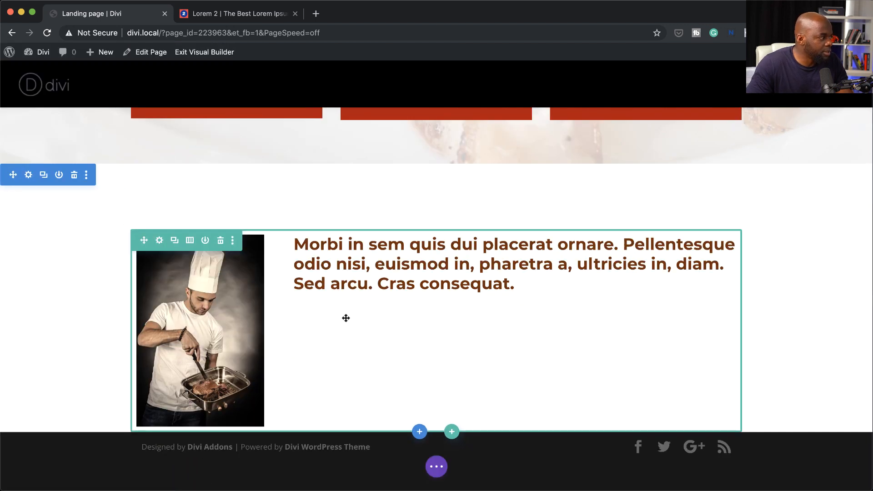
- Set the chef row's top and bottom margins and its bottom padding to 0px
click(160, 239)
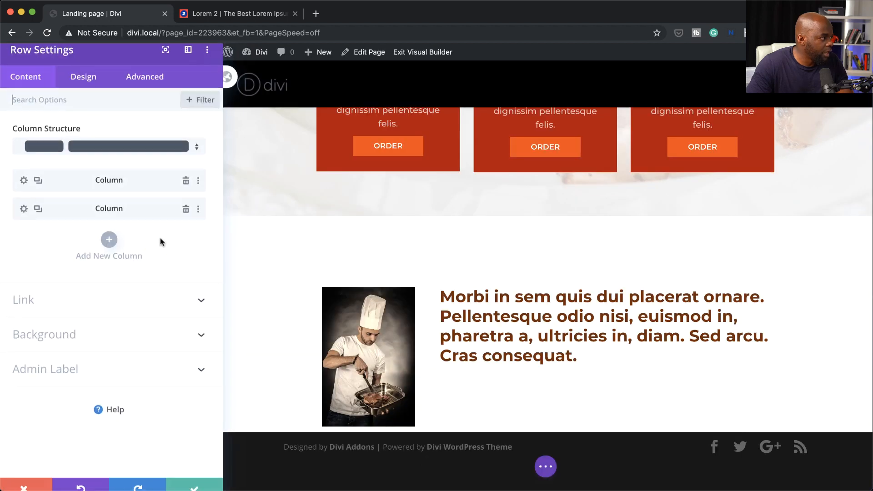
click(91, 88)
click(57, 169)
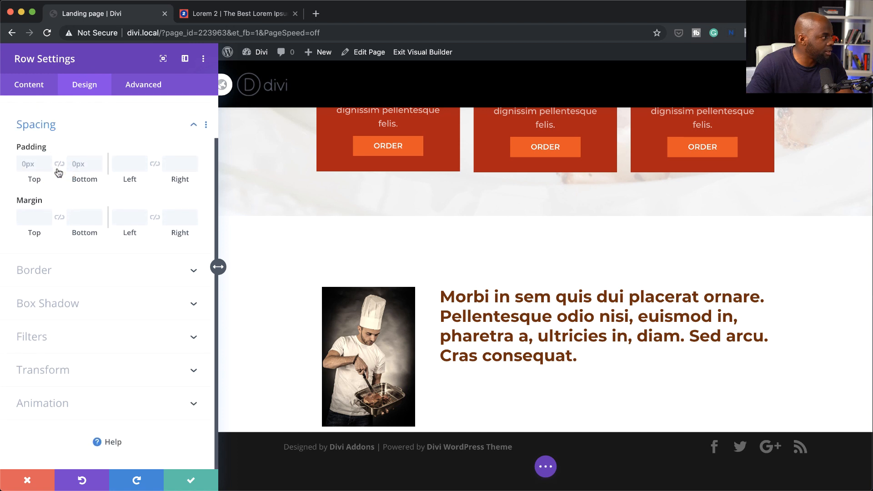
click(25, 216)
click(25, 216)
text(0)
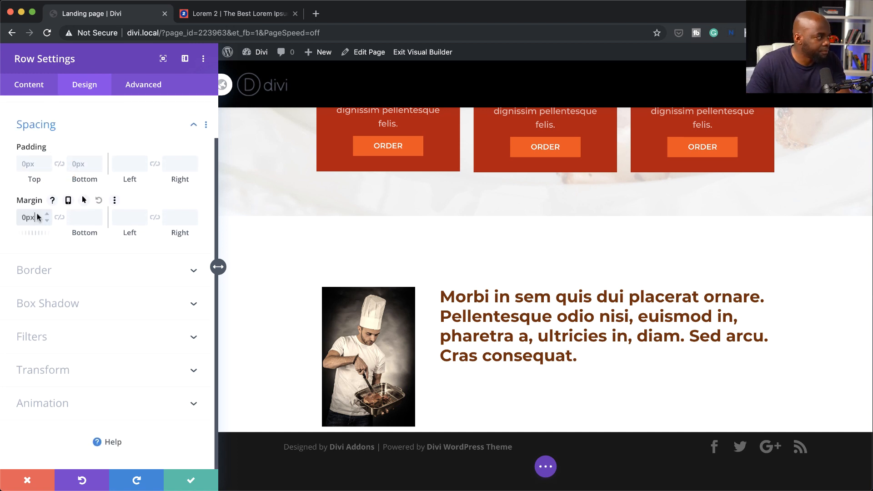
click(82, 164)
text(0)
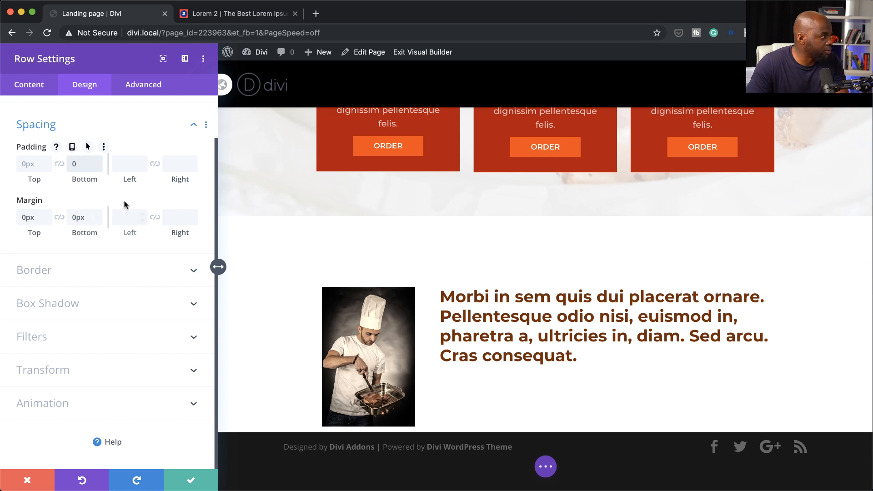
- Unlink the top and bottom padding of the chef image's column, set the bottom padding to 0px, and save the column and row
click(29, 85)
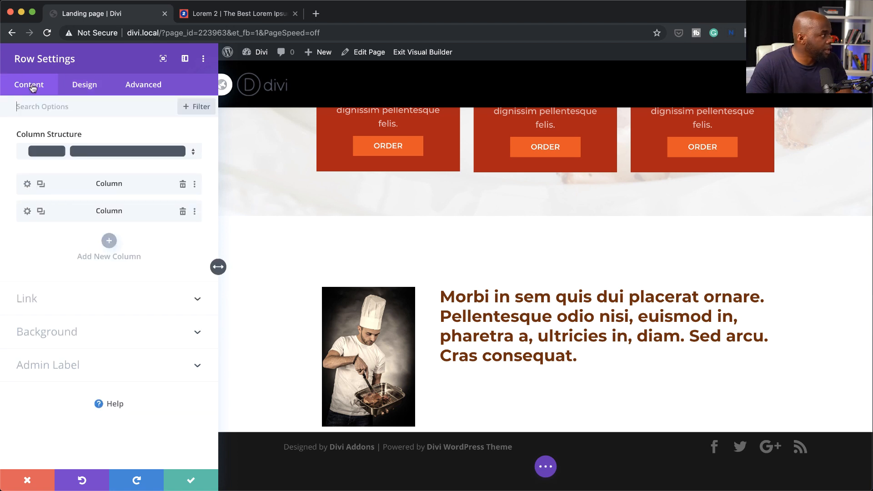
click(27, 184)
click(86, 83)
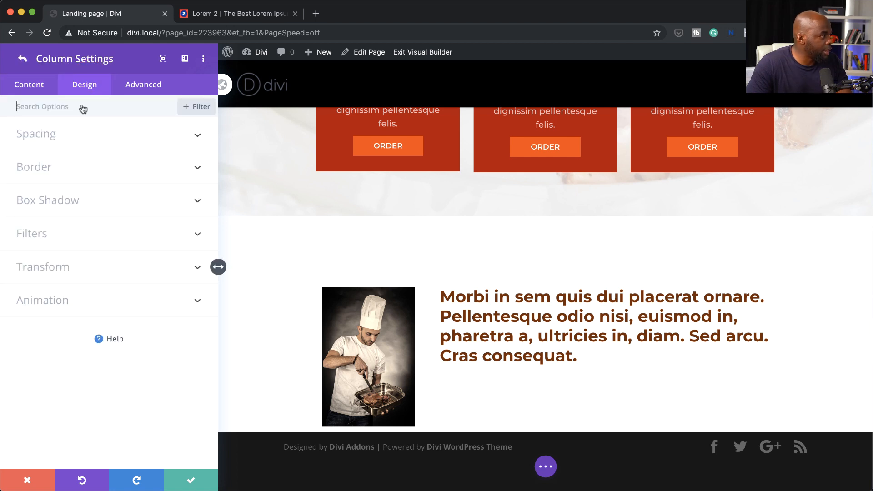
click(58, 137)
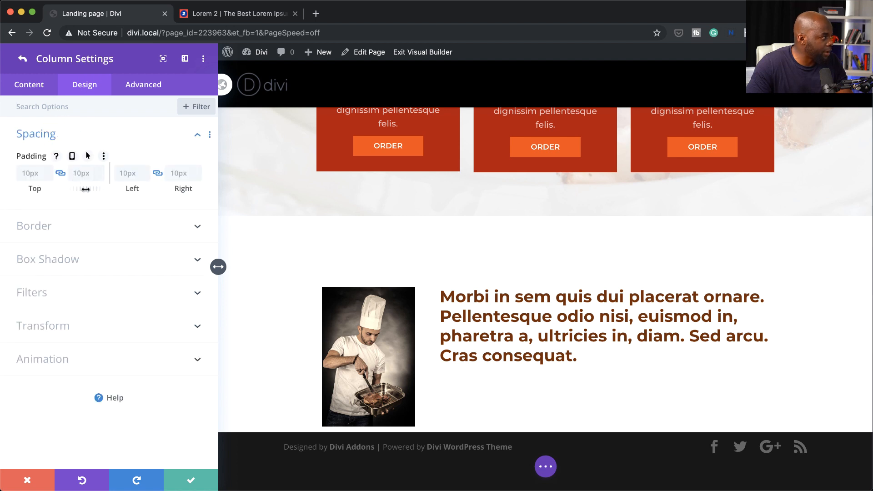
click(61, 176)
click(81, 173)
text(0px)
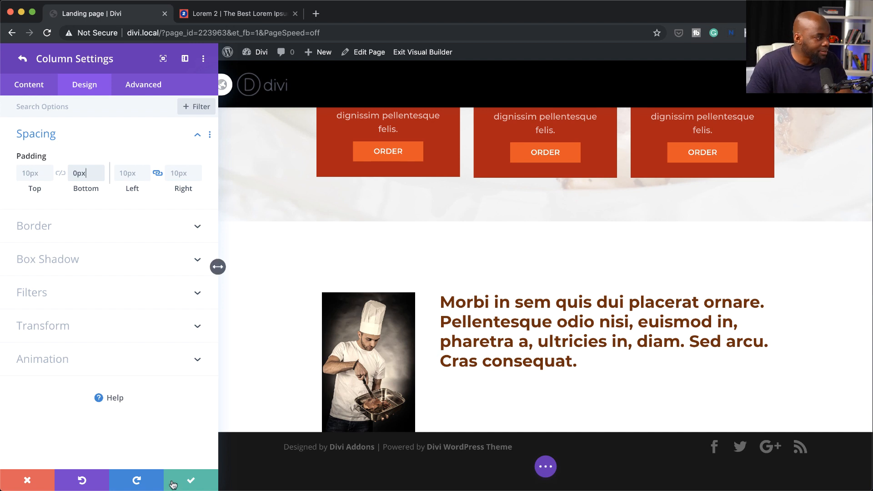
click(191, 481)
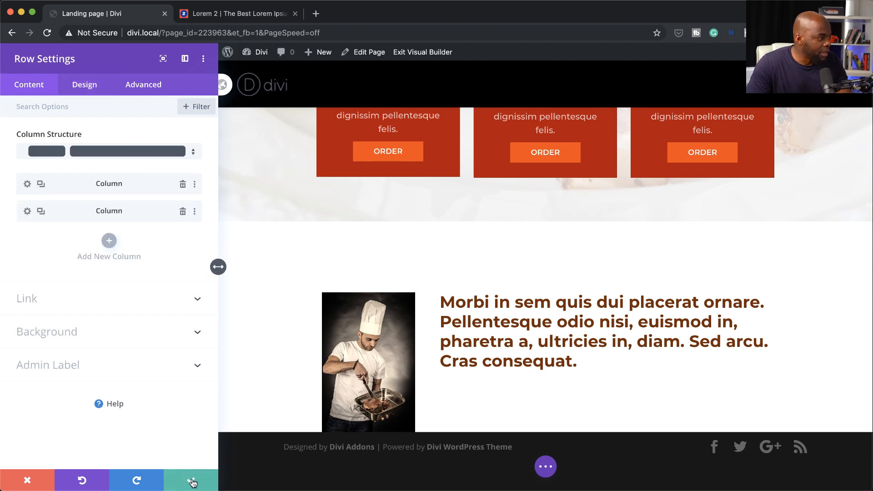
click(193, 481)
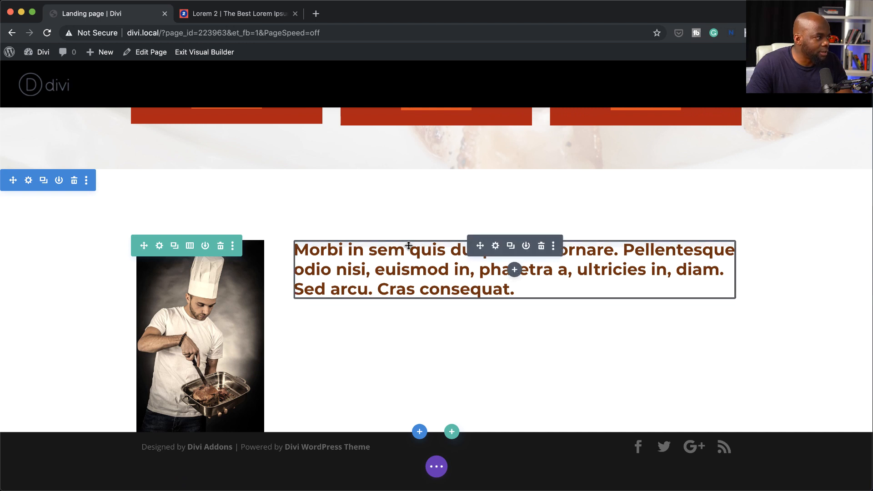
- Move the chef paragraph down to the lower part of its column and set its letter spacing to -1px
drag(409, 234, 418, 301)
mouse_move(412, 308)
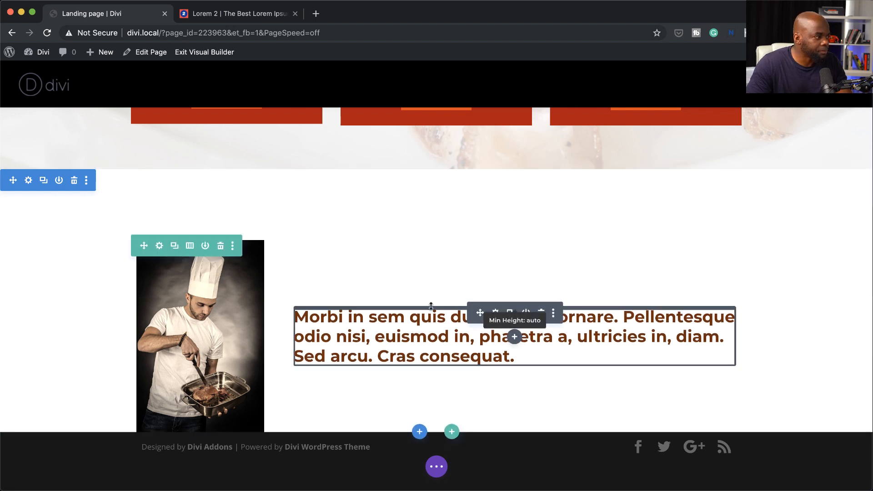
click(495, 313)
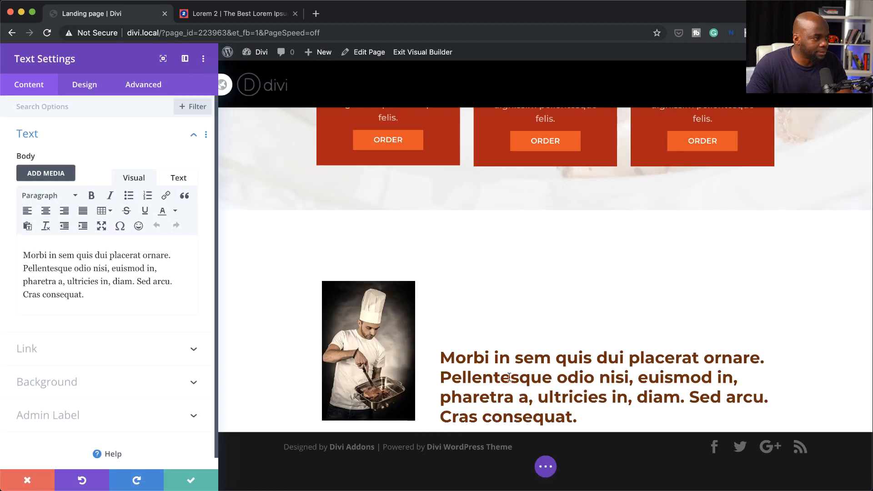
click(82, 87)
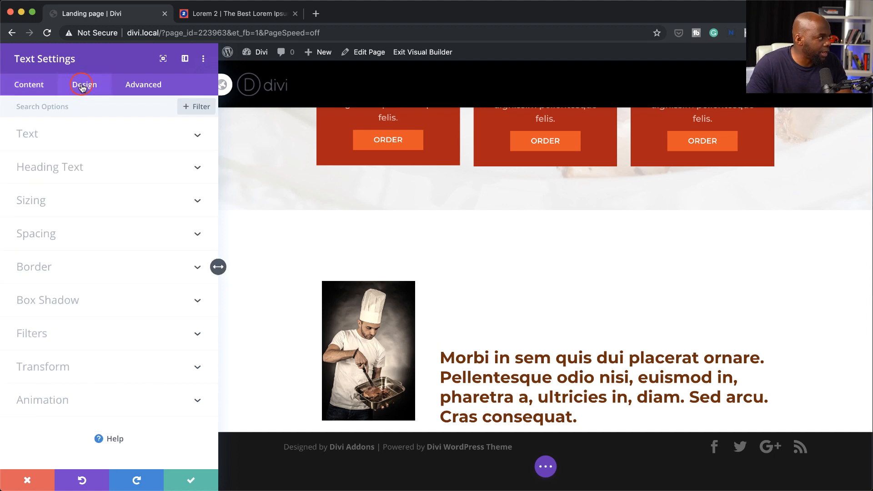
click(56, 137)
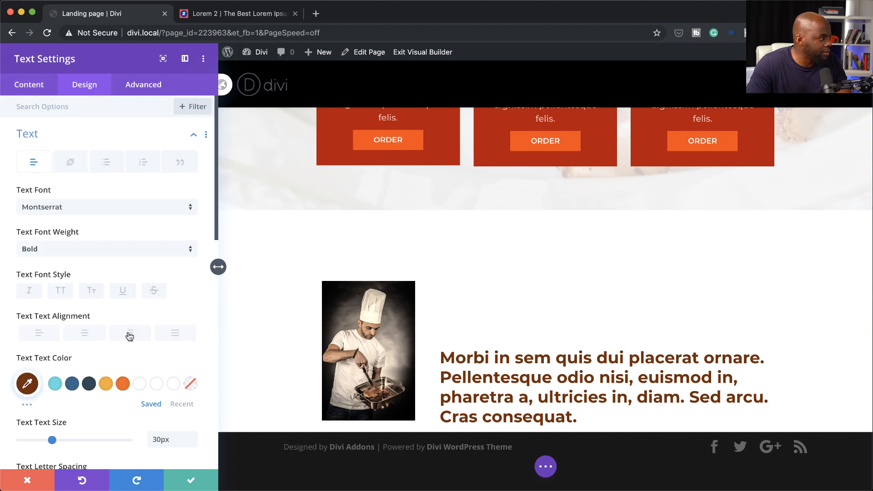
scroll(129, 335, down, 3)
scroll(129, 335, down, 2)
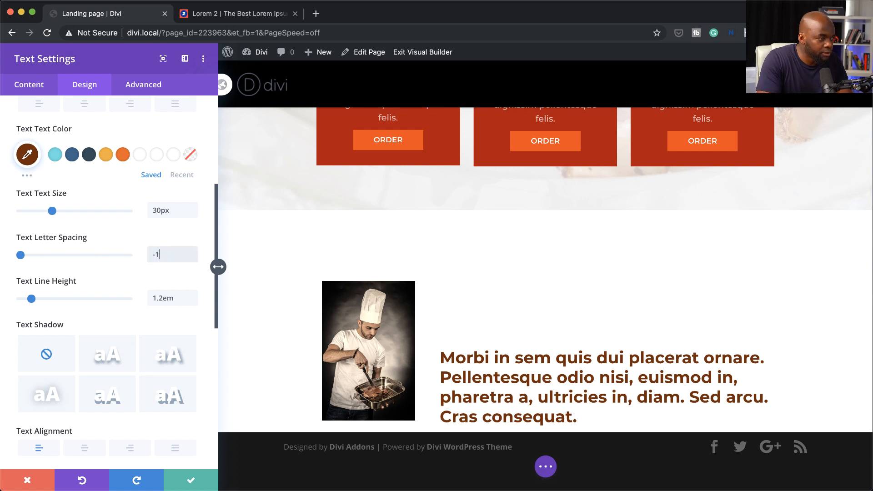
text(px)
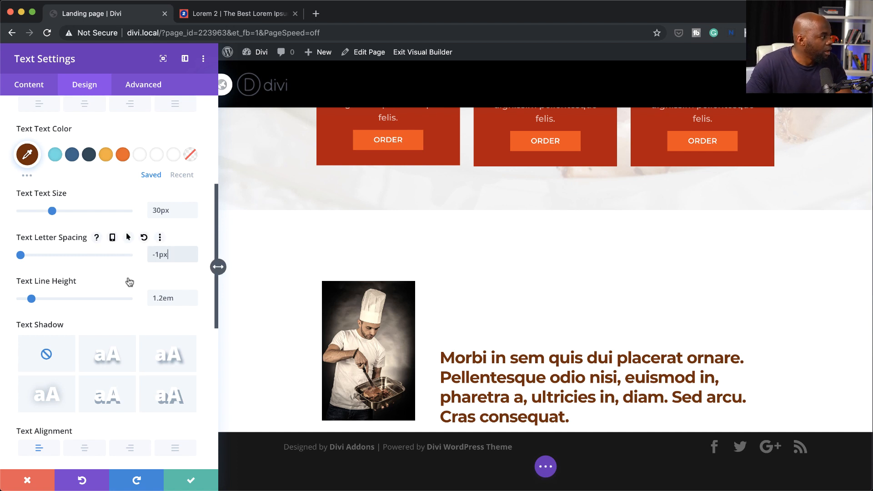
- Save the chef text settings and add a regular section with a row of four equal columns below the chef section
scroll(133, 287, up, 1)
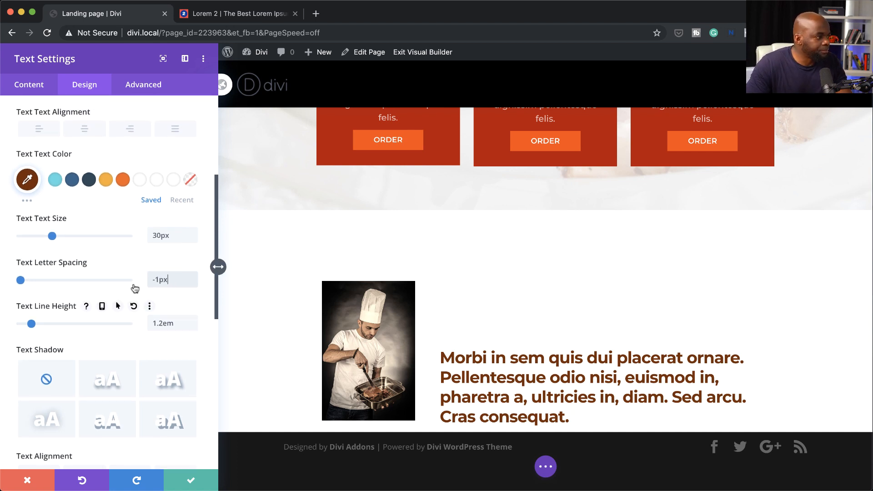
click(193, 480)
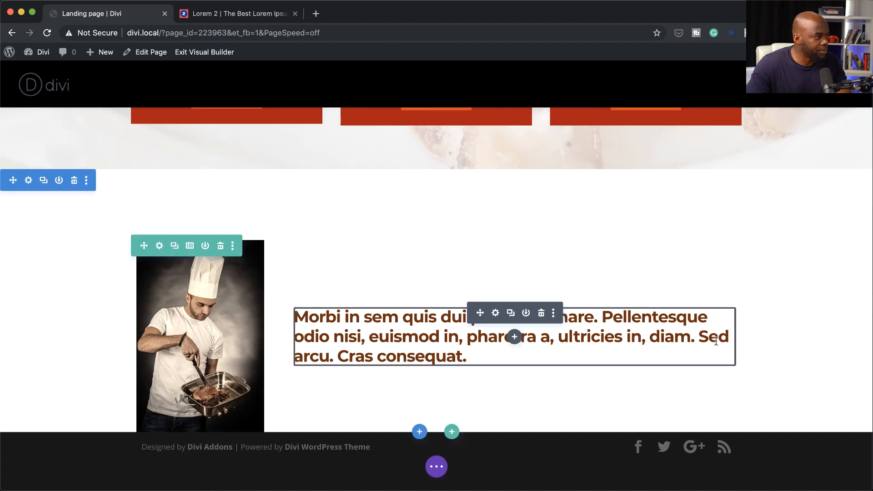
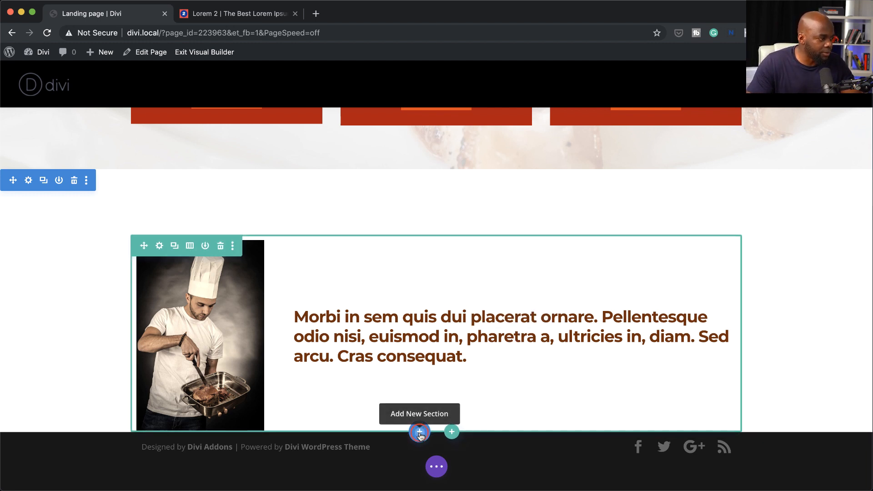
click(419, 432)
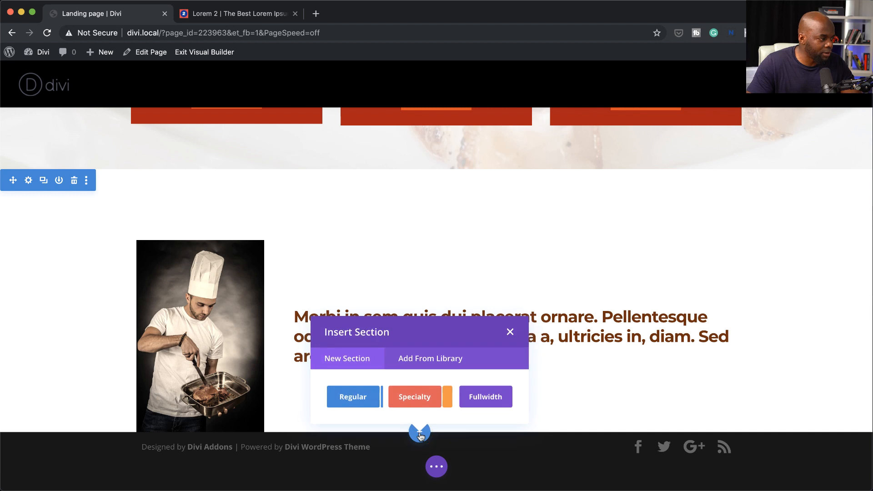
click(359, 397)
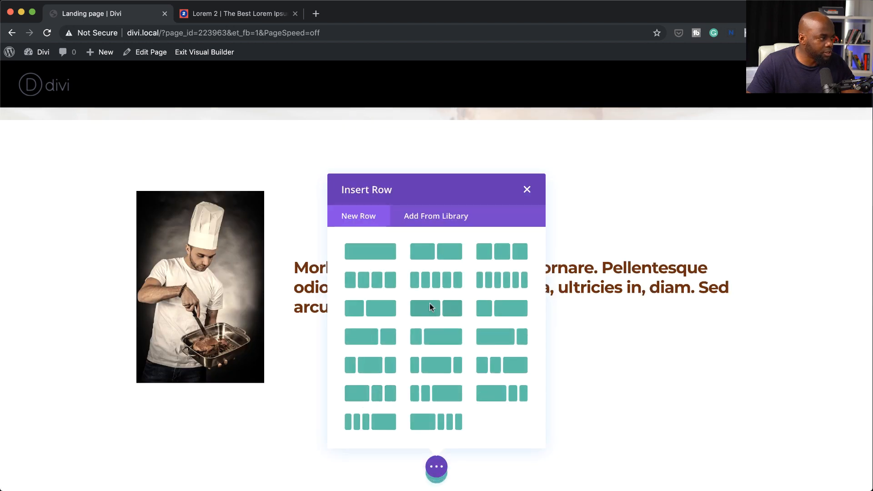
click(379, 286)
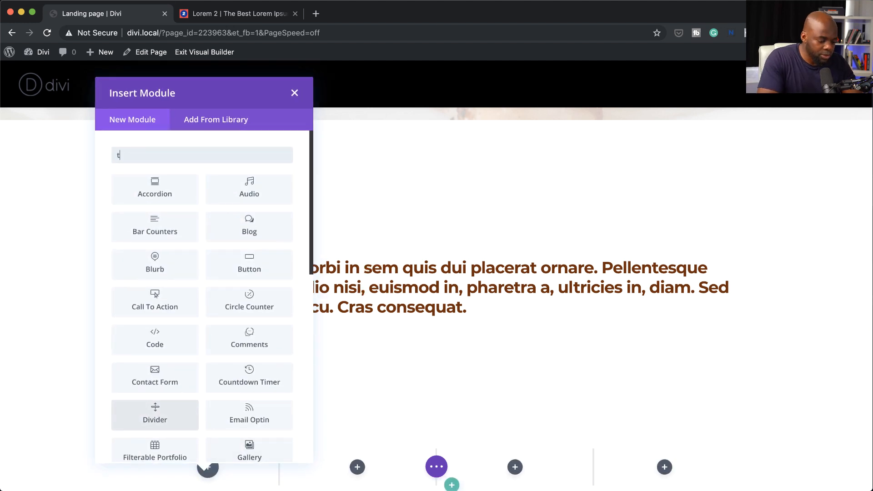
- Insert a Testimonial module into the first column of the new row and save it with its default content
text(test)
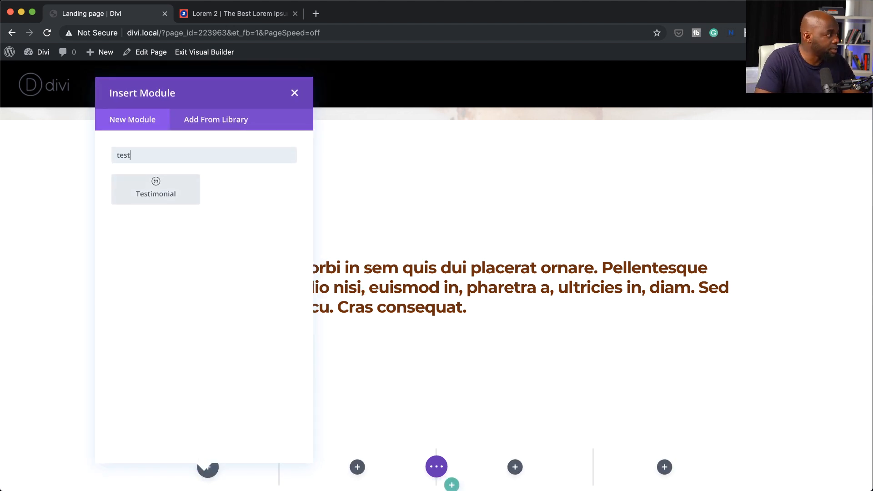
click(175, 187)
scroll(460, 351, up, 5)
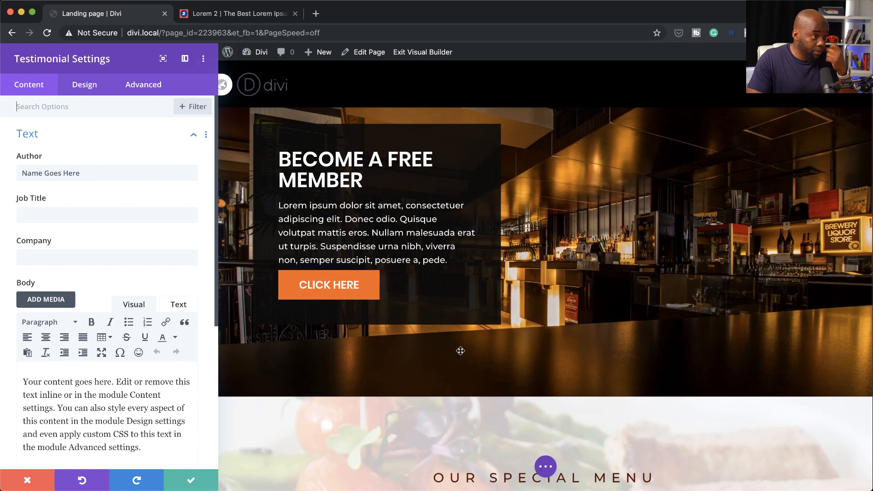
scroll(460, 350, down, 15)
scroll(461, 350, down, 4)
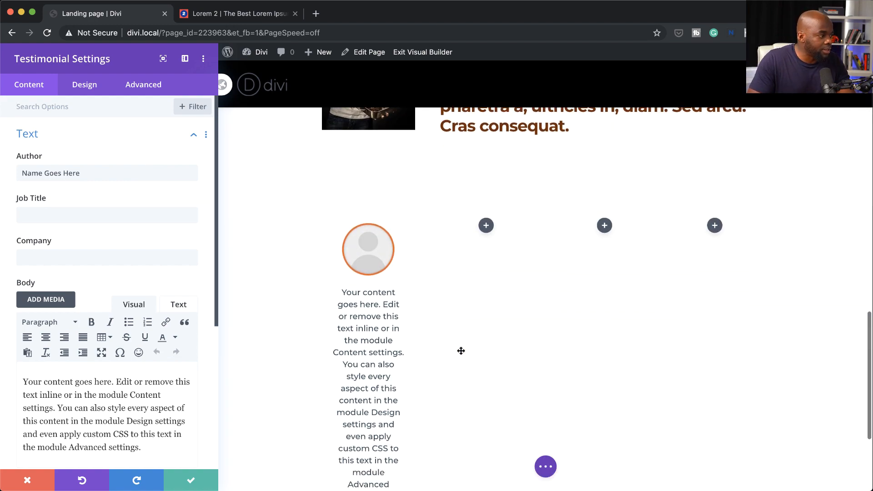
click(193, 481)
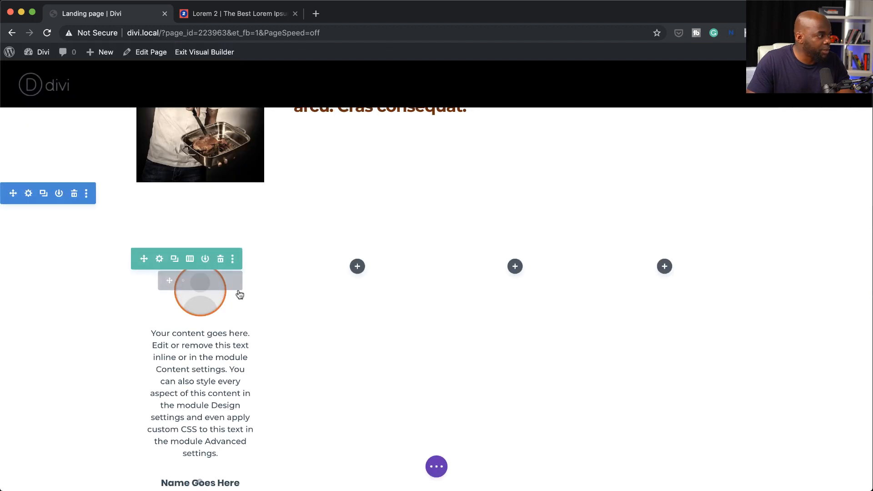
- Give the testimonial section a near-black brown background by darkening the recent color #540f00, and save the section
click(29, 193)
click(48, 170)
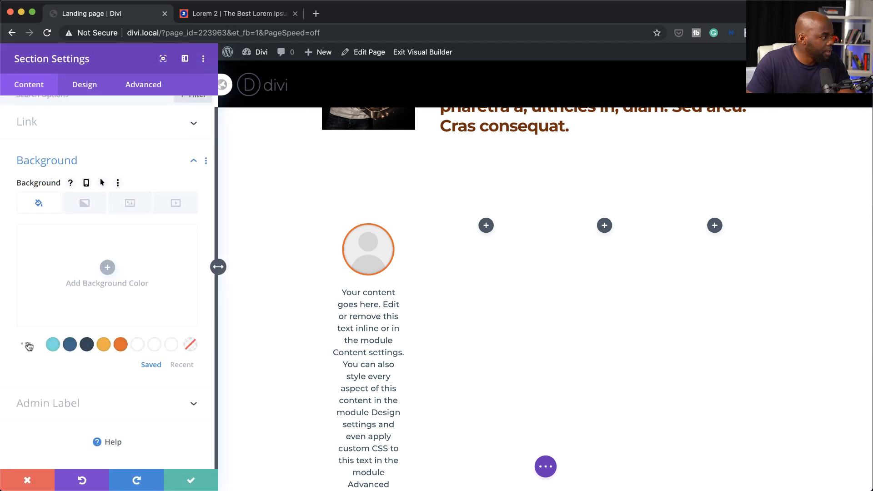
click(181, 366)
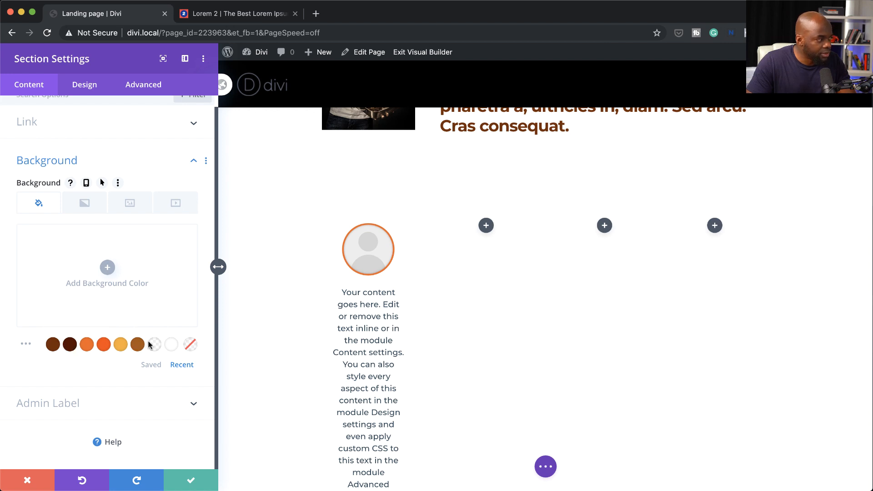
click(70, 345)
click(57, 286)
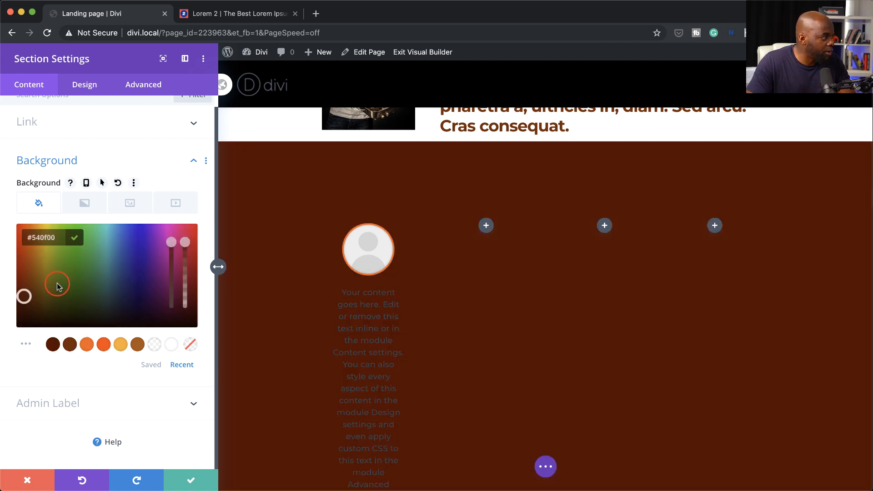
drag(23, 294, 18, 316)
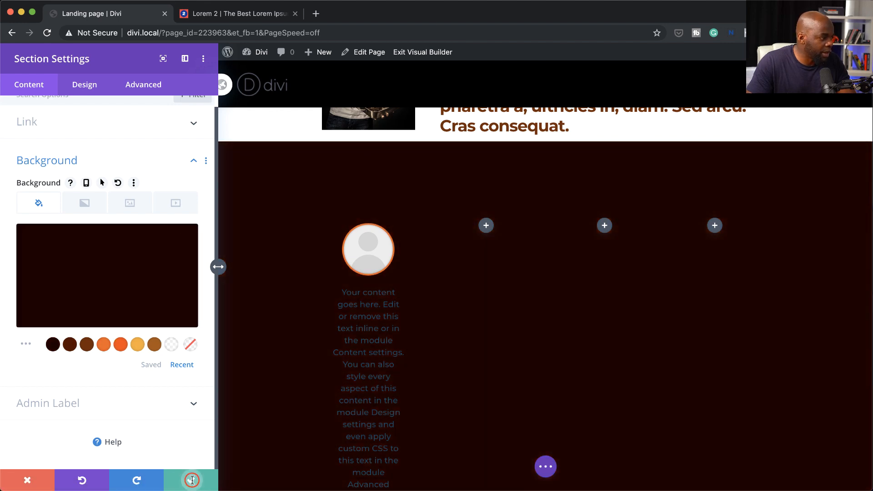
click(192, 481)
scroll(481, 421, up, 5)
scroll(481, 422, down, 3)
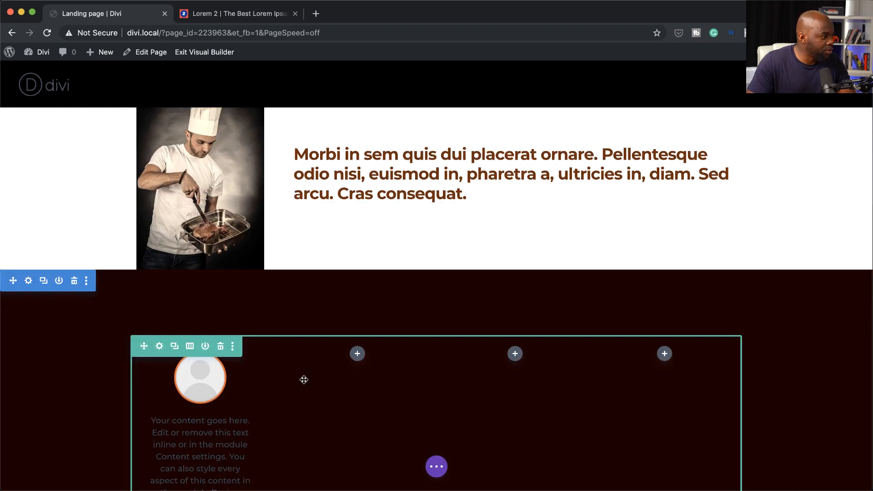
scroll(304, 380, down, 4)
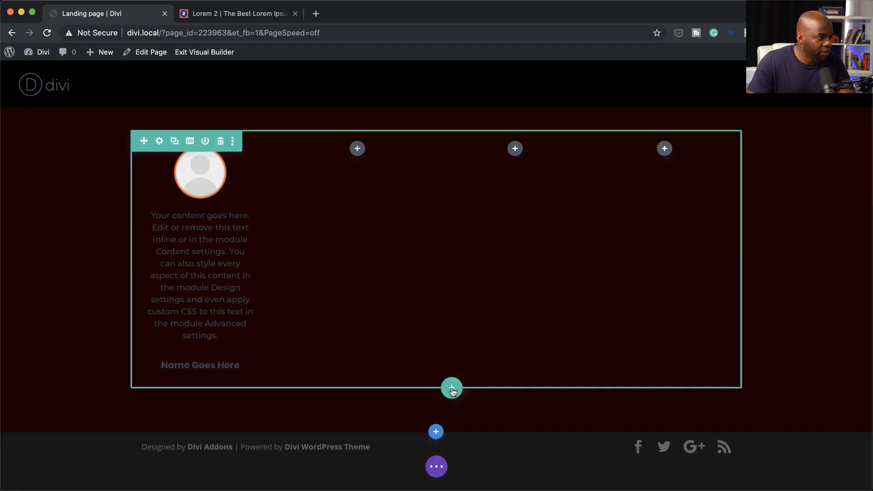
click(452, 389)
click(446, 255)
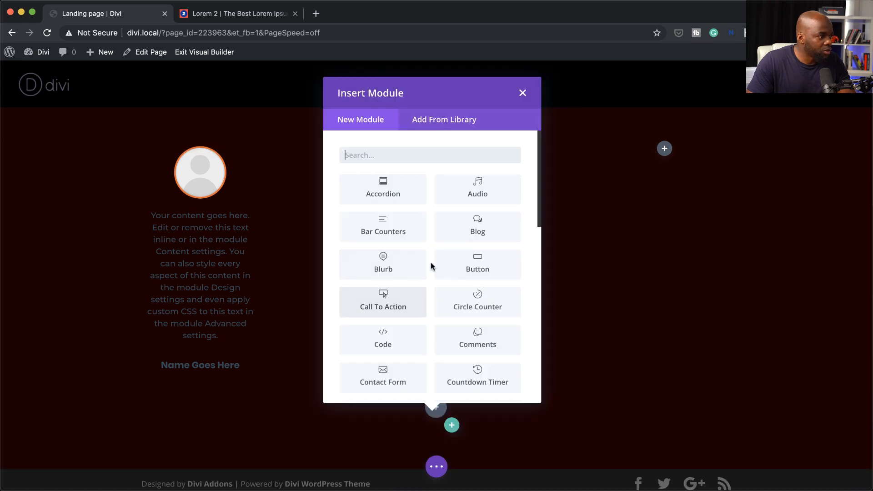
click(523, 94)
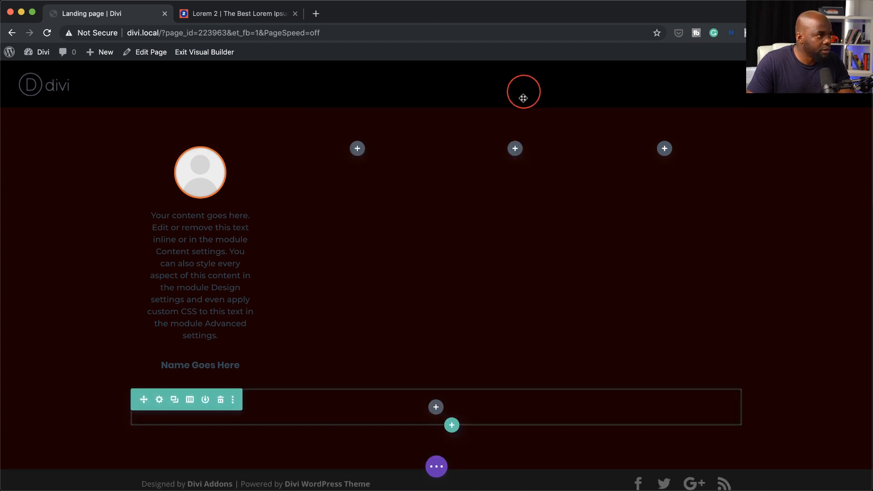
click(221, 400)
- Duplicate the "Our Special Menu" heading row and move the copy above the testimonial row in the dark section
scroll(413, 343, up, 10)
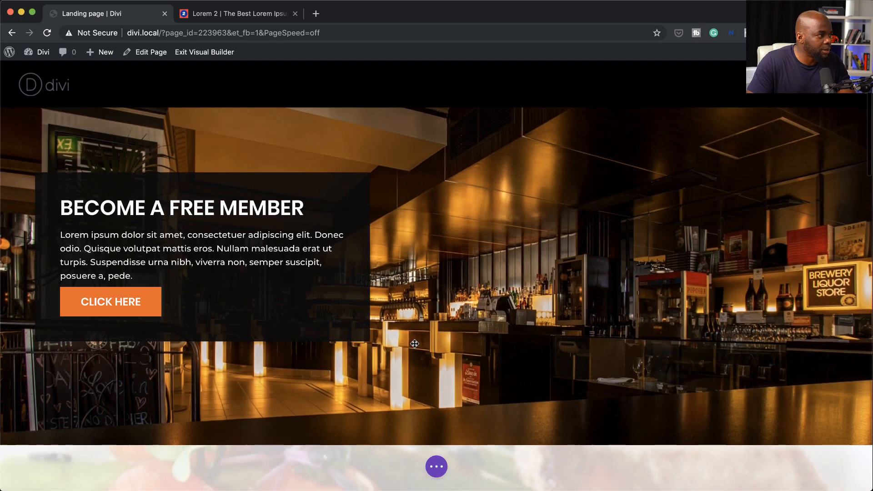
scroll(414, 343, down, 2)
scroll(414, 344, down, 5)
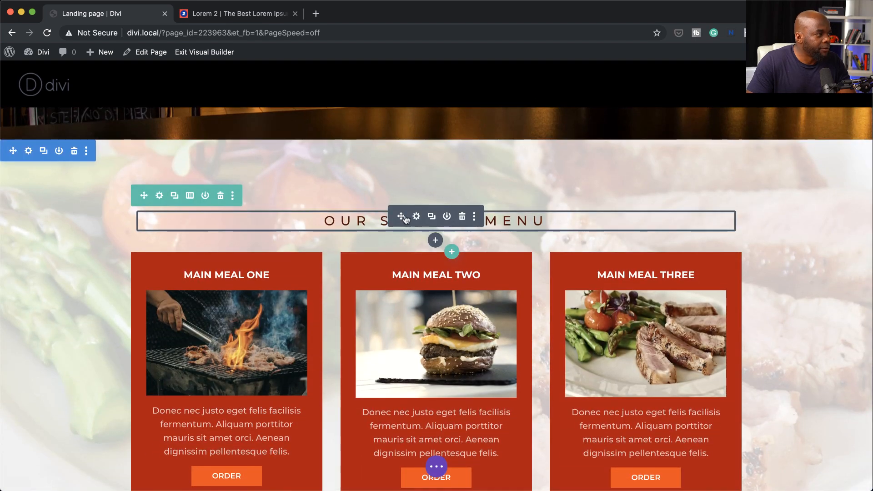
click(175, 197)
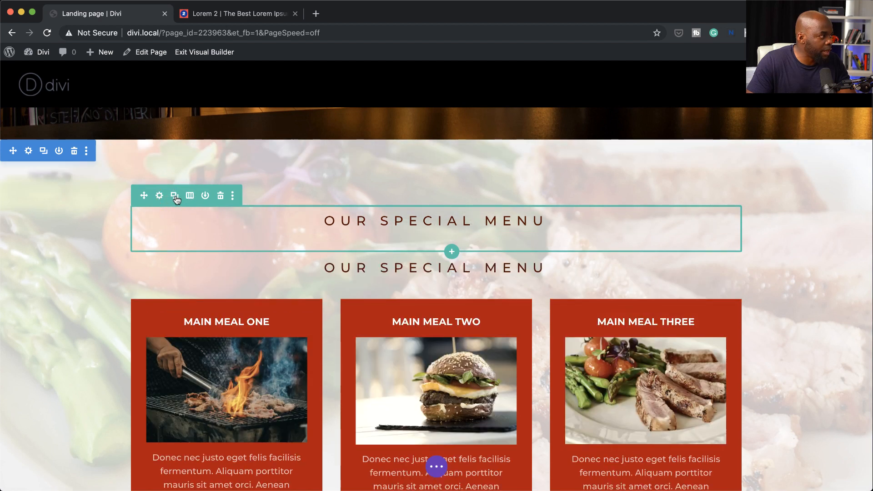
drag(143, 195, 253, 403)
scroll(213, 353, down, 3)
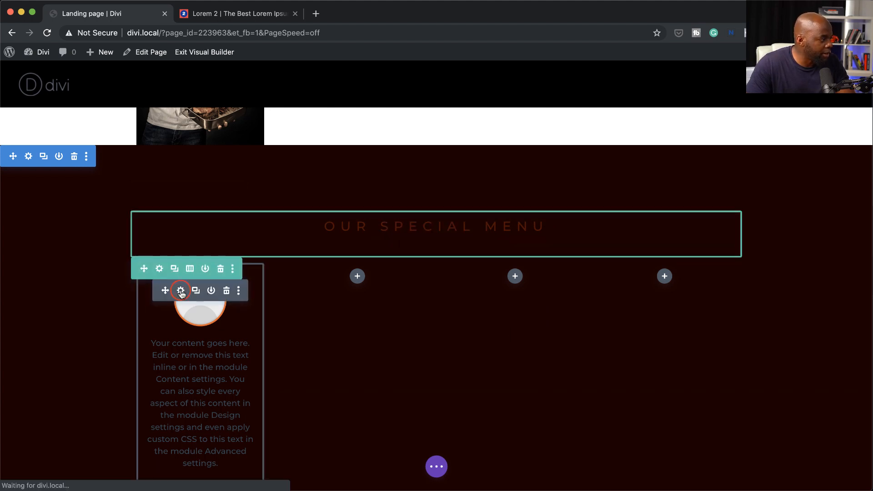
- Set the testimonial's image to adult-bowl-brunette-1153371.jpg from the media library
click(181, 291)
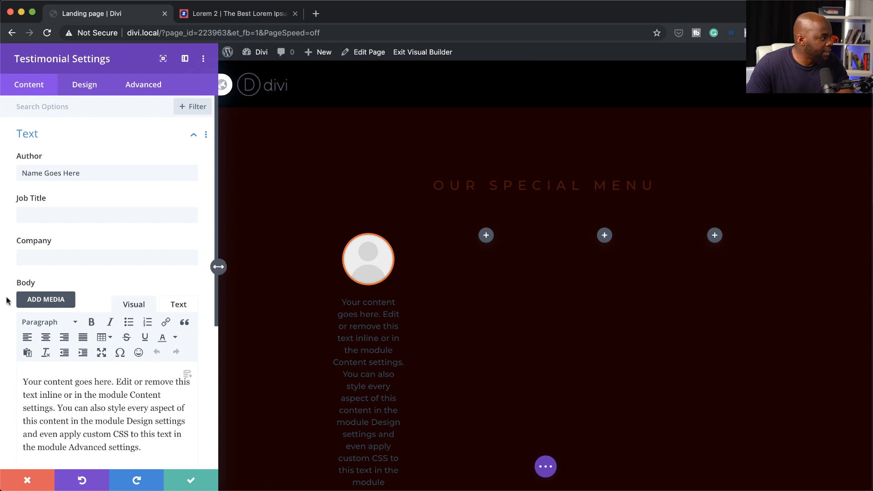
scroll(99, 383, down, 5)
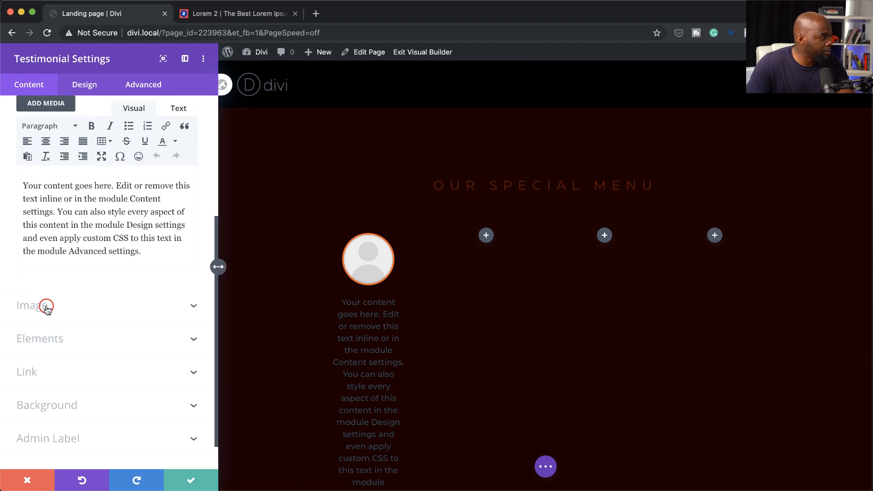
click(47, 306)
click(101, 219)
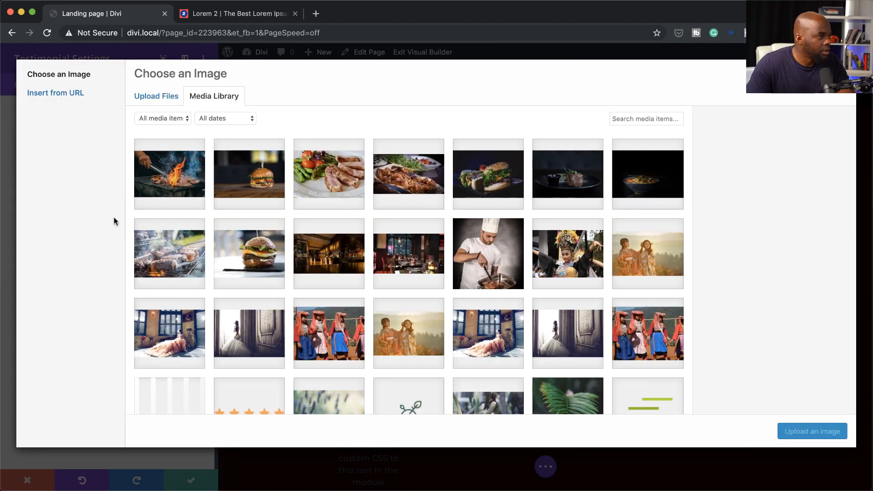
scroll(349, 320, down, 5)
scroll(349, 319, down, 1)
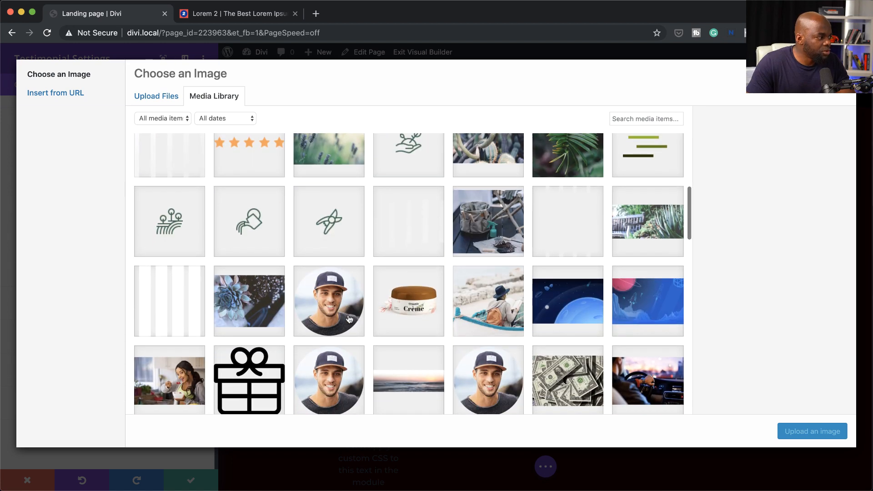
click(182, 378)
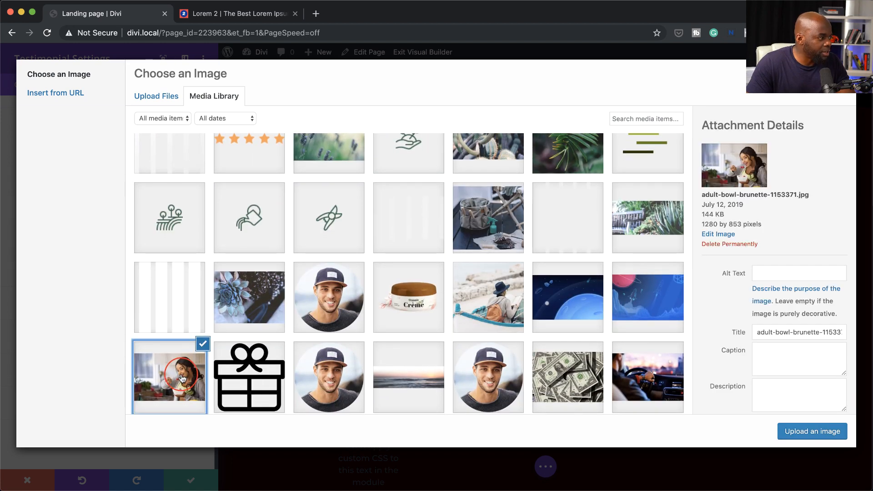
click(810, 434)
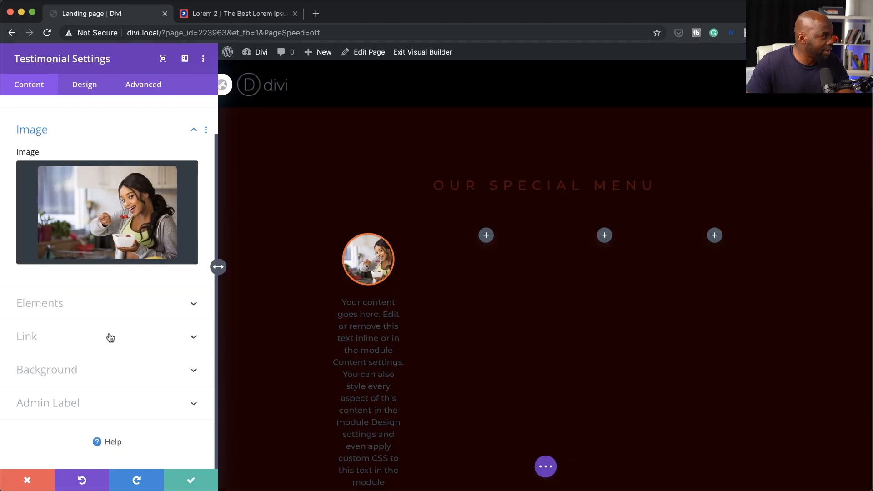
- Change the testimonial image's border color to the dark brown #420700
click(94, 90)
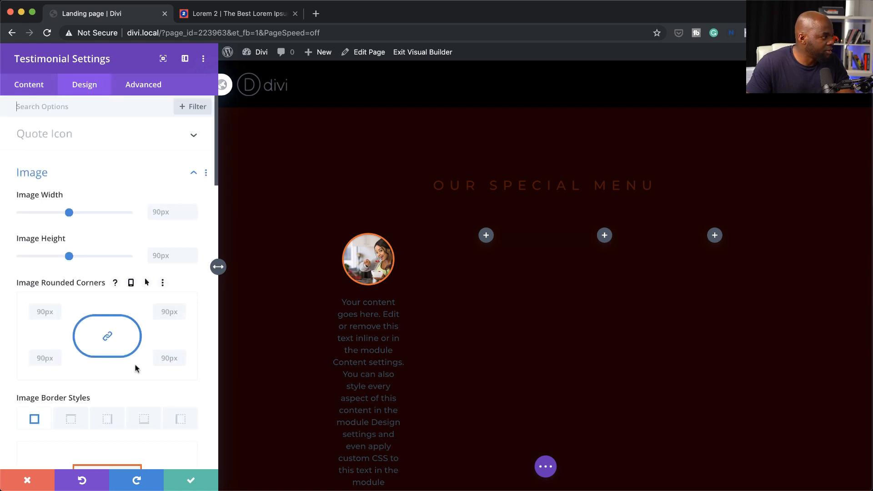
scroll(134, 365, down, 5)
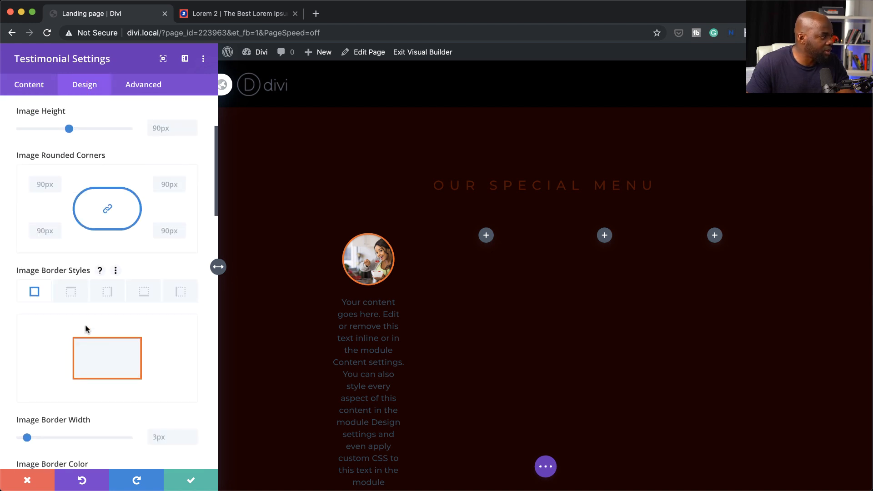
scroll(100, 356, down, 4)
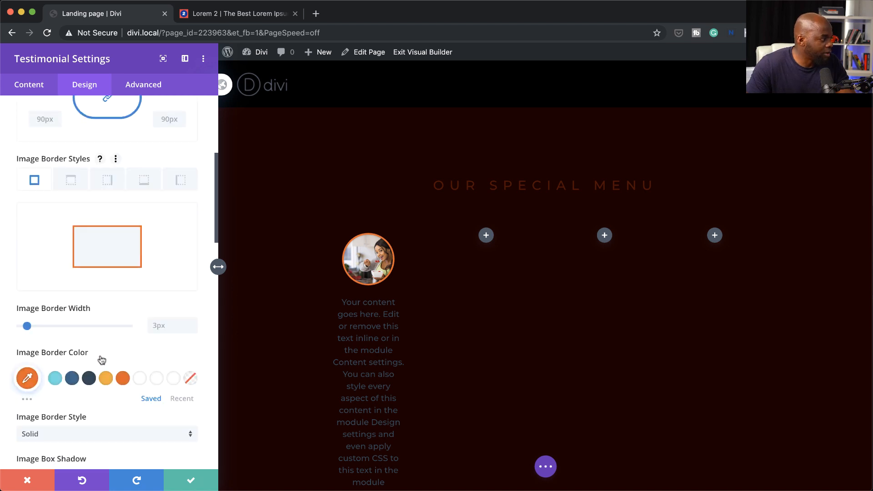
click(26, 378)
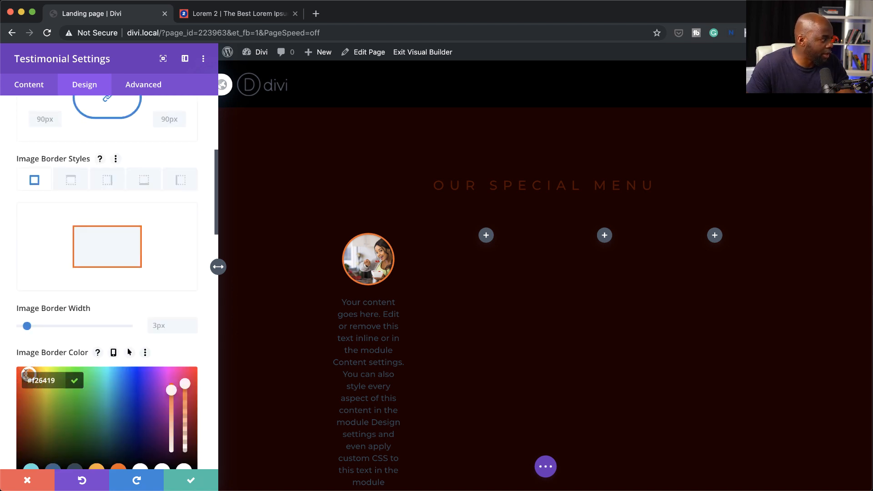
drag(23, 396, 22, 446)
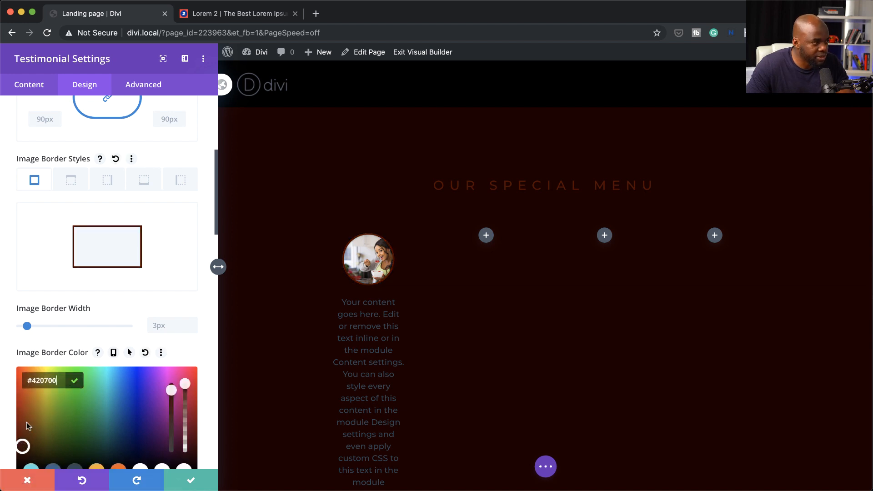
scroll(159, 413, down, 5)
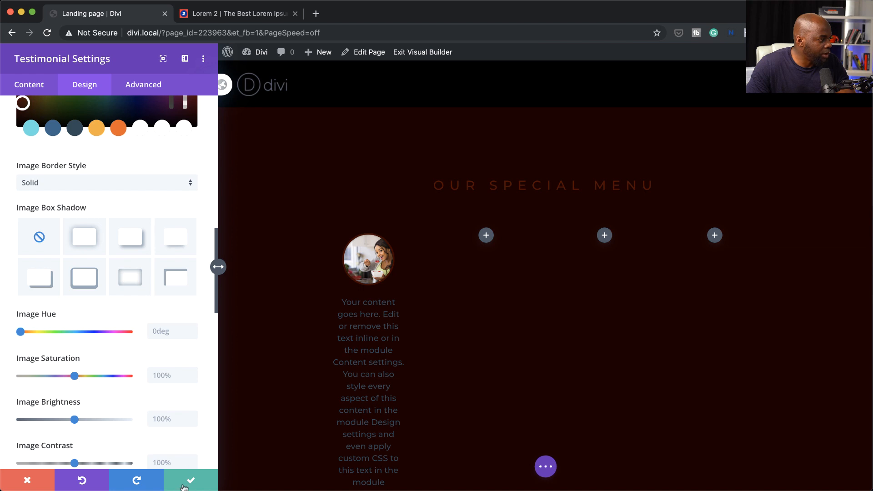
scroll(194, 413, up, 15)
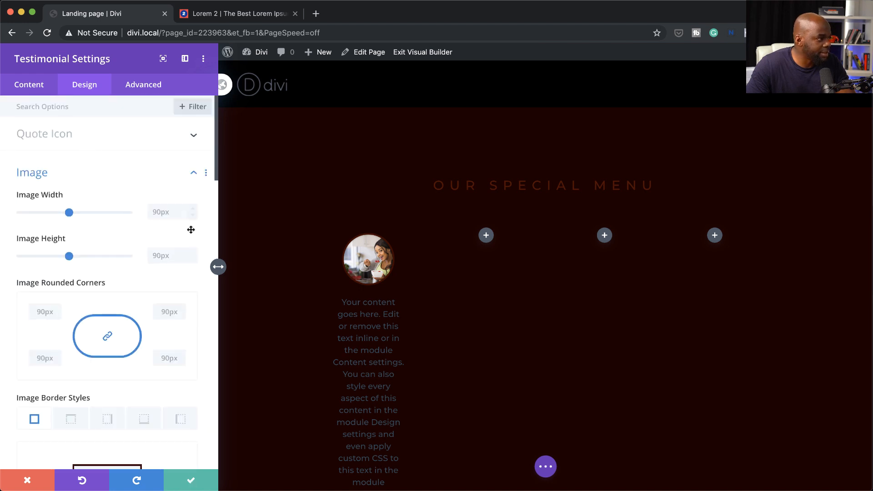
- Set the testimonial's body text color to the olive #7c6600 after trying several recent orange, yellow and brown colors
mouse_move(362, 313)
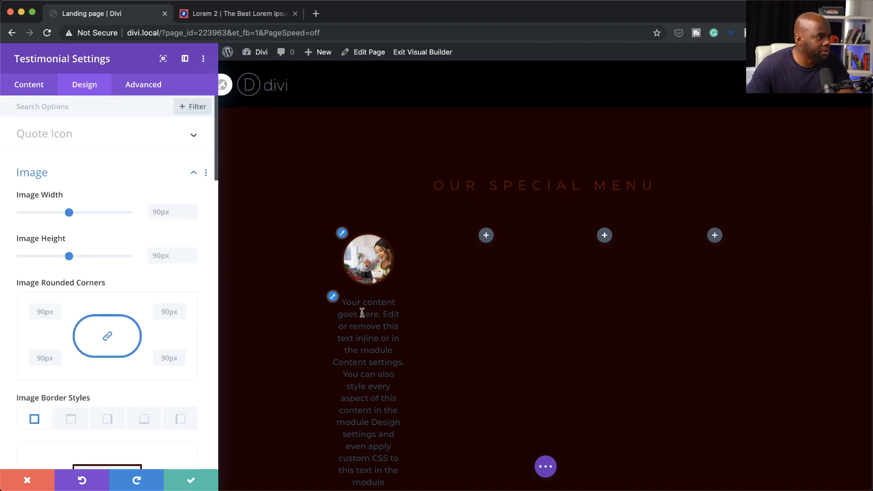
click(333, 298)
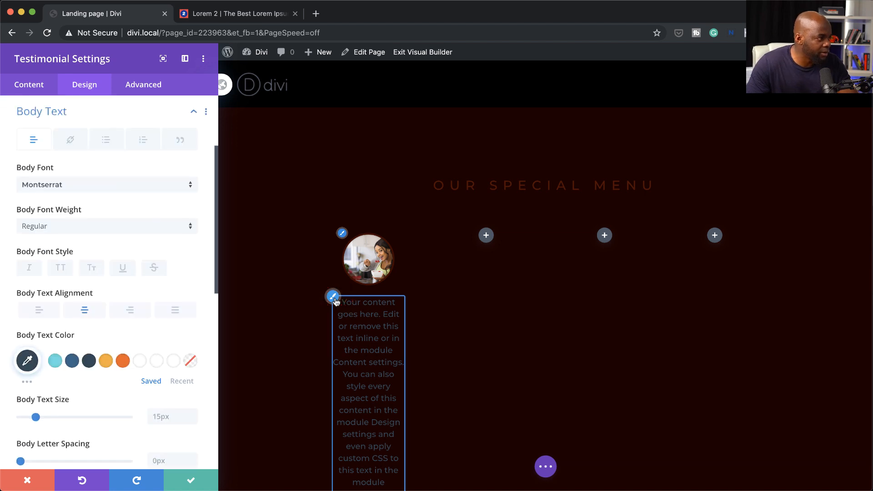
scroll(125, 339, down, 2)
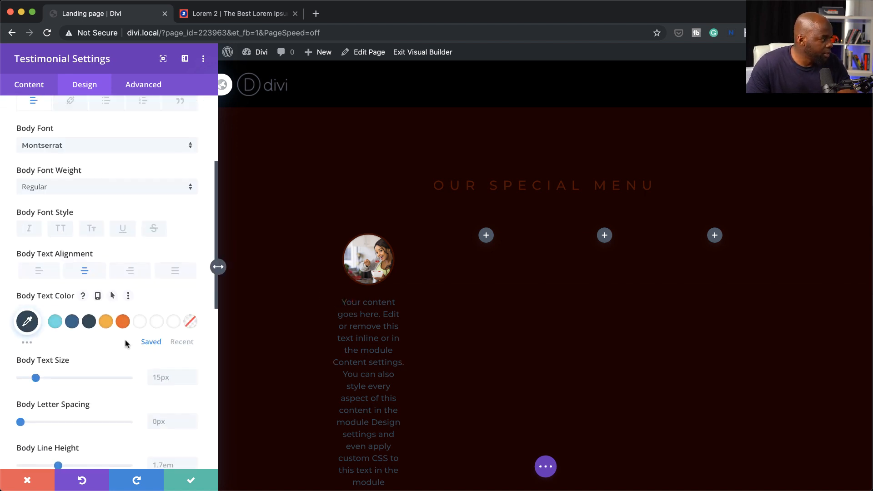
click(180, 344)
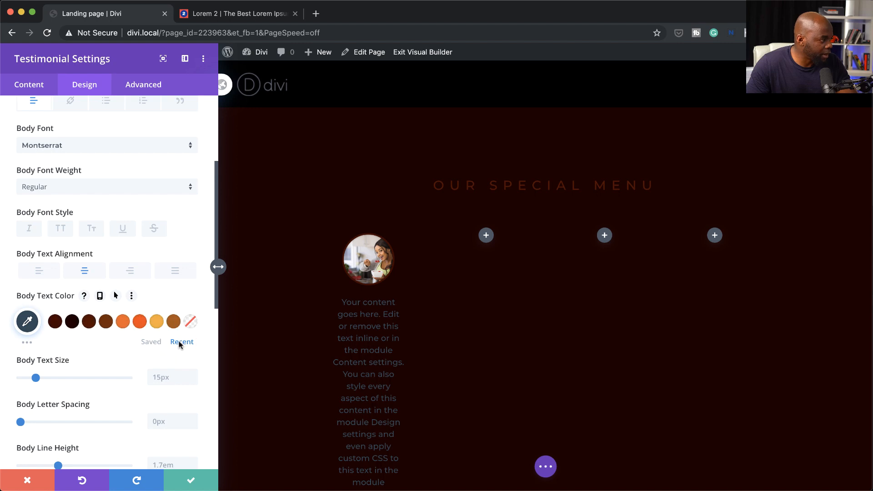
click(123, 322)
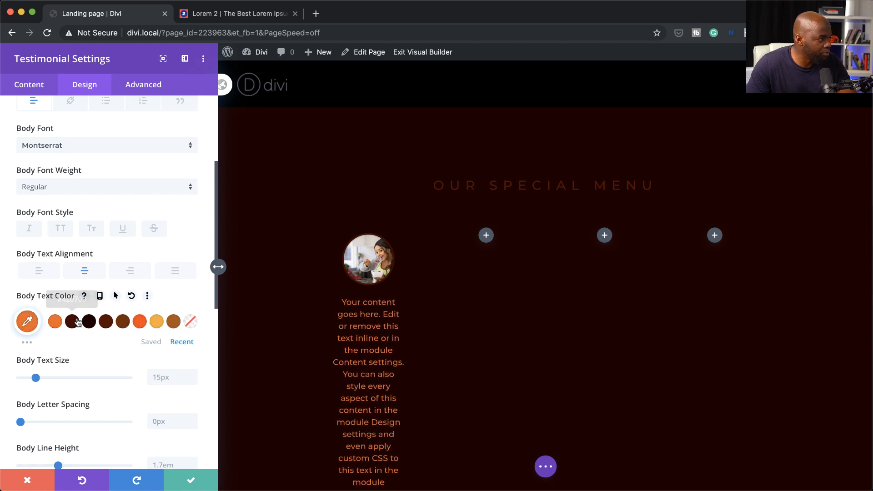
click(122, 322)
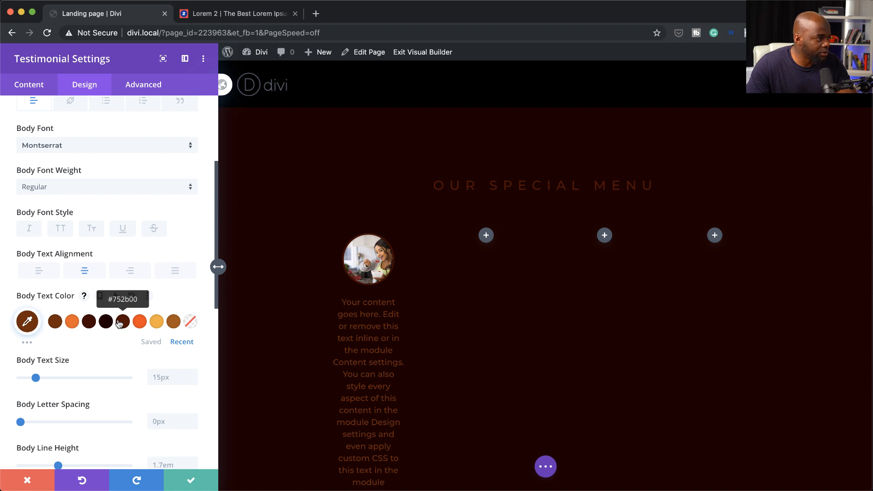
click(156, 322)
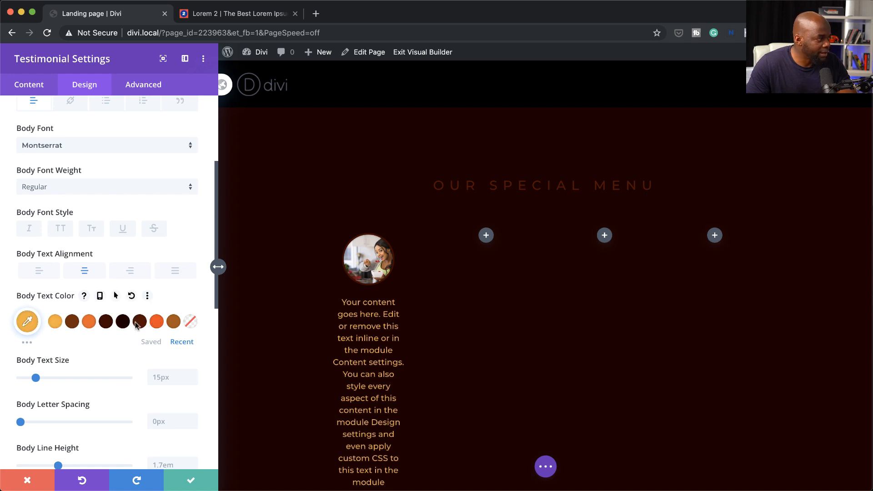
click(139, 323)
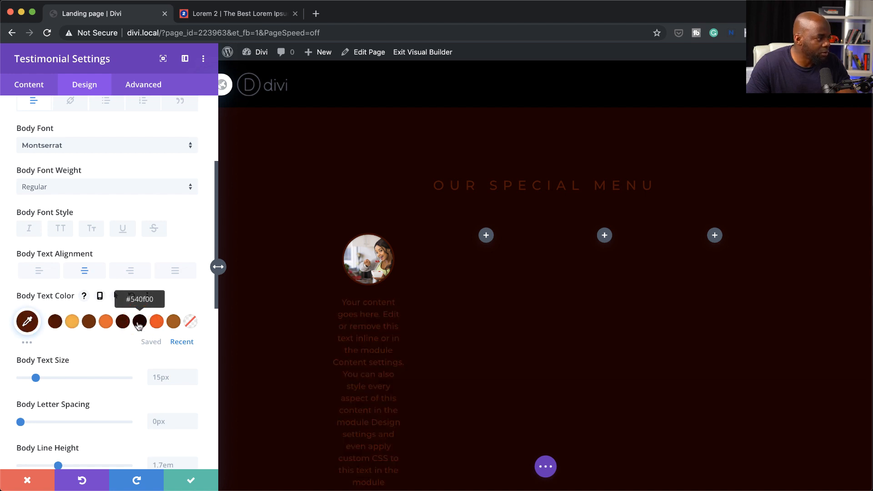
click(32, 324)
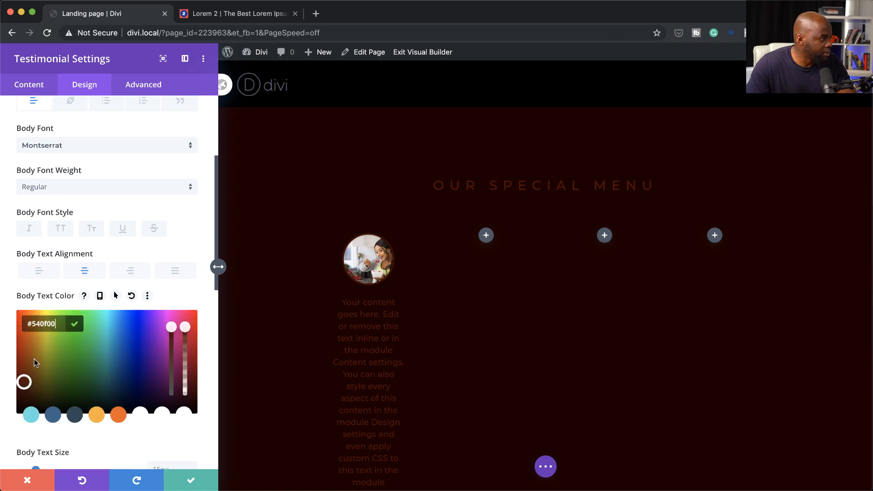
drag(24, 379, 42, 363)
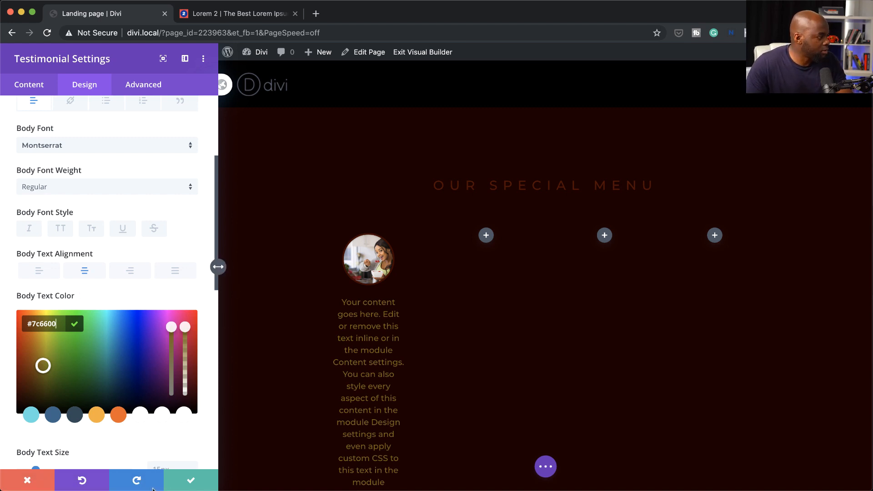
- Shorten the testimonial's body text so that it ends with "You can also style every aspect of this"
scroll(339, 399, down, 3)
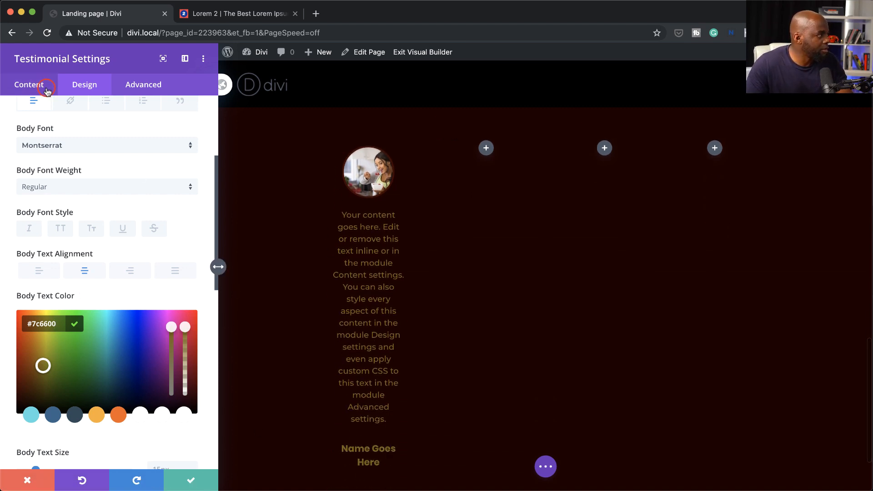
click(28, 85)
click(61, 177)
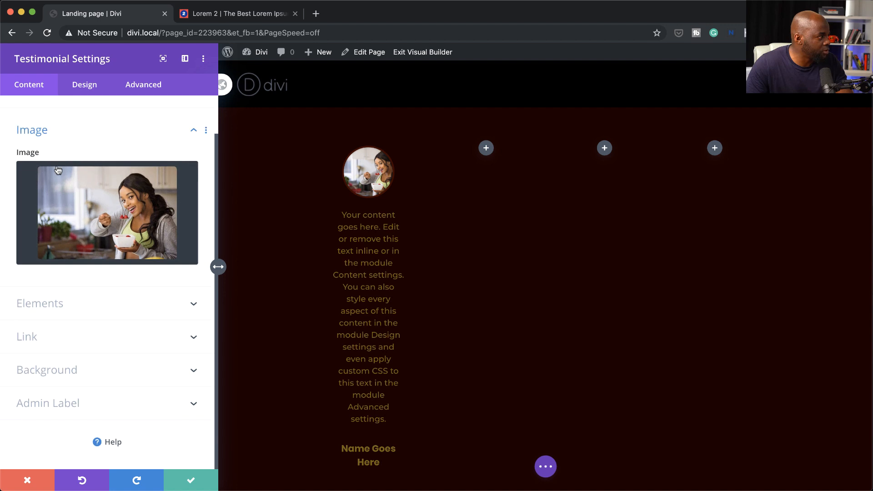
click(48, 129)
click(47, 133)
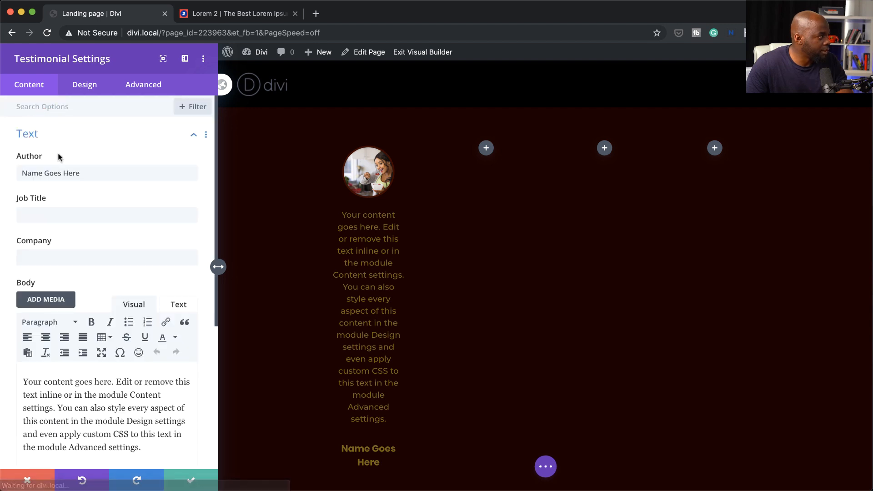
scroll(129, 376, down, 3)
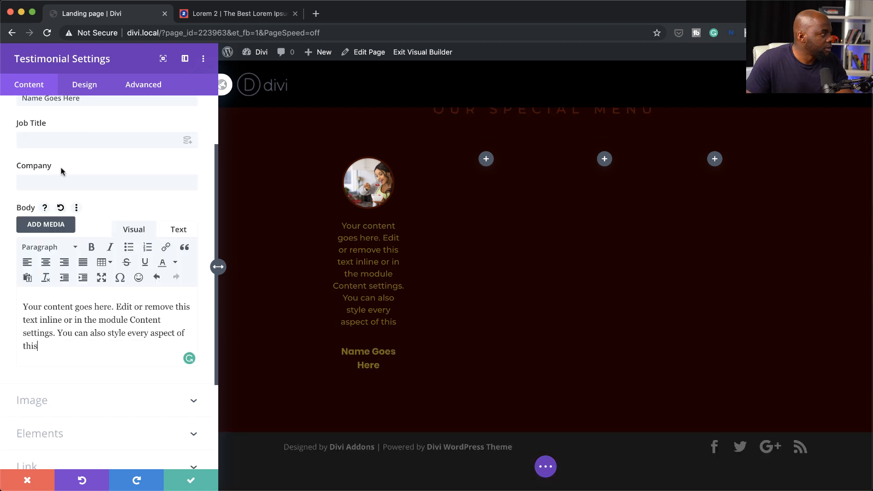
- Replace the testimonial's placeholder author with the customer's first name and save the module
scroll(90, 218, up, 1)
triple_click(90, 130)
text(Susan)
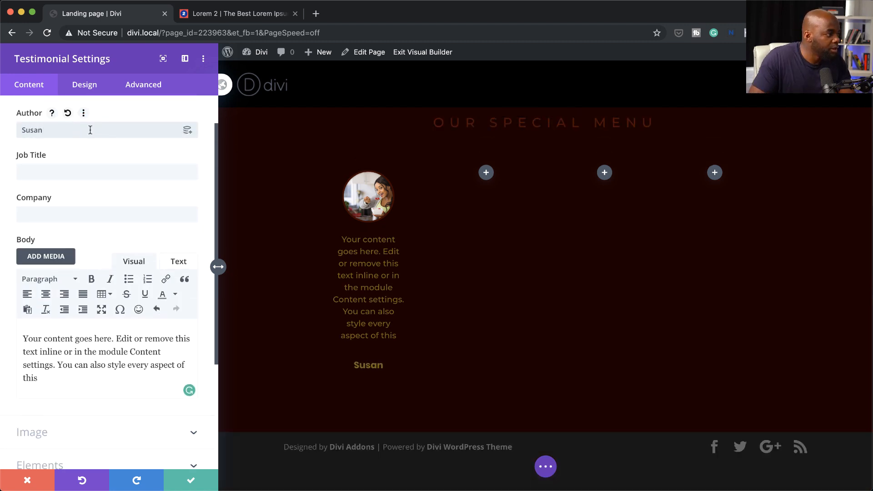
key(Return)
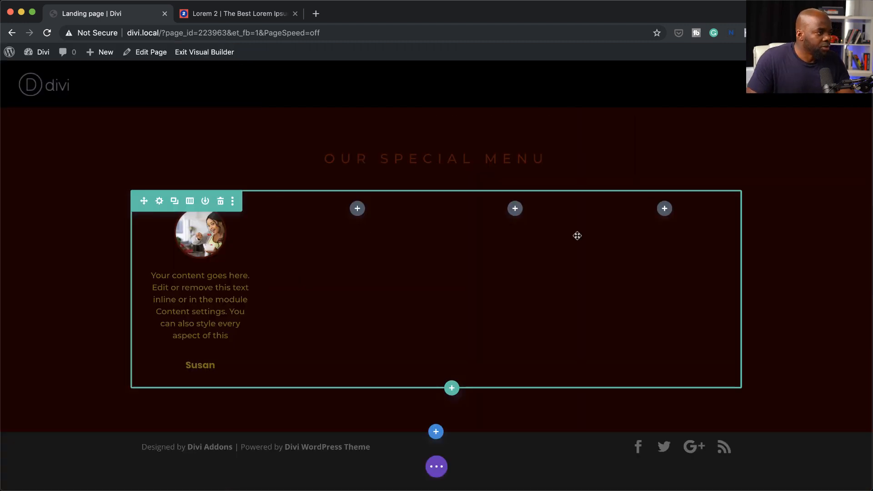
- Set both the width and the max width of the testimonial row to 80%, and save the row
click(160, 202)
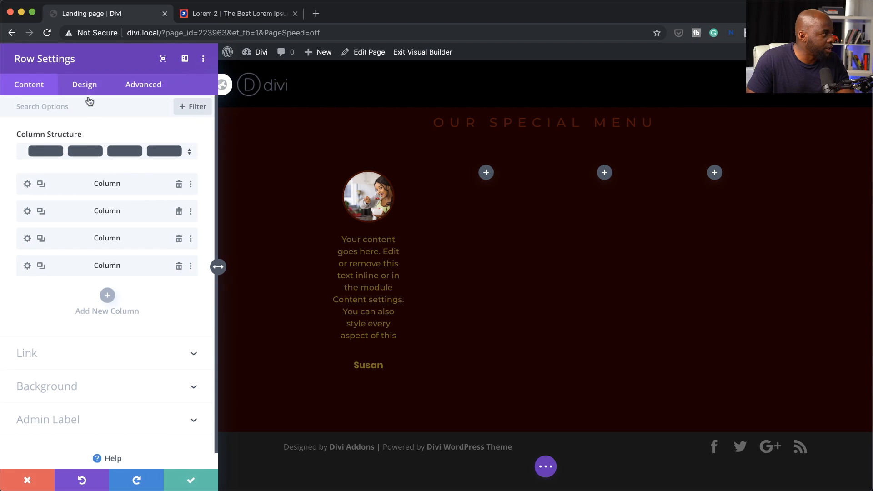
click(87, 86)
click(52, 138)
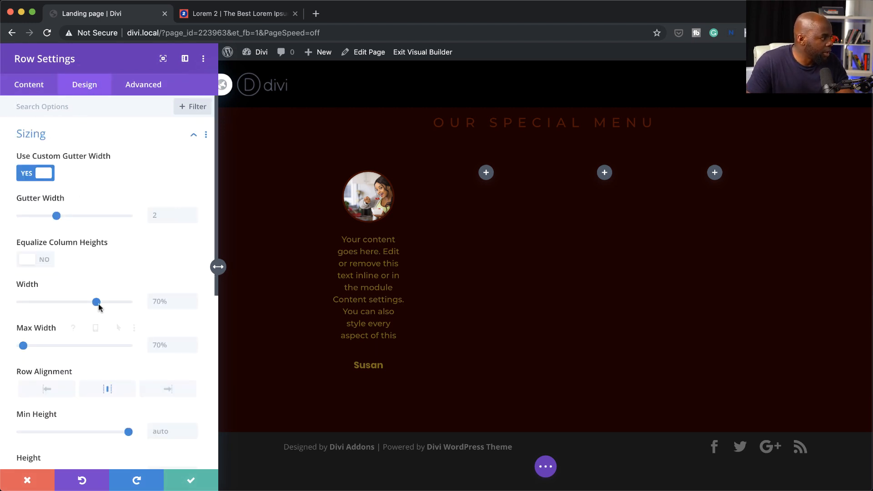
drag(97, 305, 106, 303)
click(162, 344)
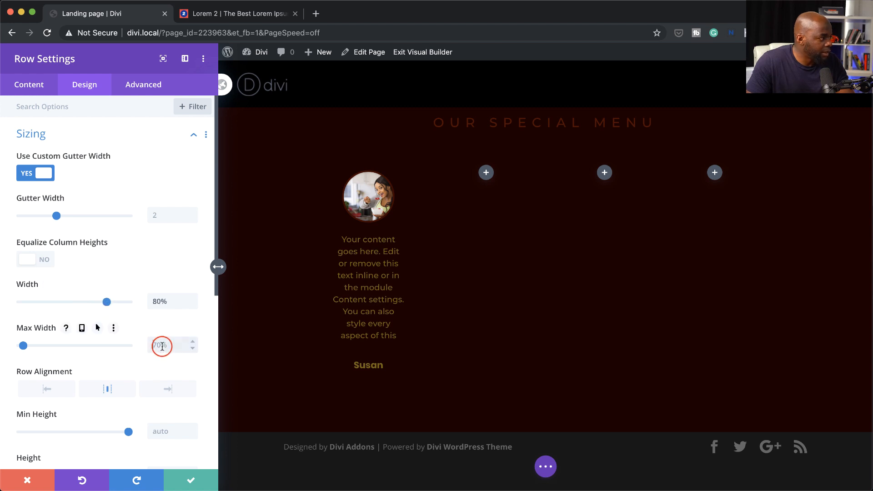
text(80)
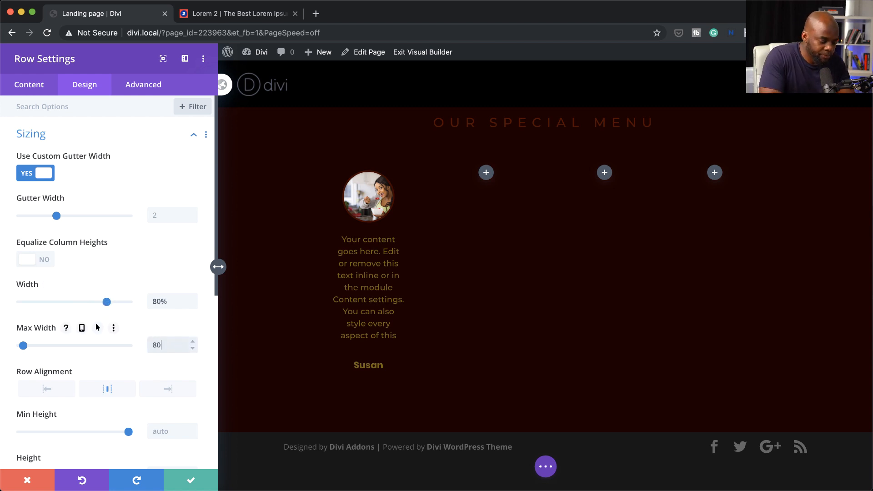
click(189, 480)
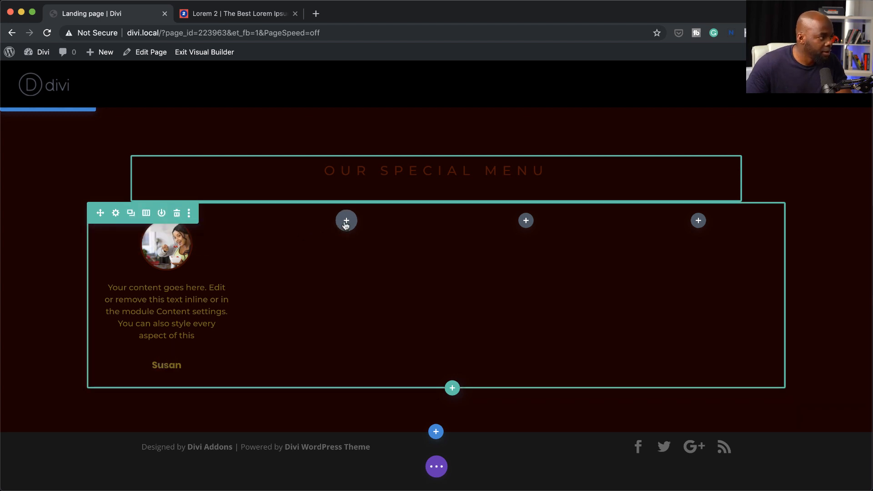
- Paste copies of the testimonial module into the three empty columns of the row
key(super+v)
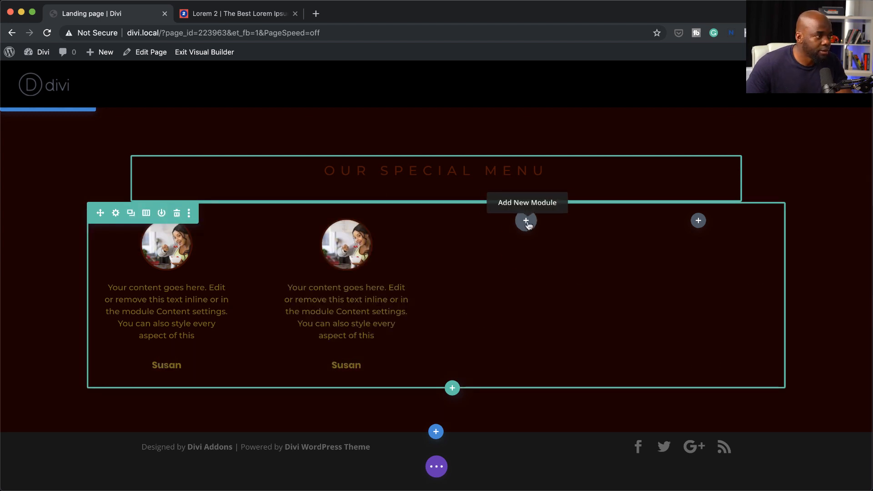
key(super+v)
key(super+v)
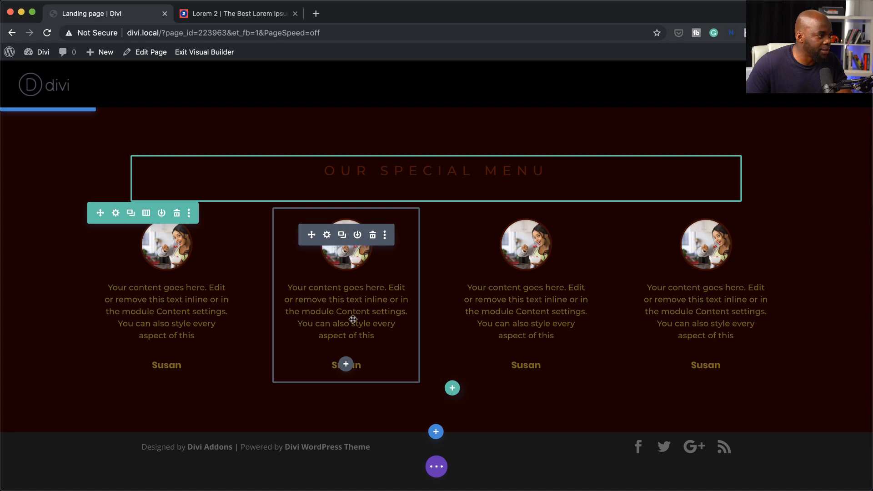
- Replace the second testimonial's image with ava4-2.png from the media library
click(327, 236)
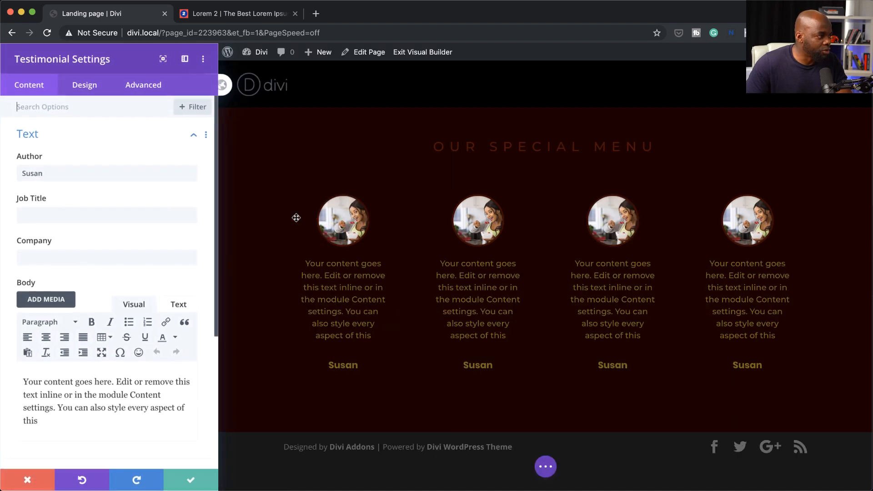
scroll(98, 336, down, 5)
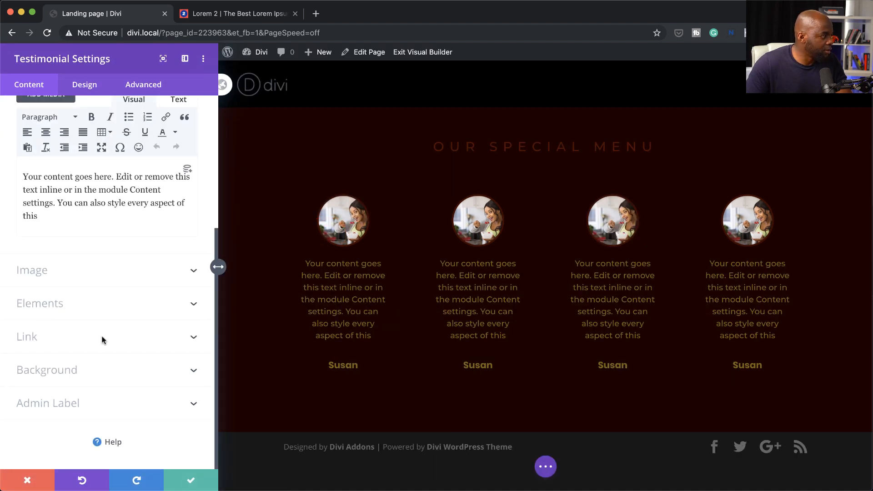
click(102, 272)
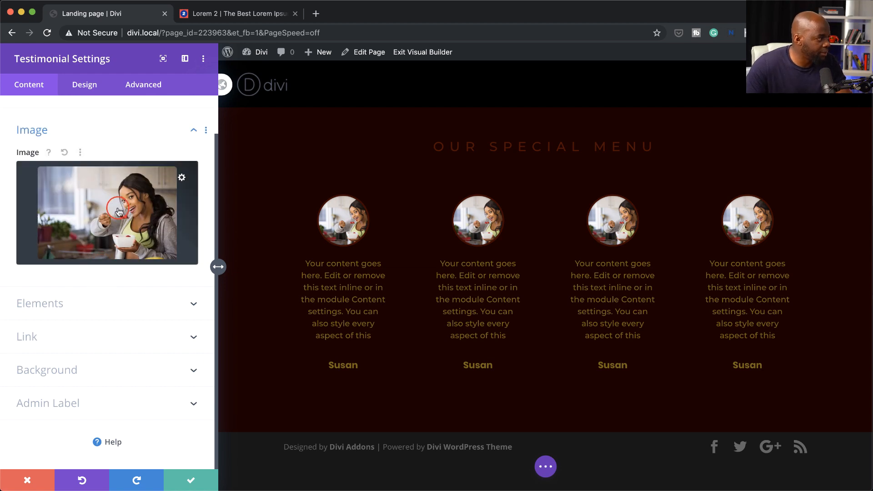
click(117, 206)
scroll(361, 331, down, 12)
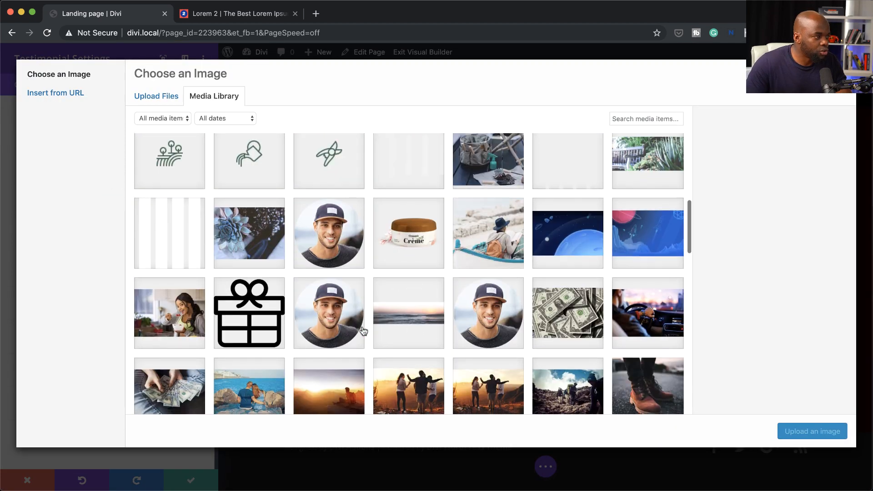
click(320, 220)
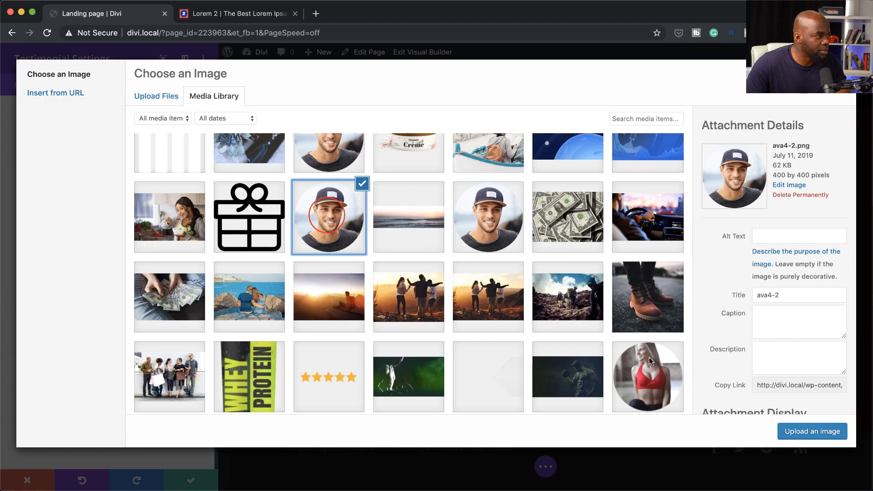
click(808, 431)
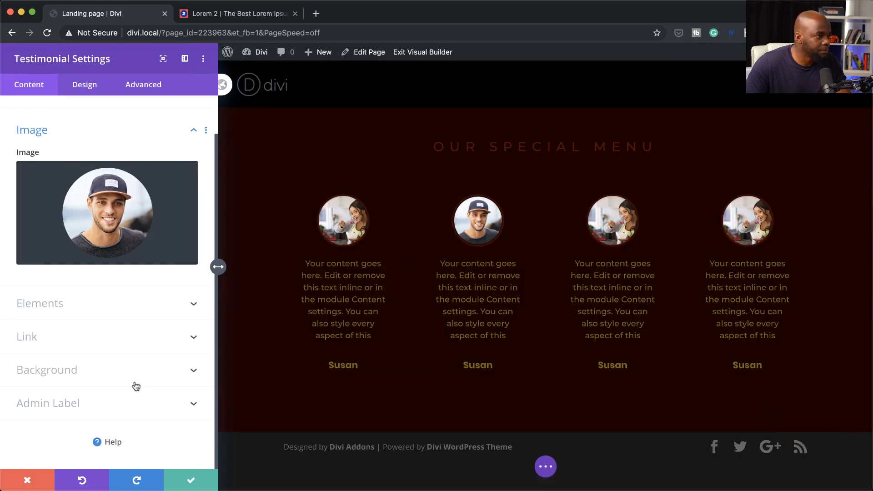
- Change the second testimonial's author to the customer's full name and save the module
scroll(113, 265, up, 2)
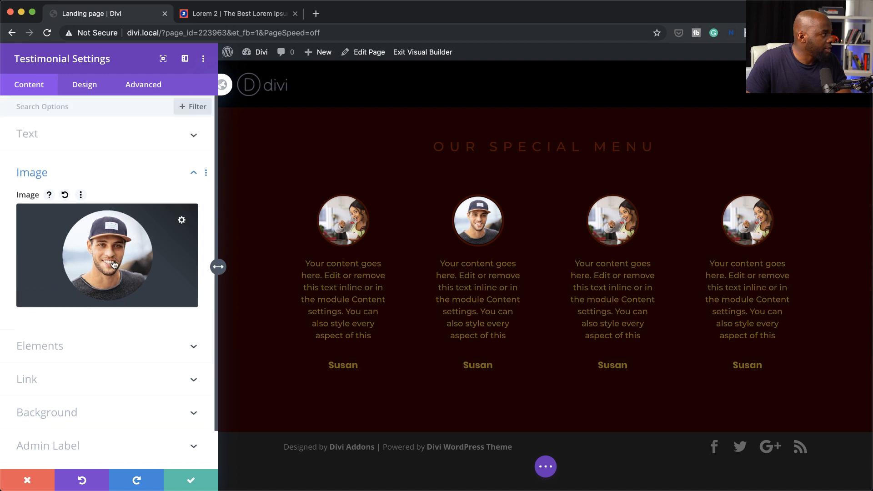
click(58, 135)
click(53, 173)
drag(38, 174, 1, 166)
text(Jack Jones)
click(191, 480)
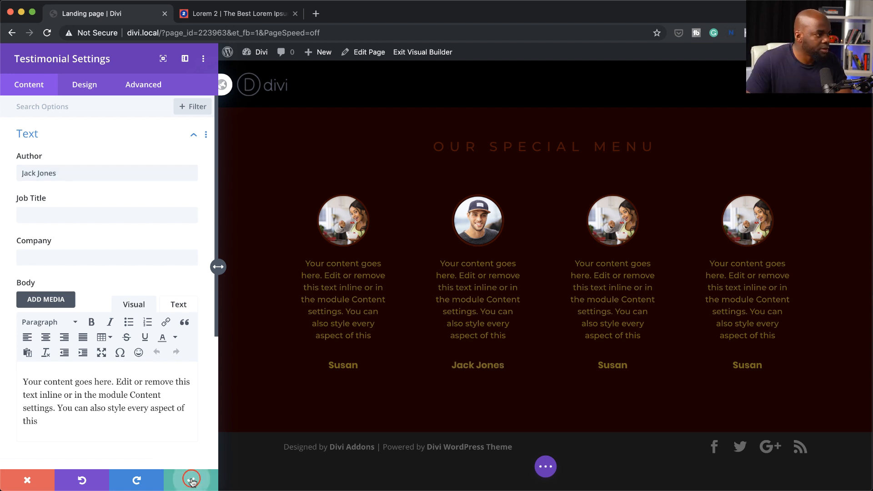
- Replace the third testimonial's image with the photo of the woman in a dark hat from the media library
click(507, 236)
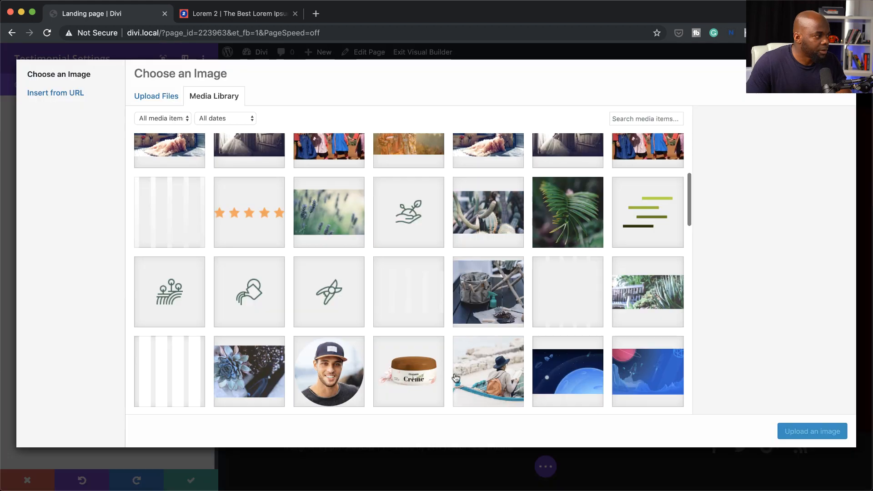
scroll(455, 378, down, 2)
scroll(455, 378, down, 10)
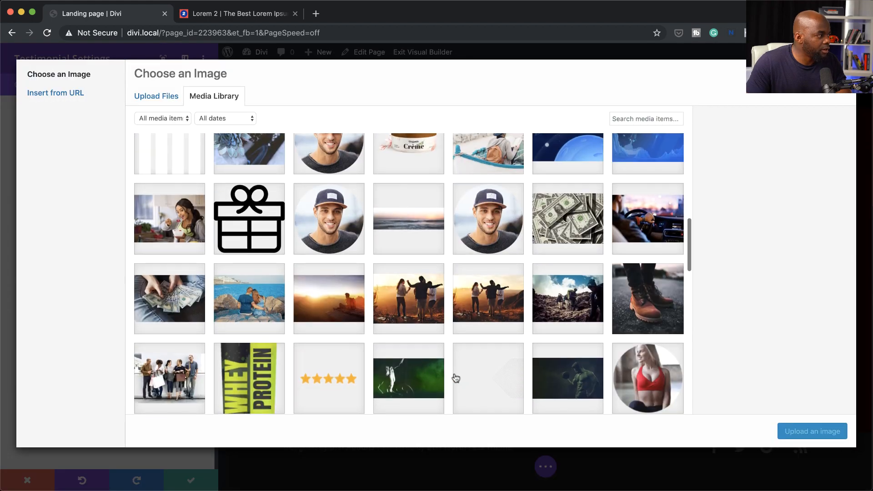
scroll(456, 378, down, 15)
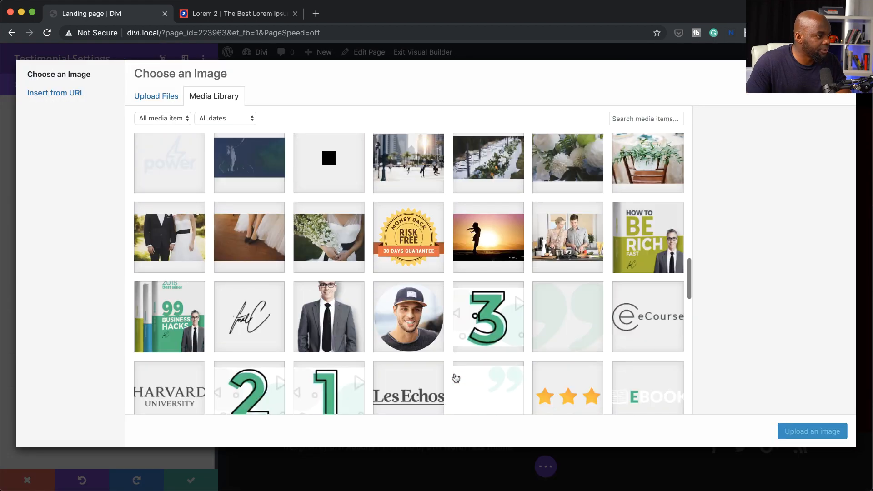
scroll(455, 378, down, 12)
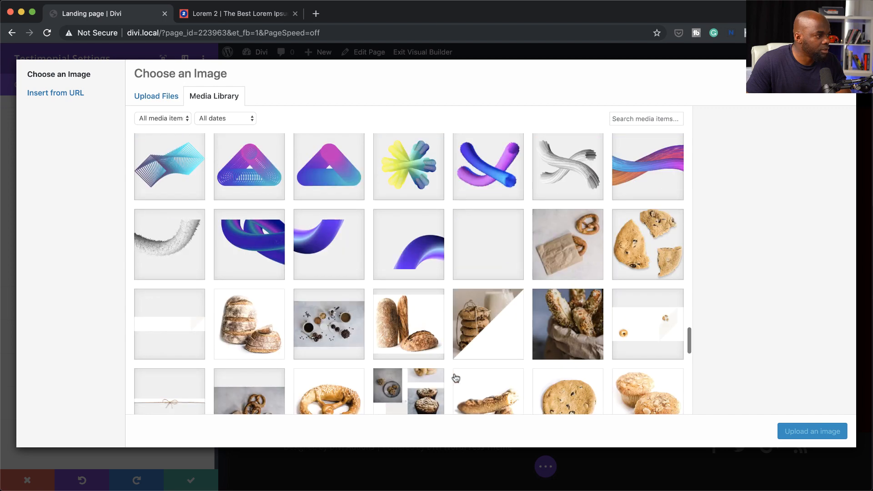
click(568, 300)
click(800, 430)
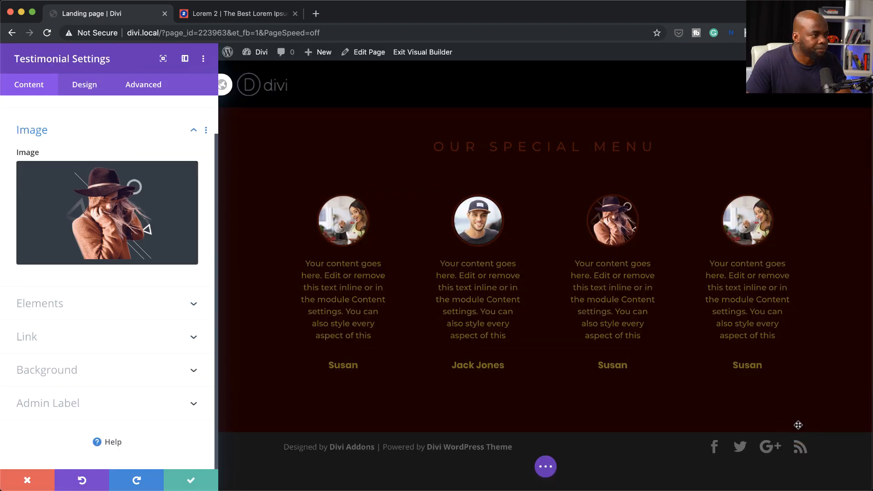
- Change the third testimonial's author to the customer's full name and save the module
scroll(64, 173, up, 3)
double_click(65, 175)
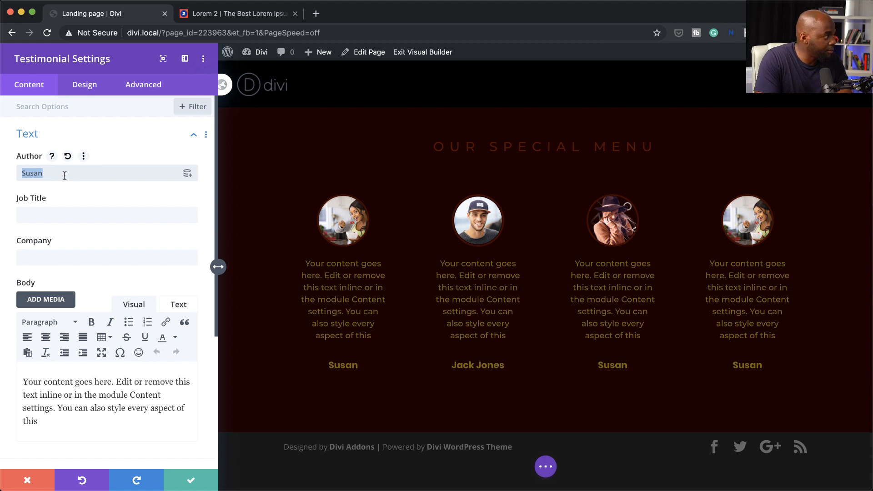
text(Jane)
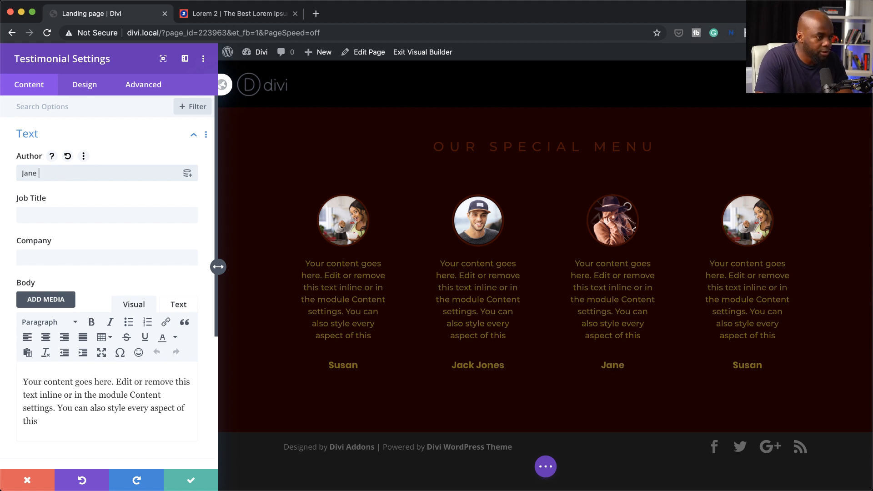
text( Scl)
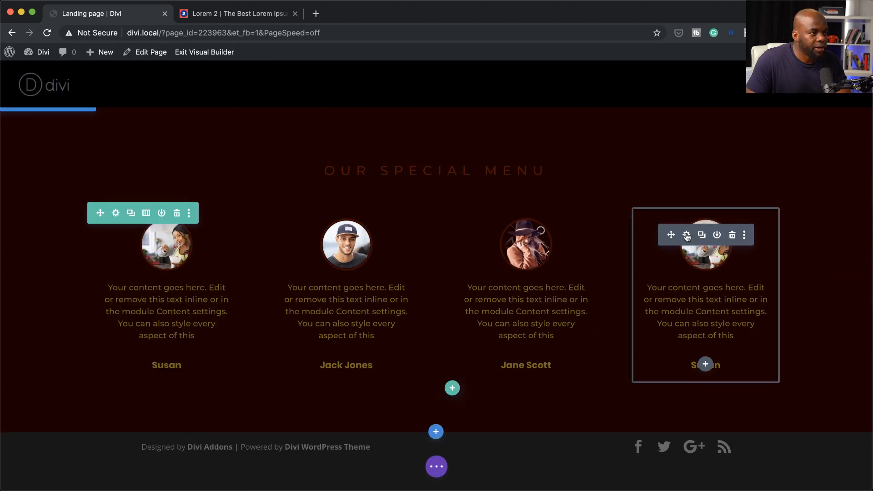
- Replace the fourth testimonial's image with the portrait of the smiling woman from the media library
click(685, 231)
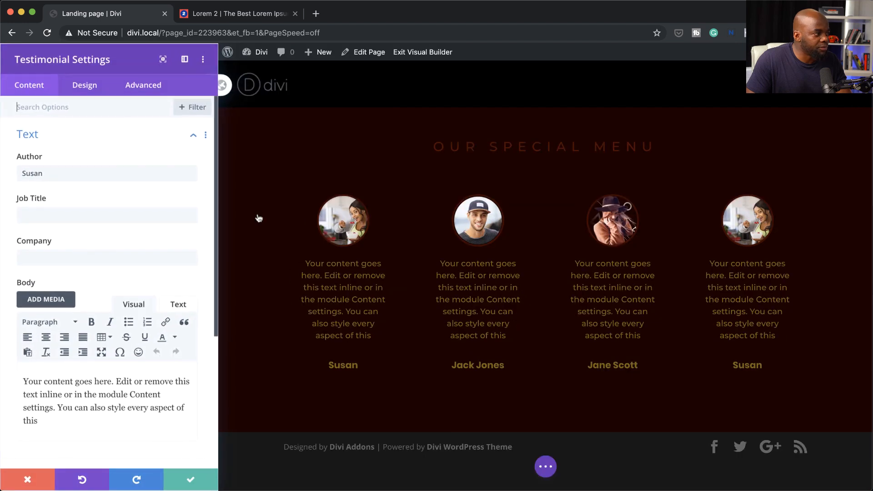
scroll(137, 255, down, 1)
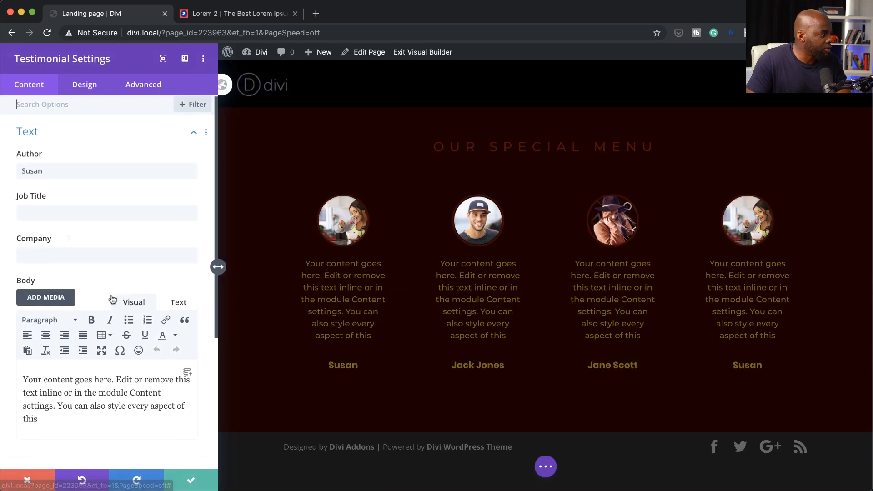
scroll(114, 274, down, 5)
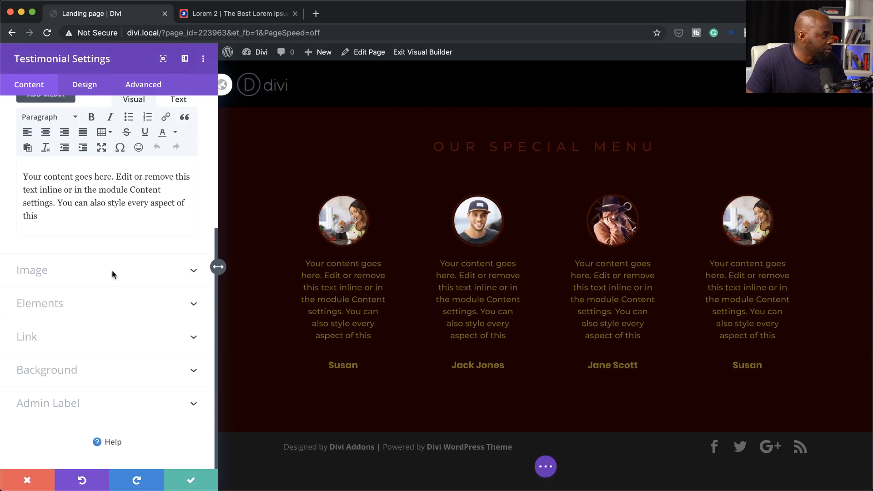
click(46, 273)
click(182, 178)
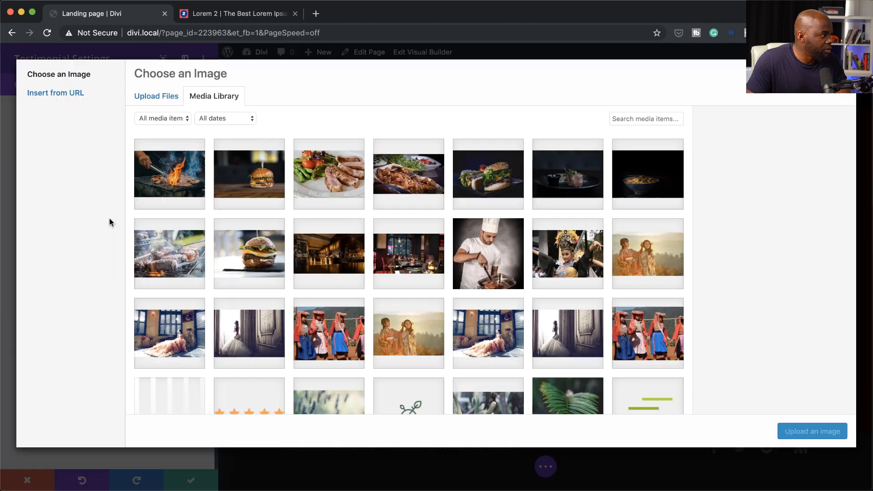
click(802, 432)
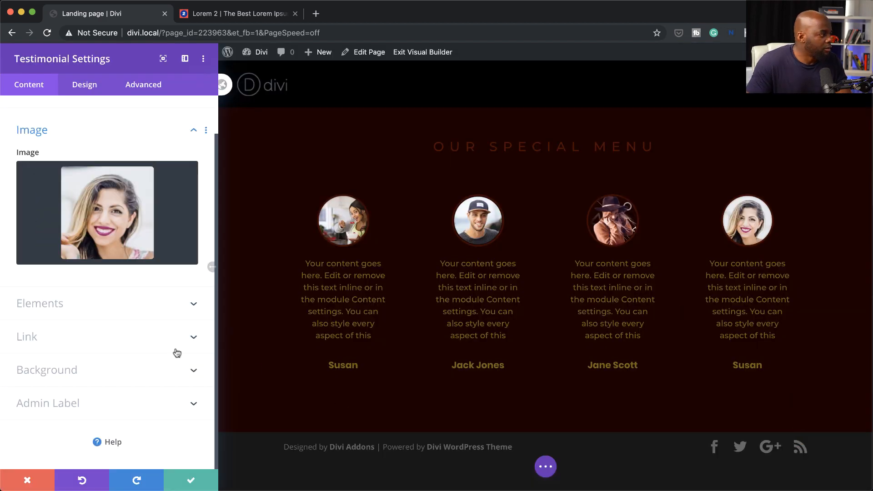
- Change the fourth testimonial's author to the customer's first name and save the module
scroll(77, 152, up, 2)
click(53, 135)
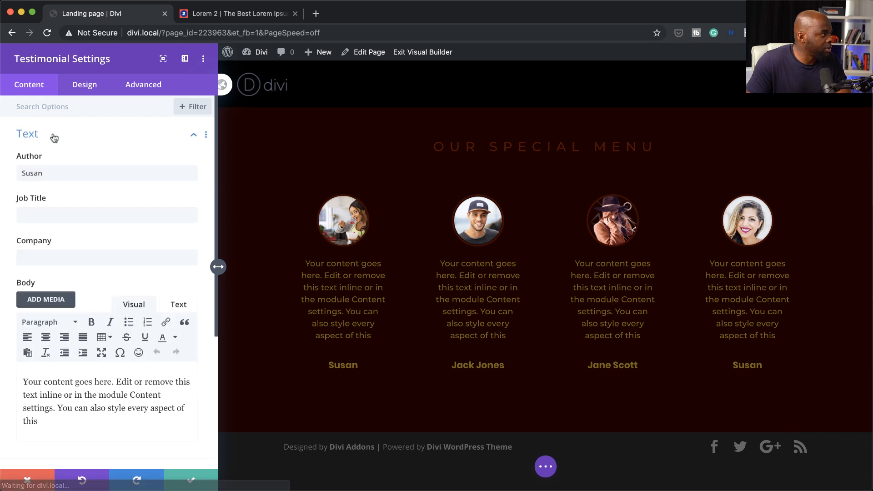
double_click(55, 170)
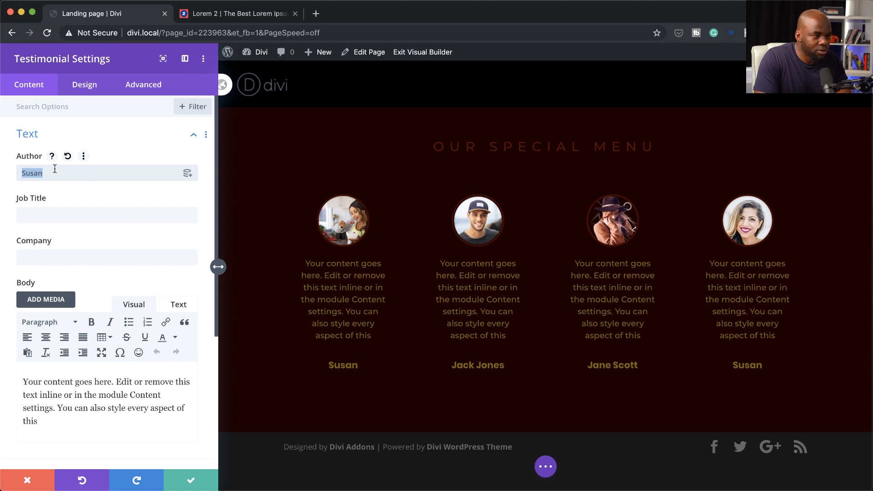
text(S)
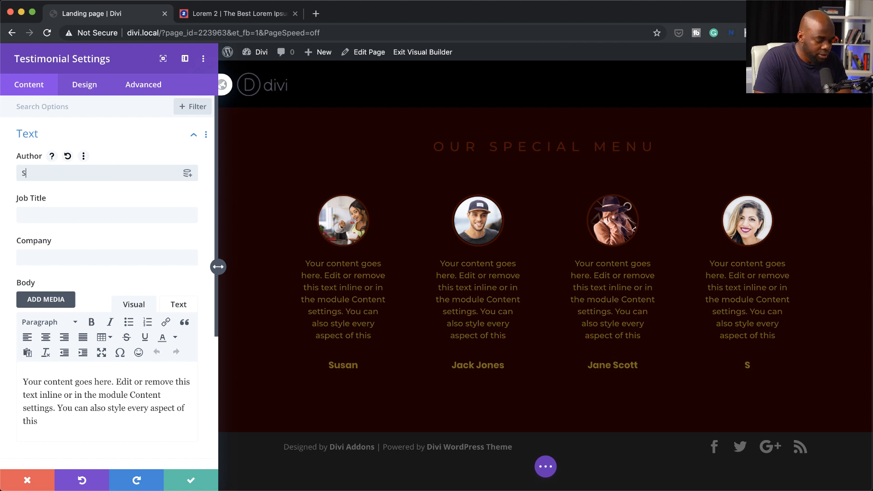
text(amantha)
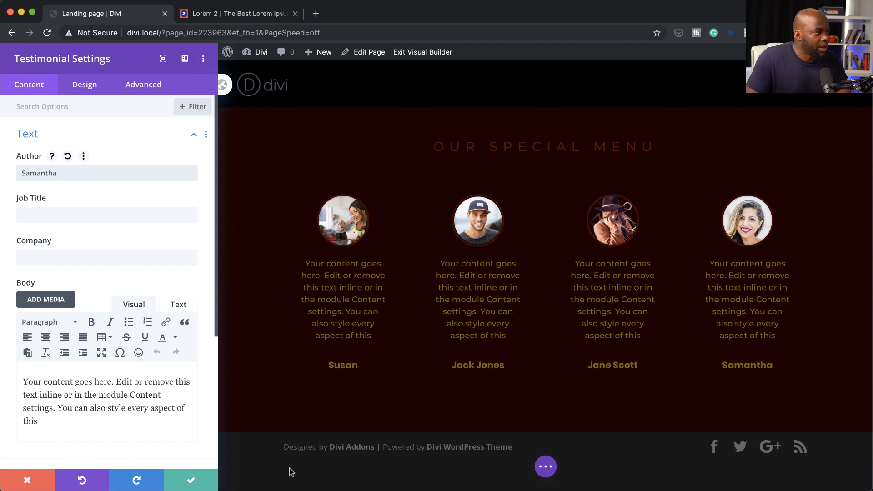
click(191, 480)
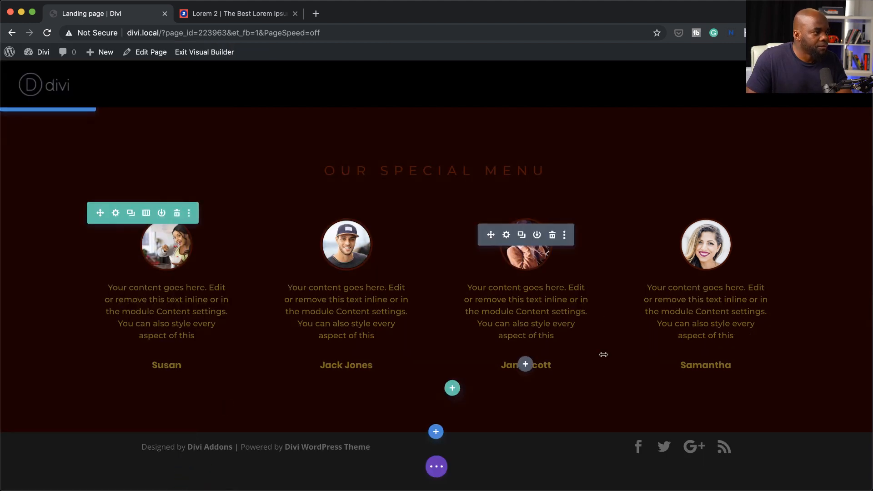
- Change the heading above the testimonials to "Happy Customers" and save it
scroll(603, 354, up, 6)
scroll(603, 358, down, 5)
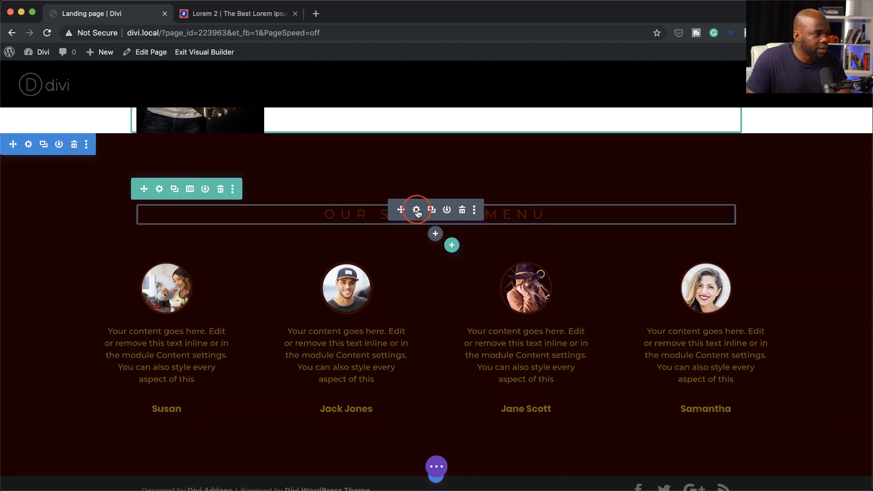
click(417, 211)
key(ctrl+a)
text(Happ)
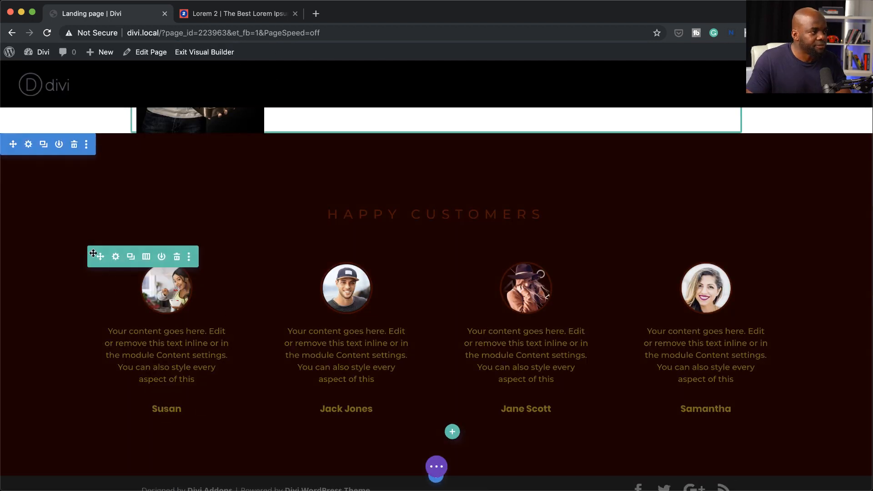
- Set the background color of the Main Meal Two column in the special menu row to dark brown #6b1a00
scroll(93, 252, up, 10)
scroll(93, 252, down, 10)
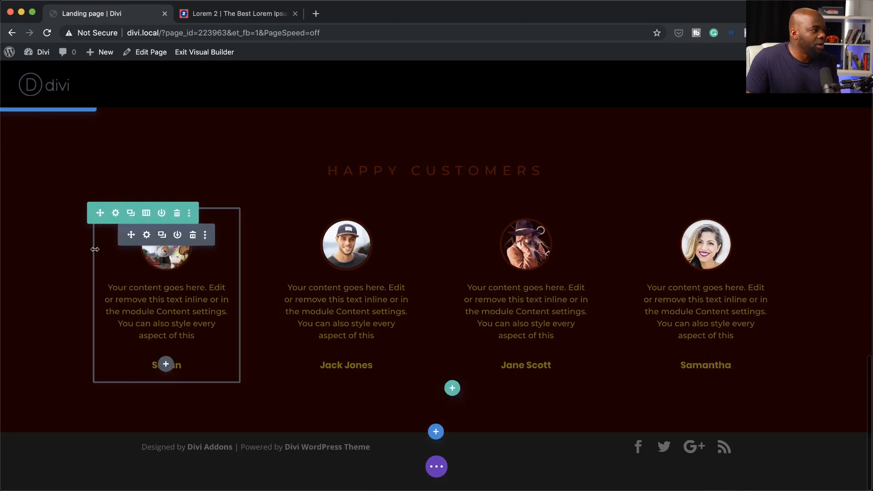
scroll(272, 253, up, 8)
scroll(272, 253, up, 8)
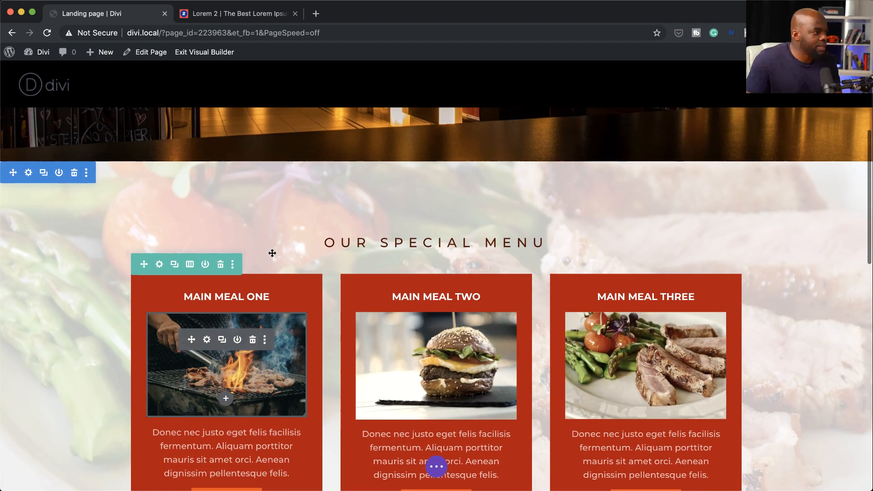
scroll(272, 253, down, 3)
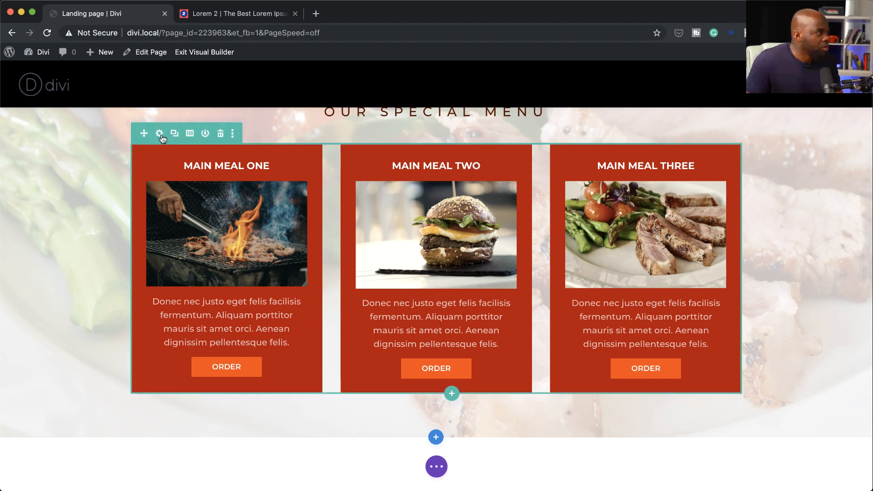
click(159, 134)
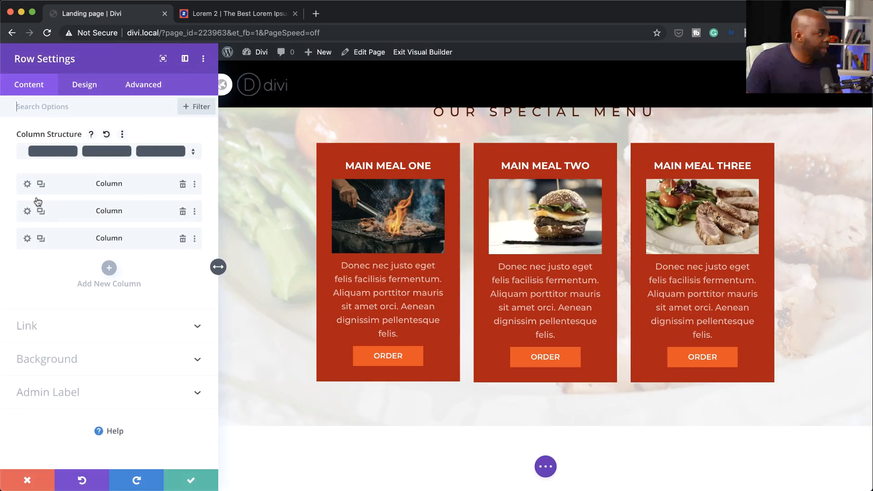
click(27, 213)
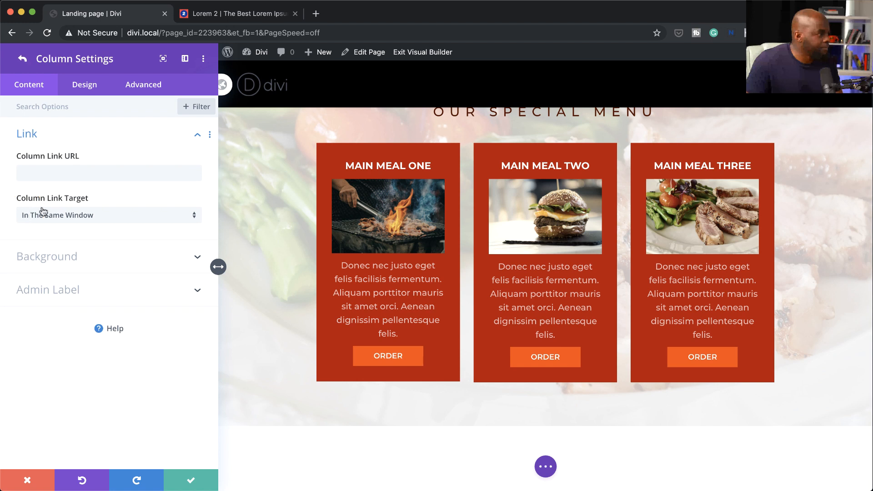
click(72, 263)
drag(20, 255, 22, 292)
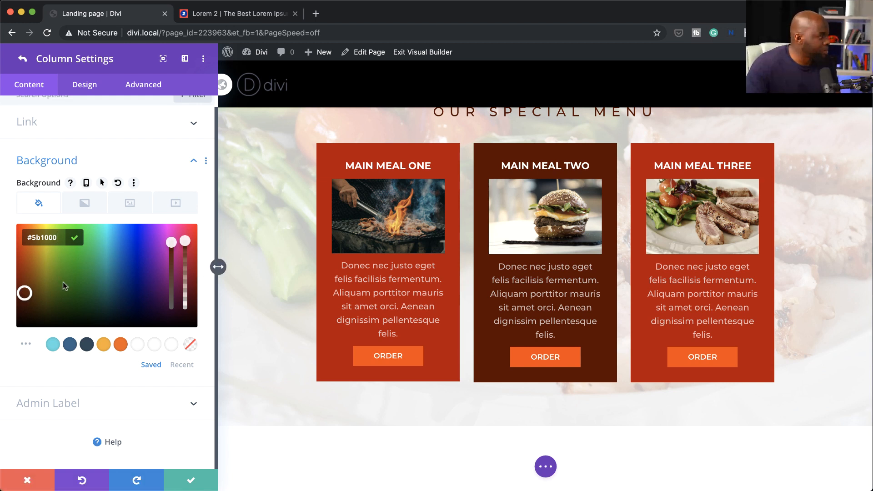
click(122, 348)
click(25, 285)
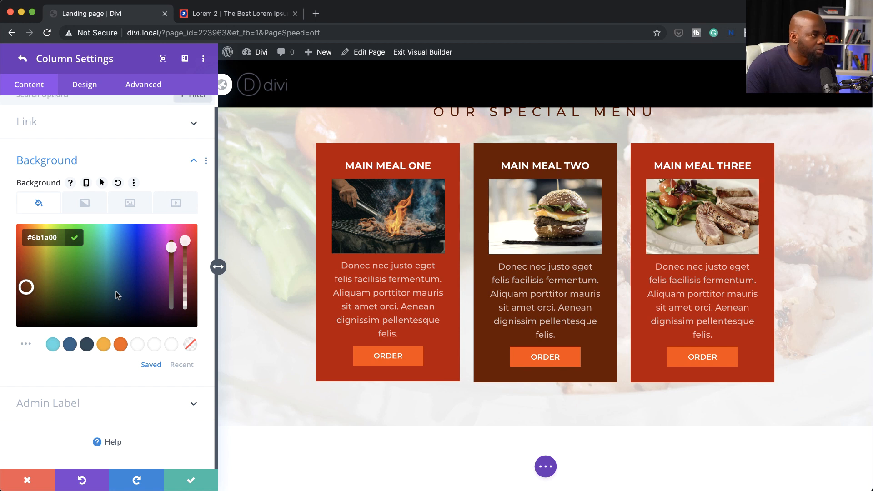
- Scale the Main Meal Two column to 110% with a transform, and save the column and row settings
click(84, 89)
click(66, 265)
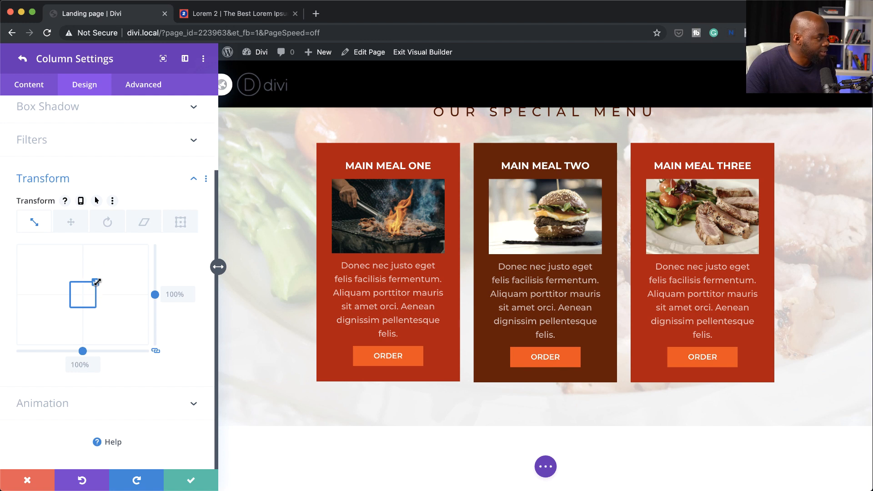
drag(97, 282, 99, 281)
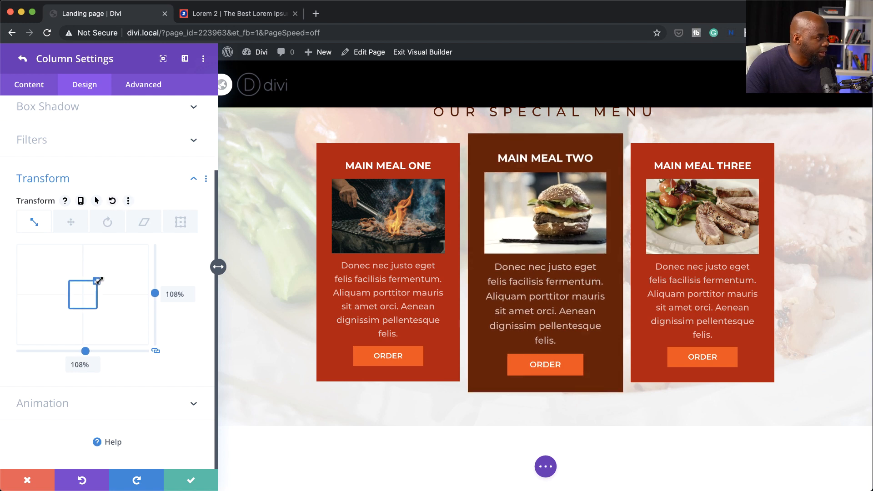
drag(99, 280, 100, 281)
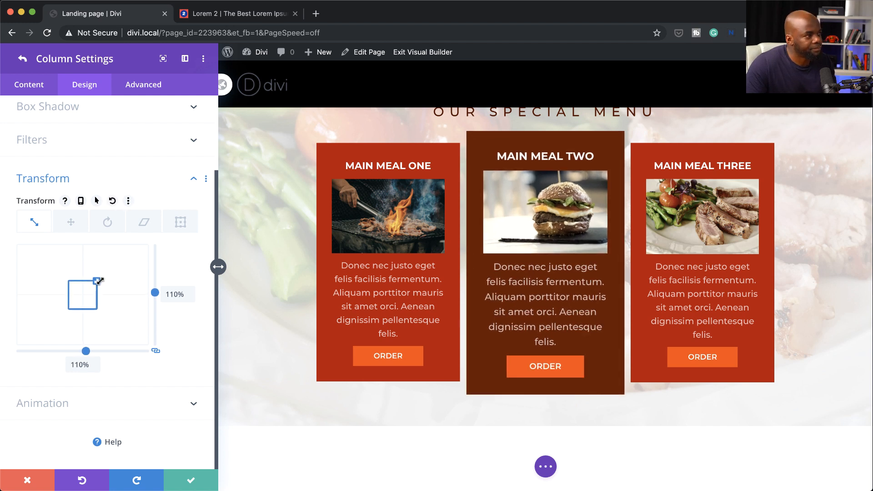
click(193, 481)
click(193, 481)
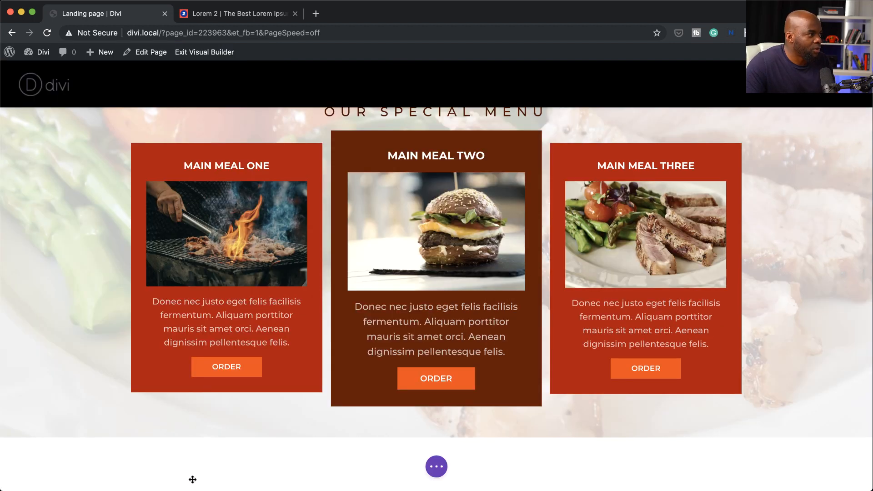
- Set the gutter width of the special menu cards row to 3 and save the row settings
scroll(435, 291, up, 3)
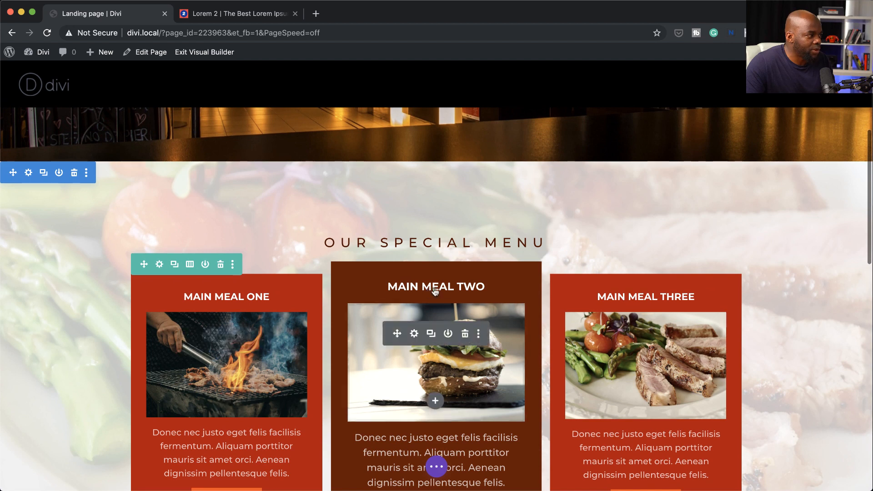
scroll(509, 309, down, 4)
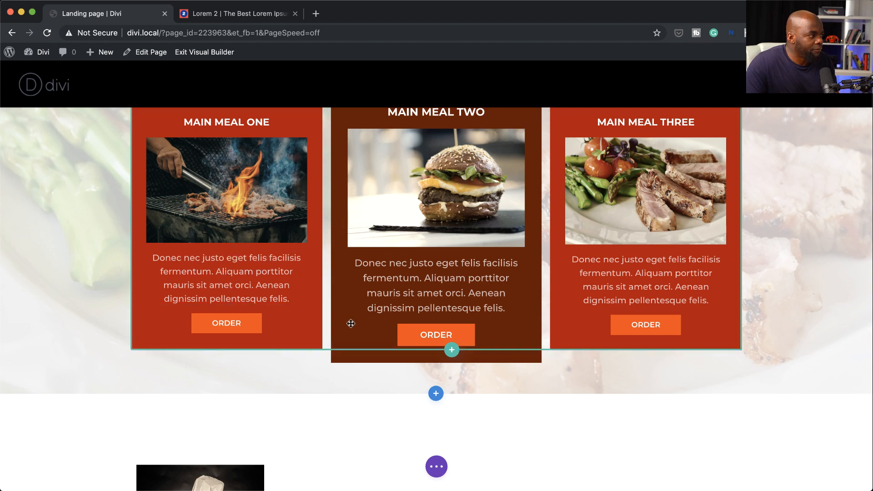
scroll(351, 323, up, 3)
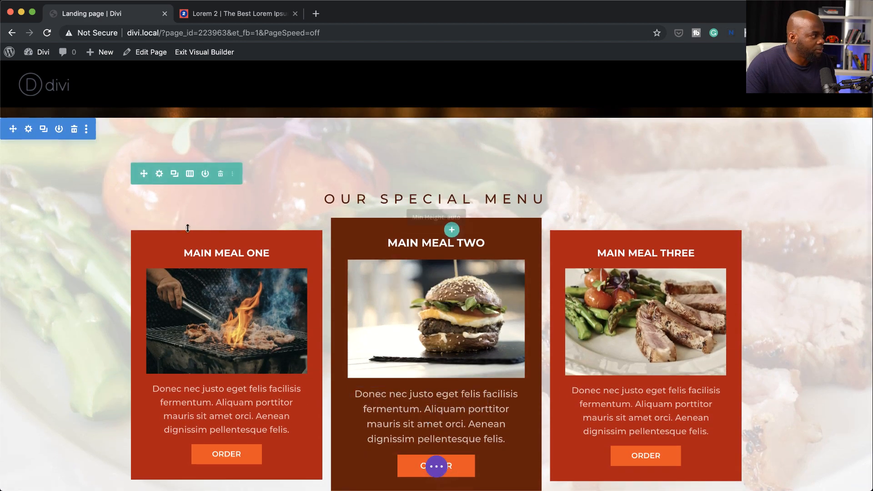
click(160, 221)
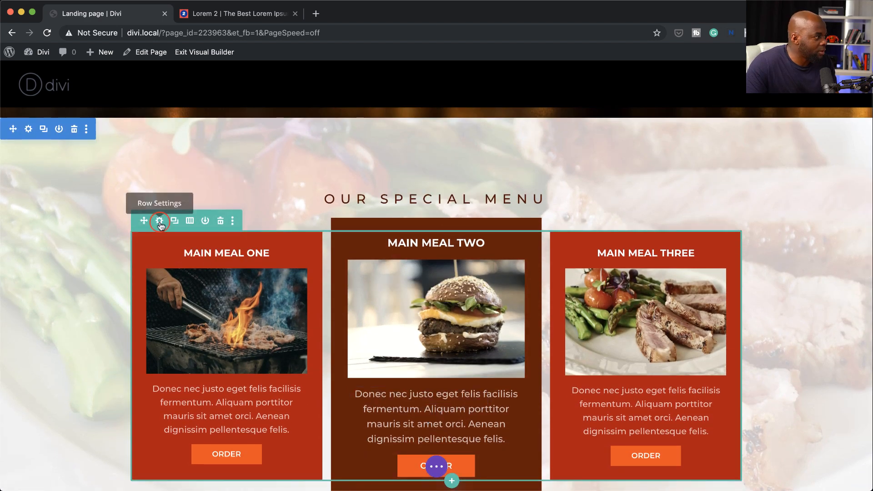
click(80, 87)
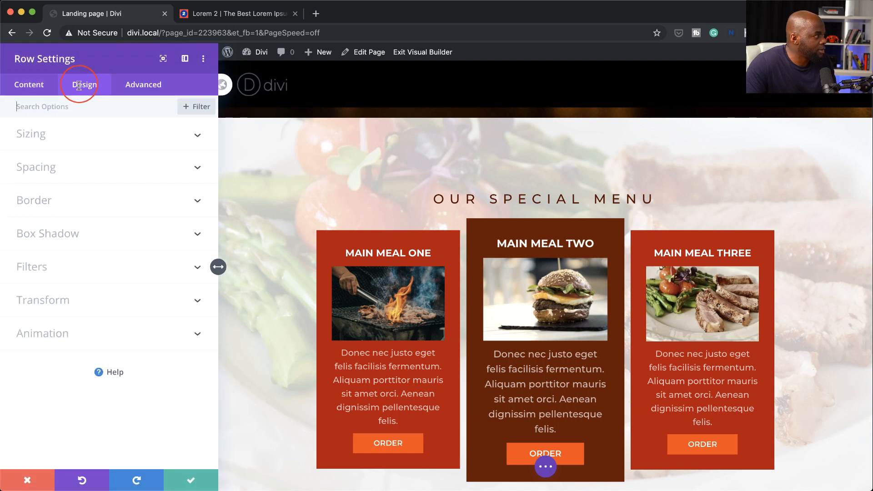
click(46, 135)
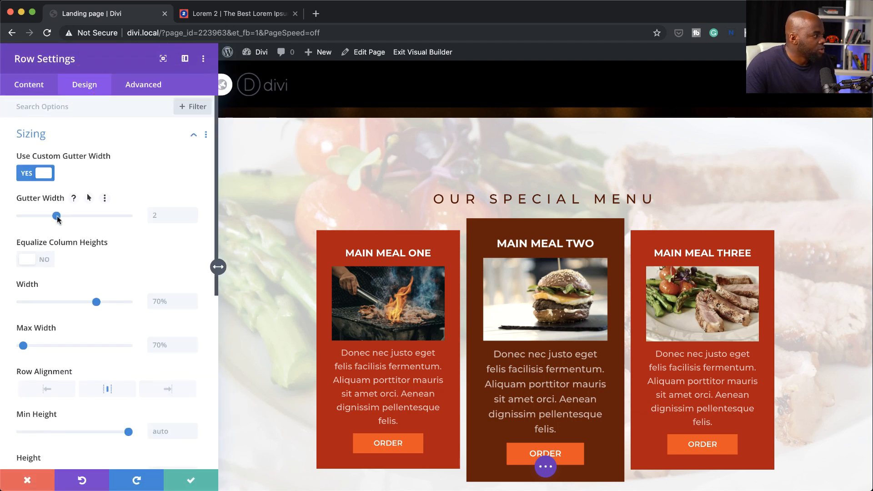
click(90, 217)
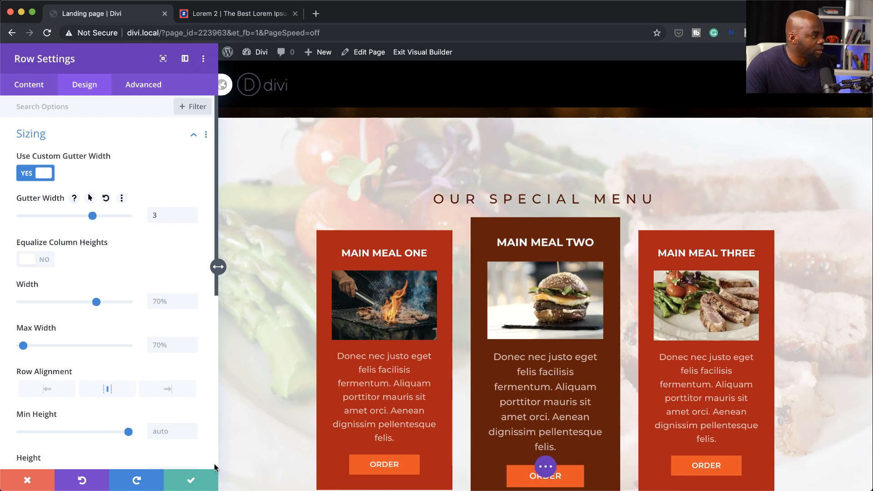
click(197, 480)
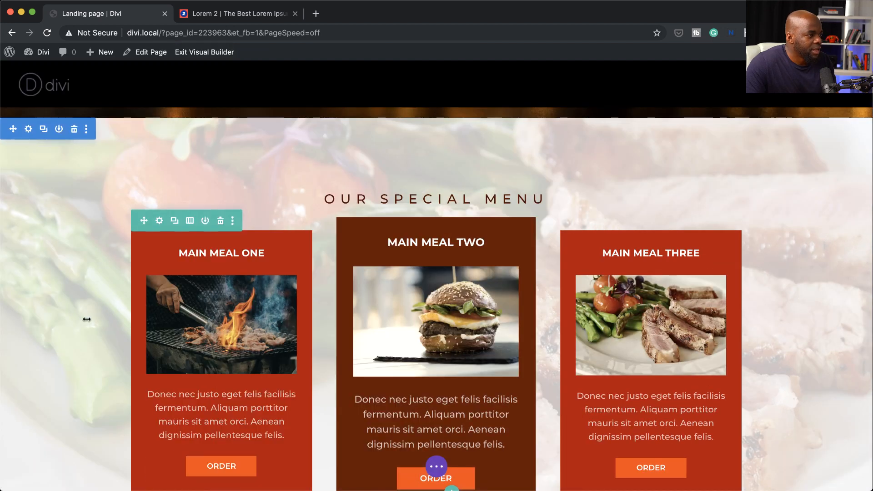
- Slightly increase the space between the "Our Special Menu" heading and the row of meal cards
scroll(87, 319, down, 3)
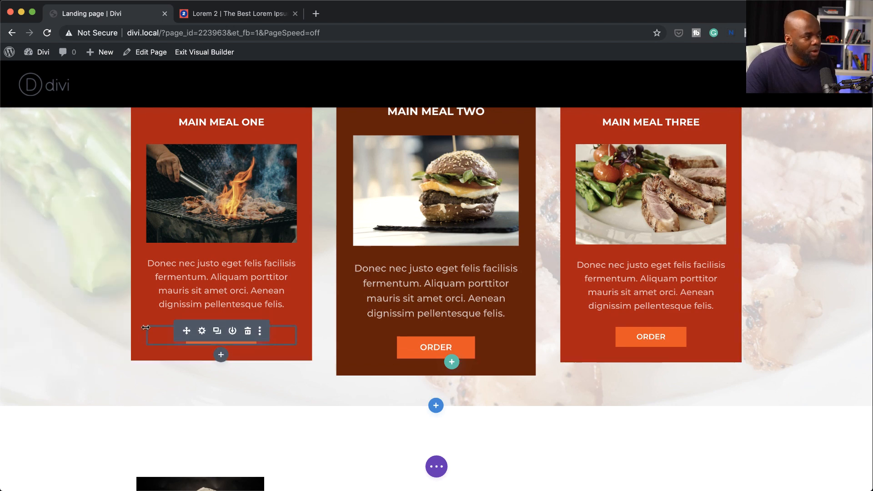
scroll(132, 325, up, 2)
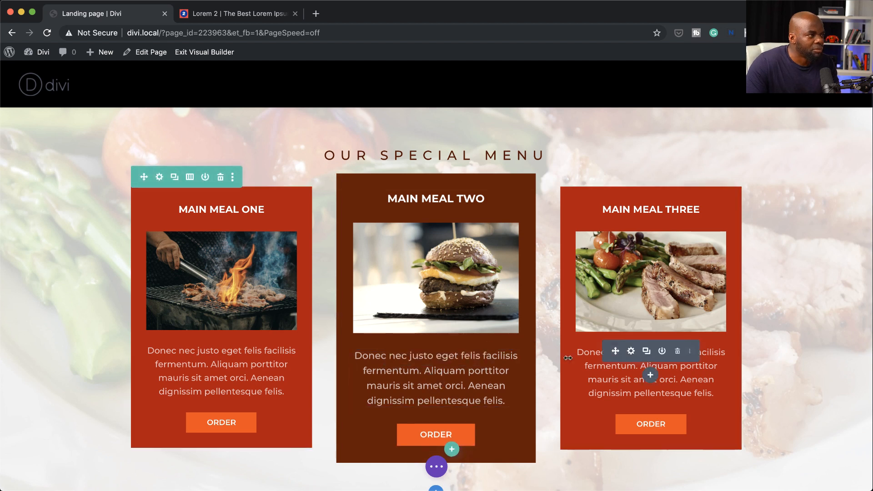
scroll(568, 358, up, 3)
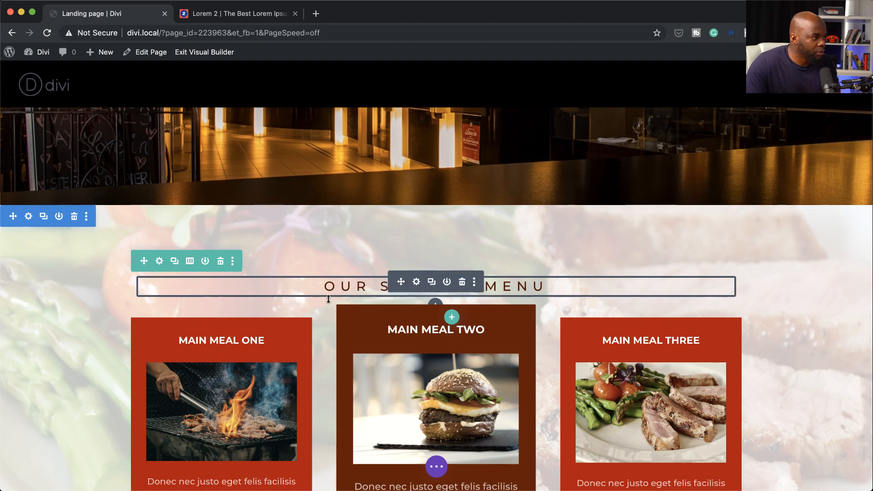
drag(327, 299, 328, 309)
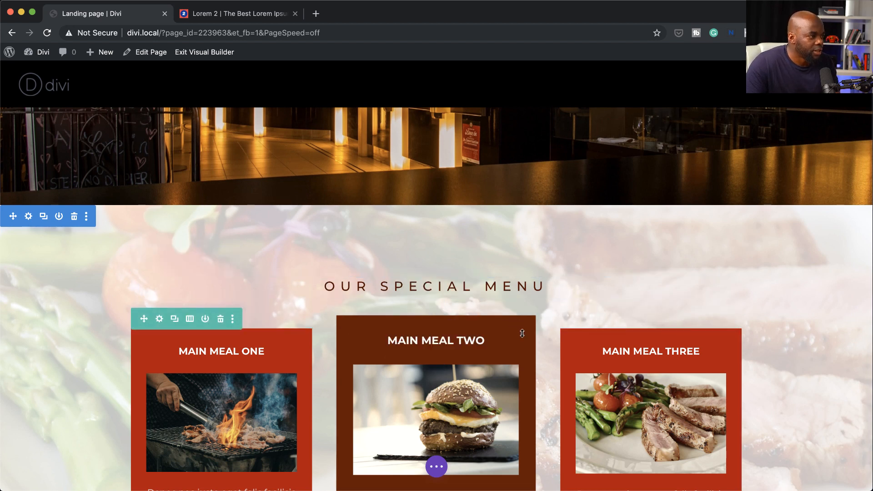
- Review the page from the special menu cards through the chef section and the Happy Customers testimonials to the footer
scroll(790, 324, down, 5)
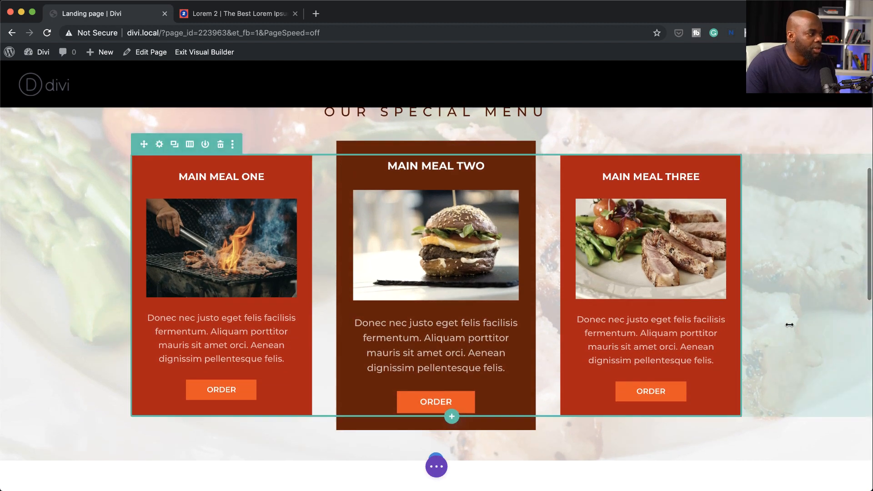
scroll(790, 324, up, 3)
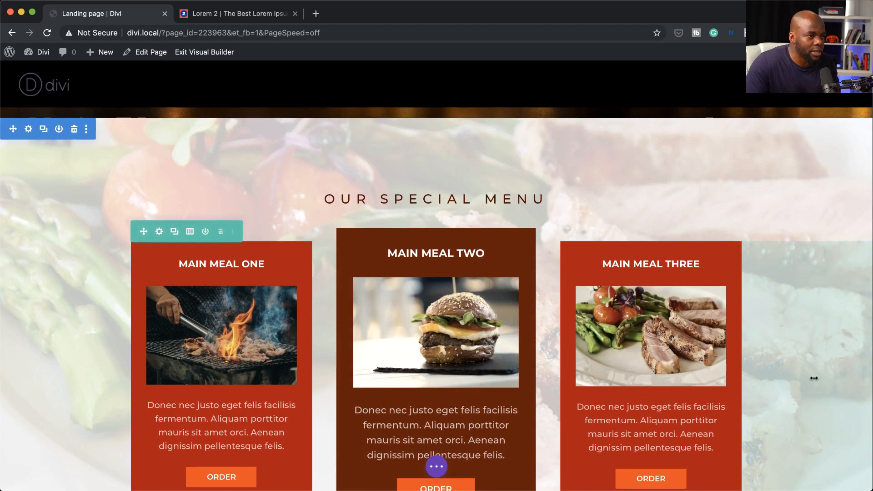
scroll(814, 379, down, 10)
scroll(813, 383, down, 1)
scroll(738, 350, down, 2)
scroll(738, 350, down, 5)
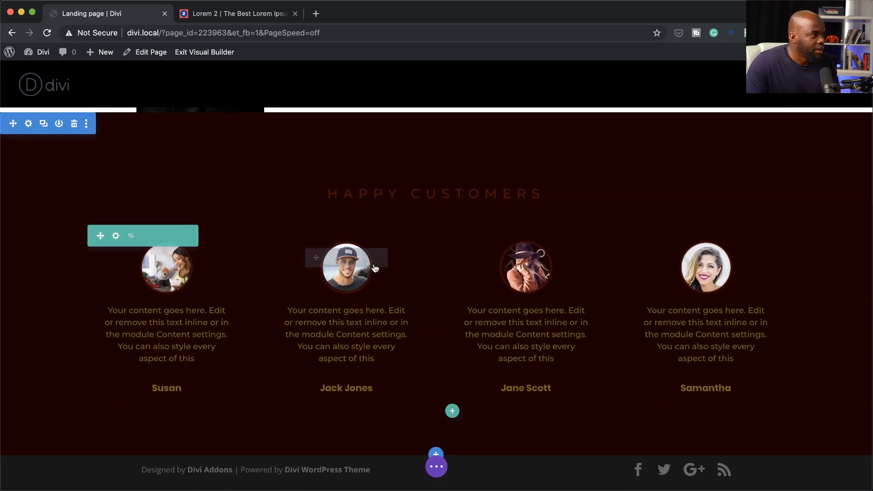
scroll(746, 380, down, 1)
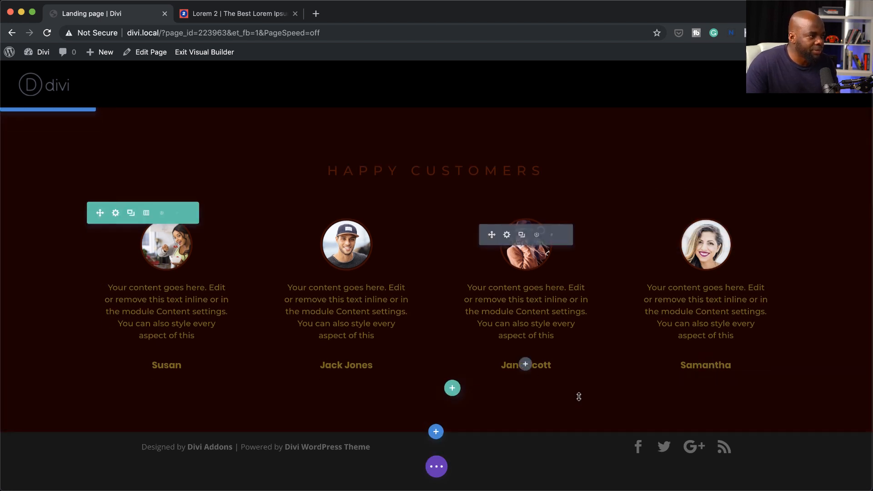
scroll(576, 394, up, 3)
scroll(618, 398, up, 15)
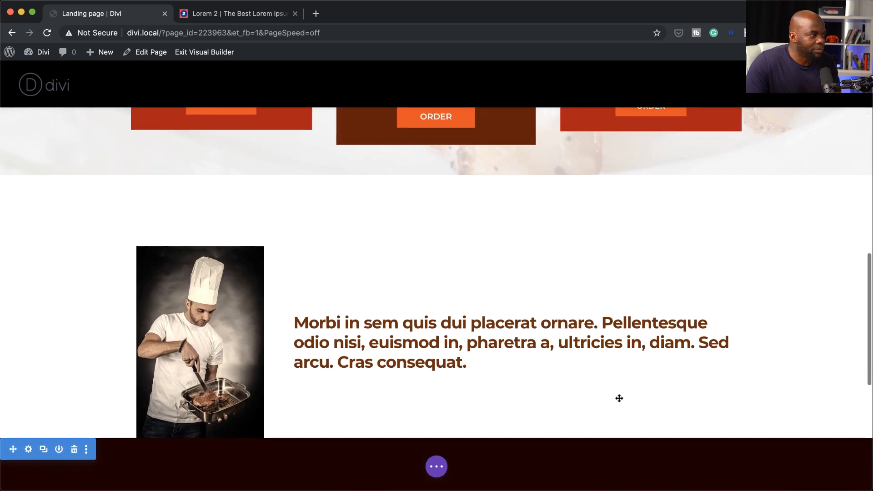
- Set the background image blend of the "Become a Free Member" hero section to Multiply
scroll(619, 398, up, 2)
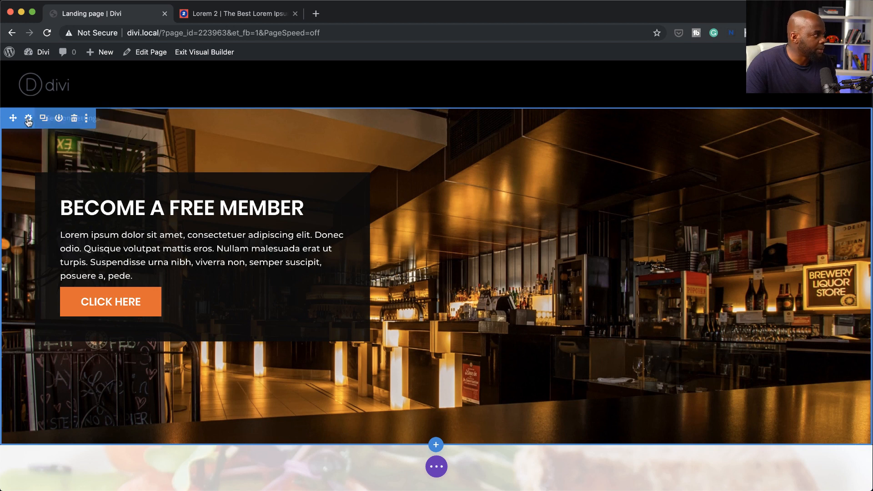
click(28, 119)
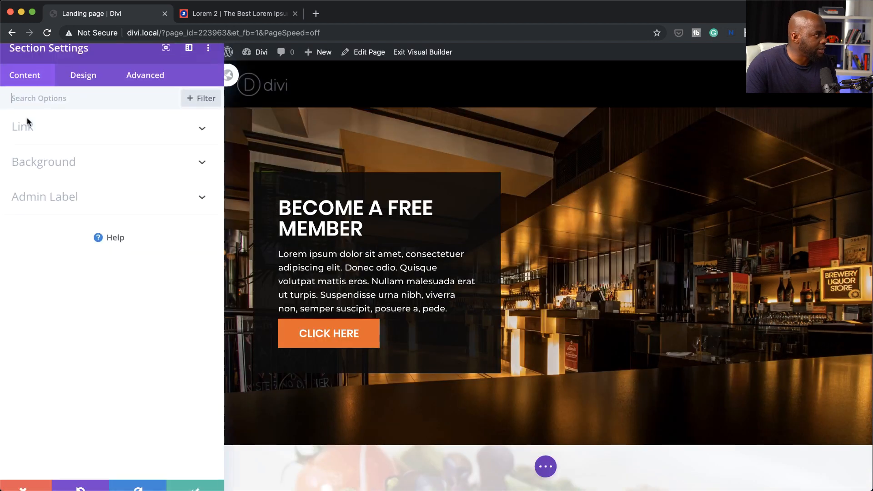
click(48, 167)
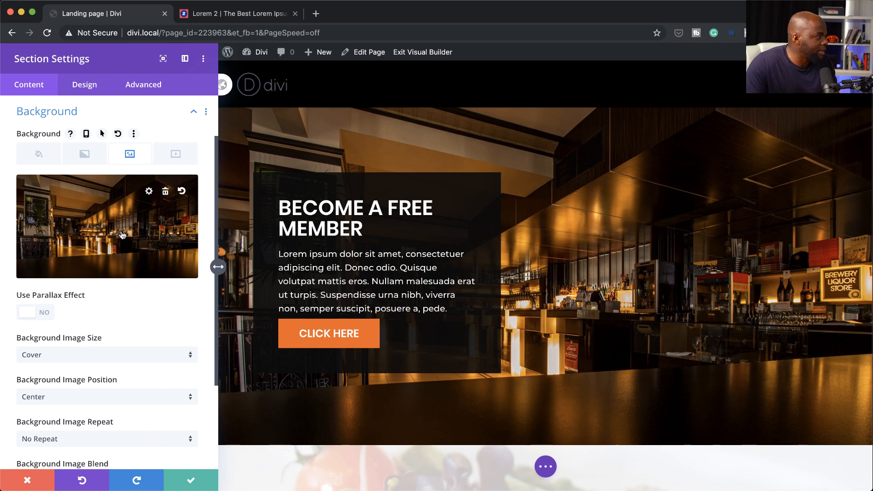
click(40, 150)
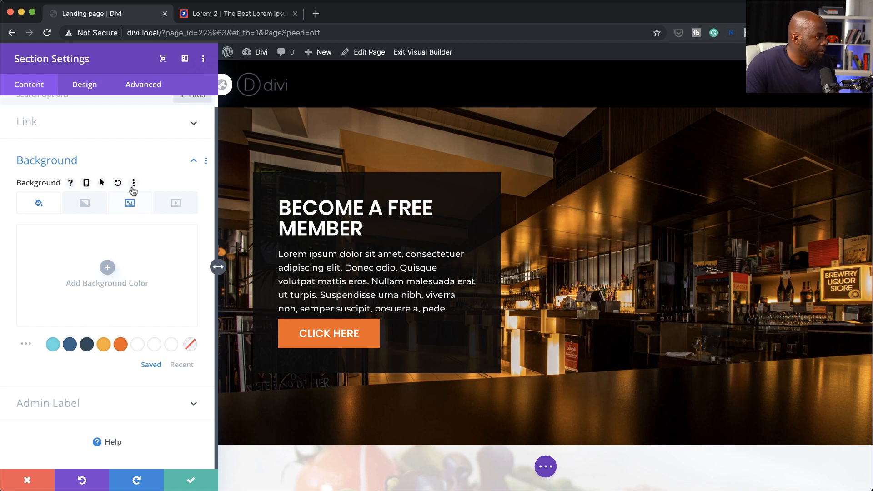
click(132, 203)
scroll(134, 300, down, 3)
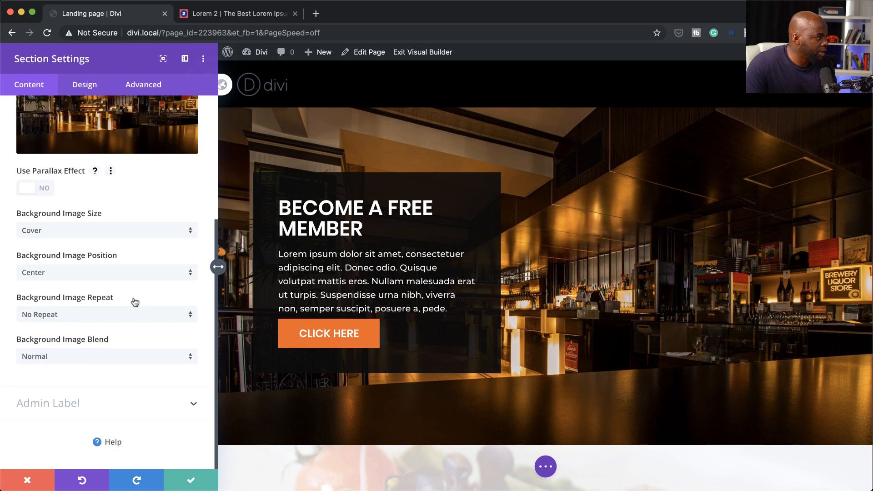
click(81, 359)
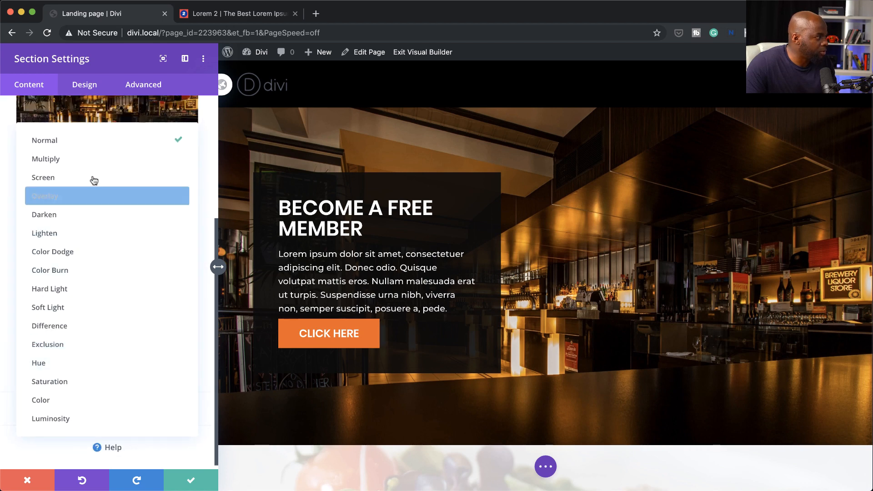
click(96, 163)
scroll(100, 206, up, 3)
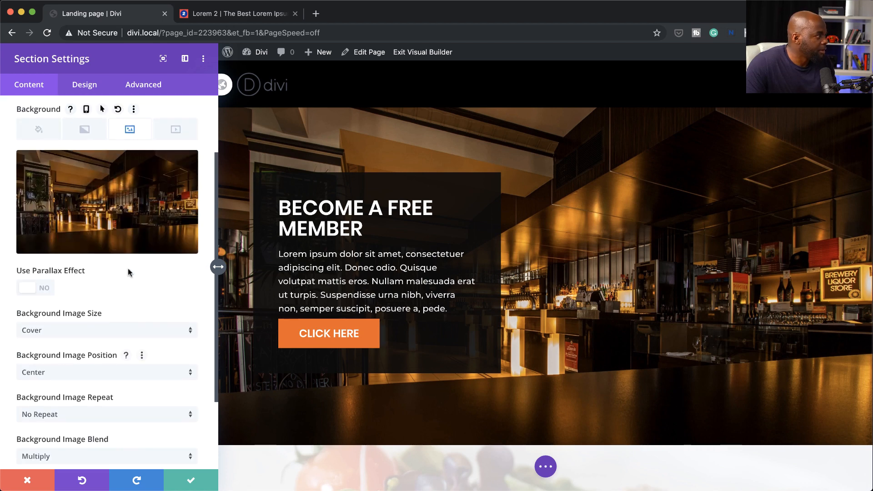
- Add a semi-transparent near-black background color, rgba(12,12,12,0.39), to the hero section as an overlay
click(43, 136)
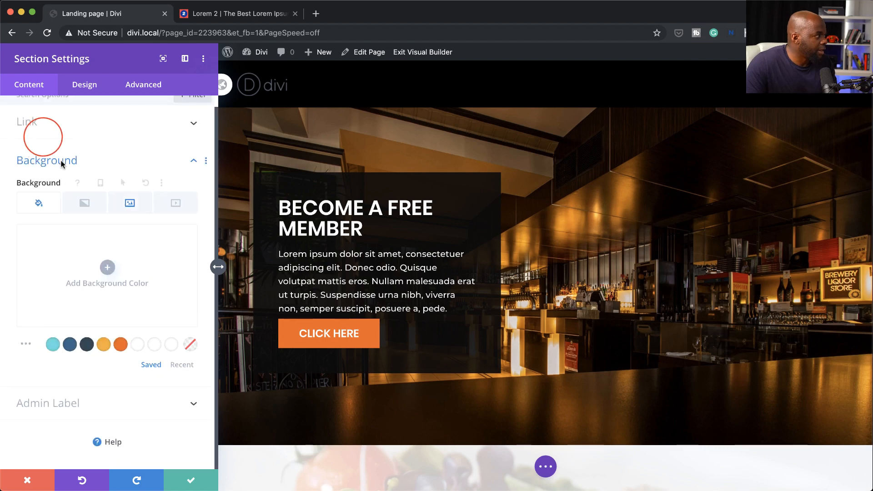
click(108, 268)
click(64, 297)
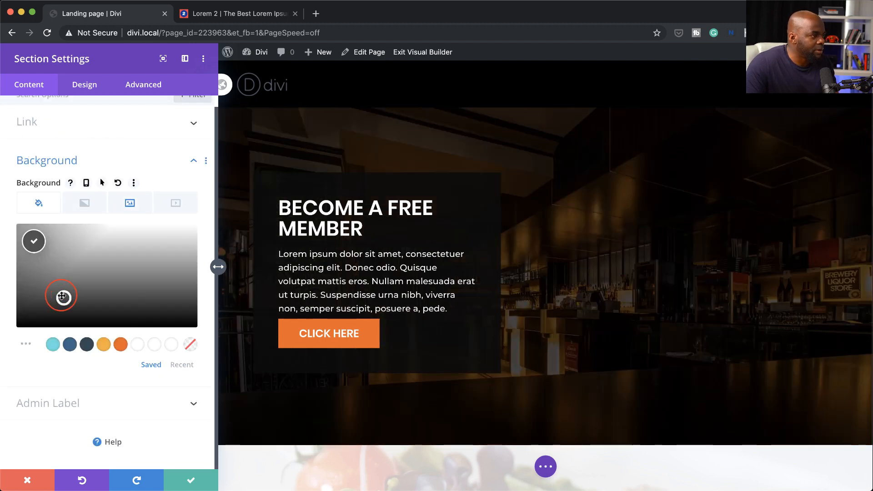
drag(62, 296, 14, 336)
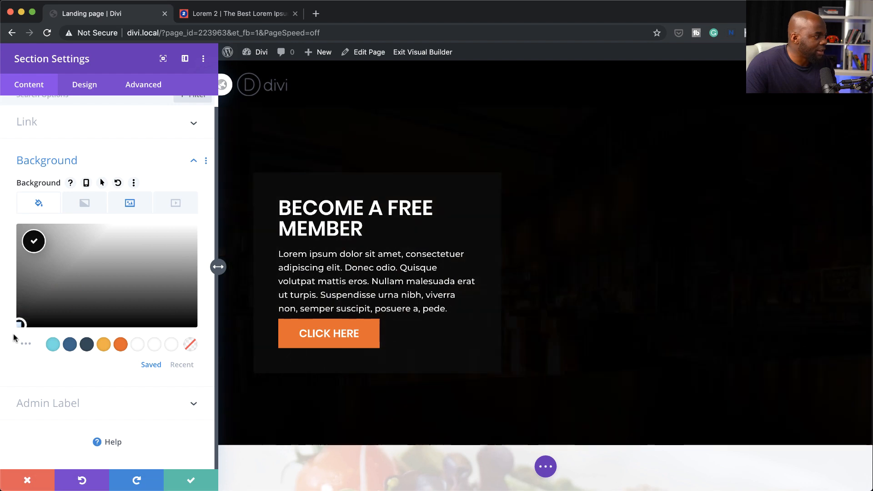
click(161, 267)
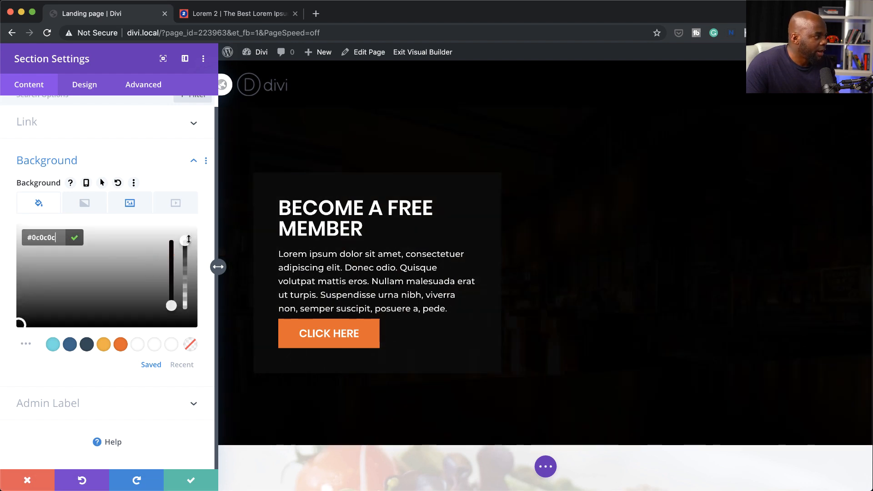
drag(185, 248, 187, 285)
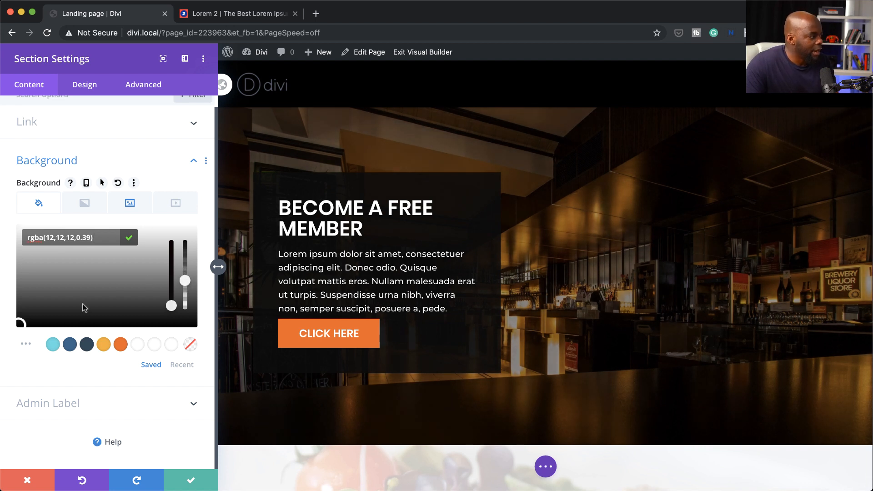
- Change the hero section's background color to a dark reddish black, rgba(12,0,0,0.41), and save the section settings
click(121, 345)
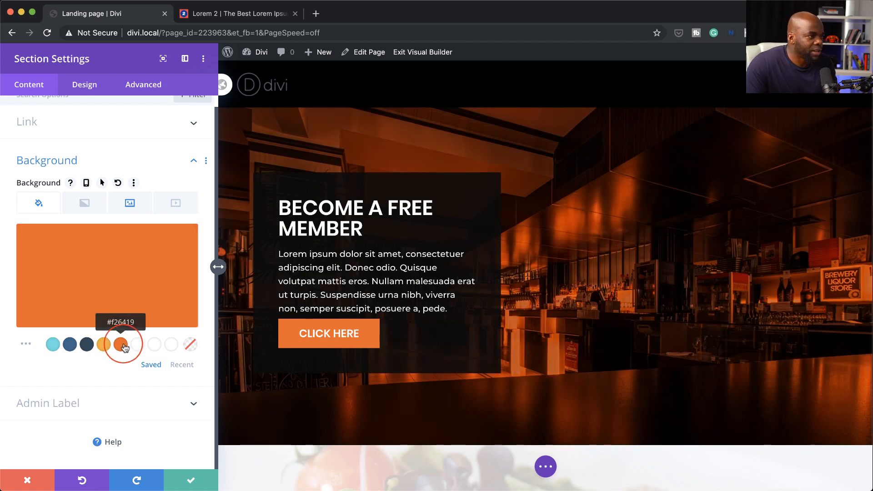
click(59, 274)
click(28, 265)
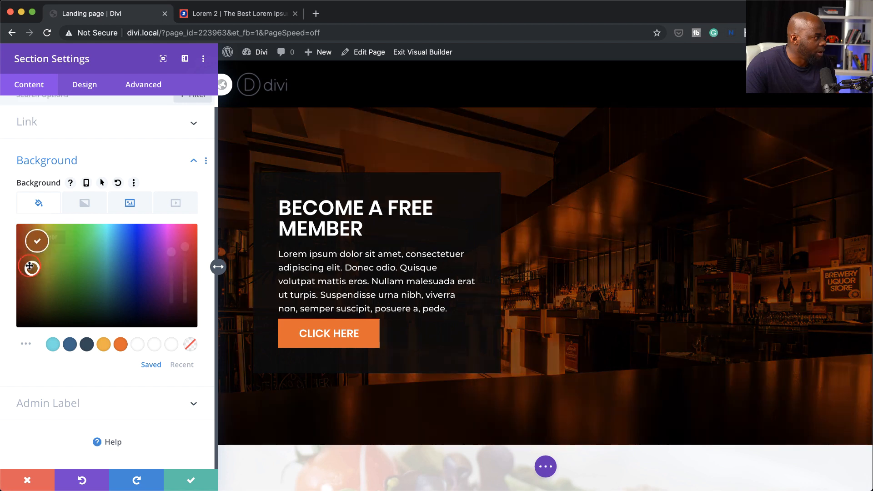
drag(28, 263, 19, 324)
click(5, 353)
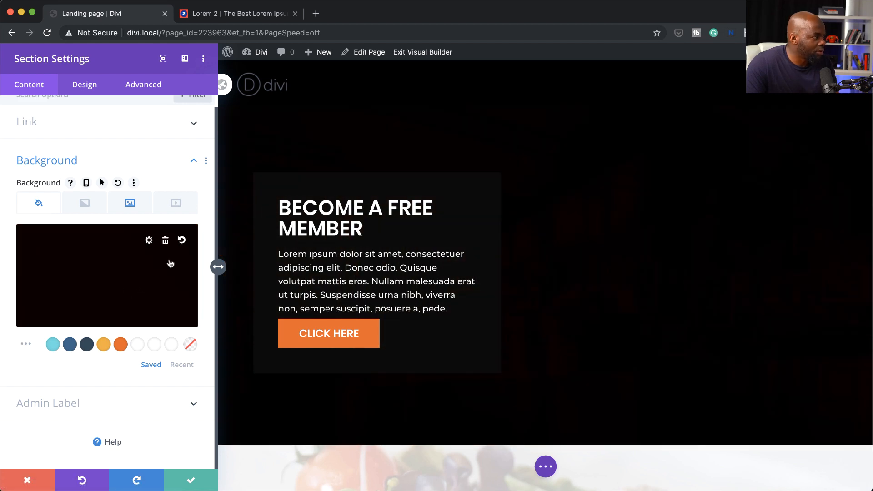
click(108, 289)
drag(184, 241, 188, 287)
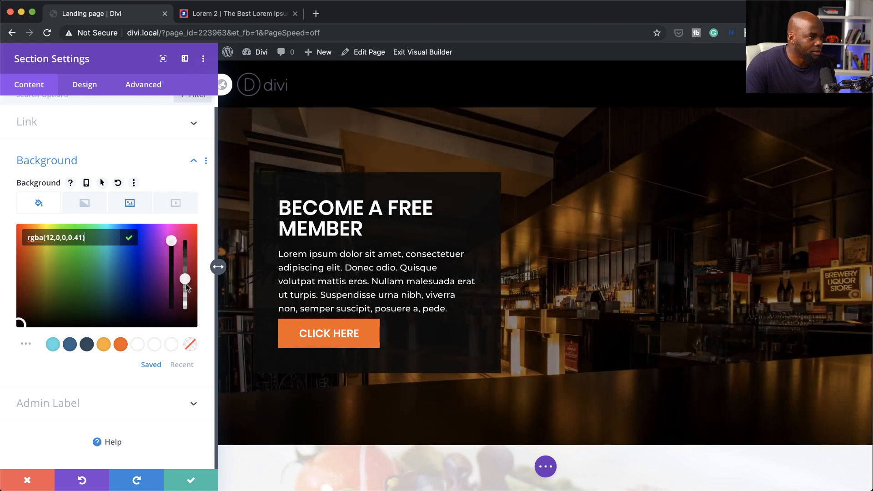
click(13, 337)
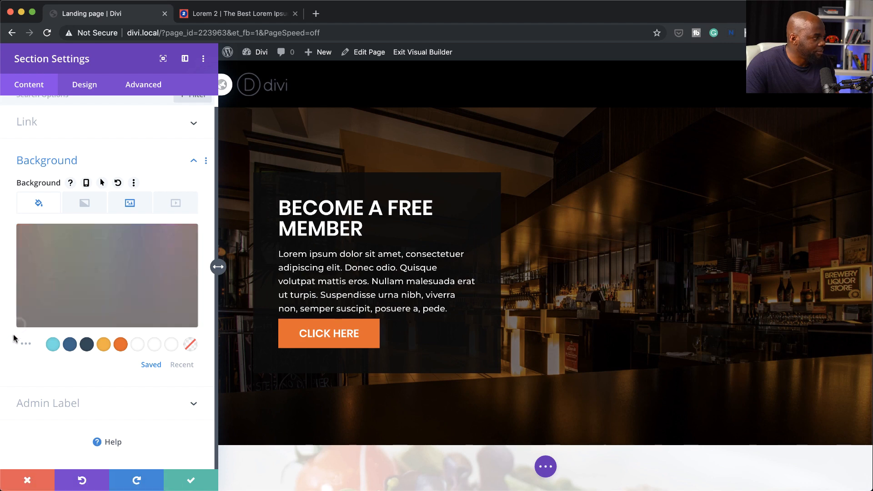
click(192, 481)
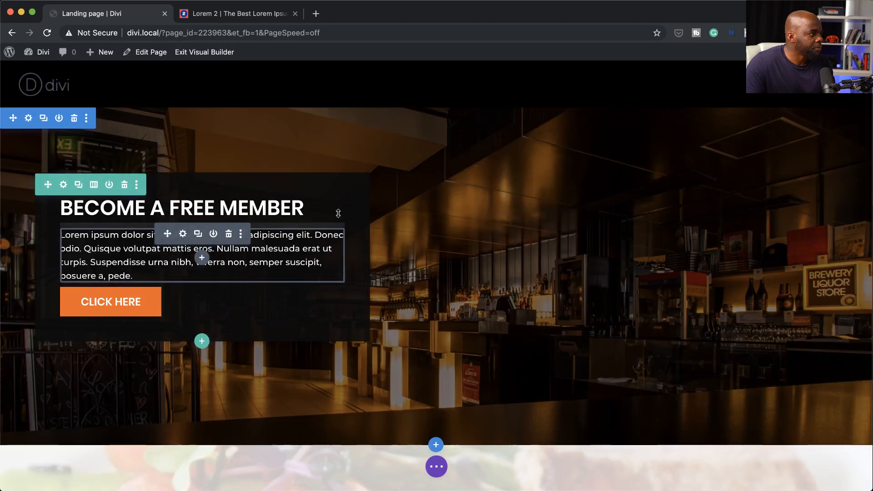
- Slightly increase the space between the hero section's paragraph text and the "Click Here" button
scroll(200, 209, down, 7)
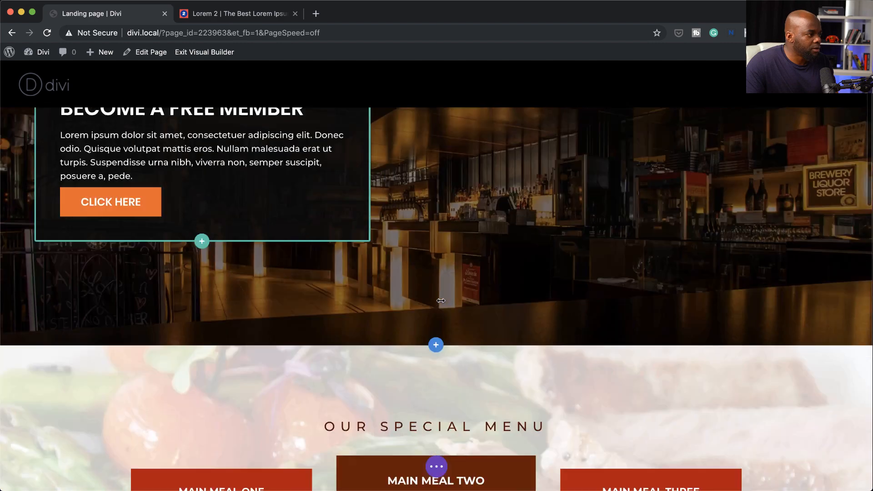
scroll(441, 301, up, 7)
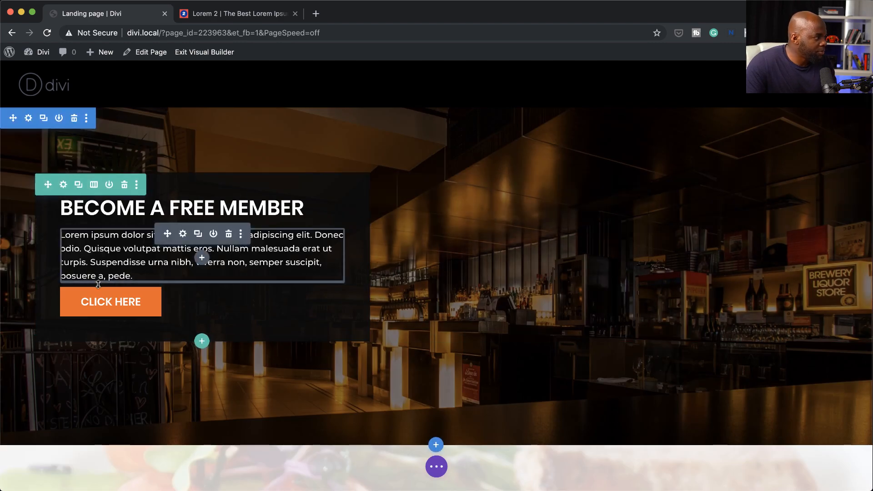
drag(96, 285, 97, 292)
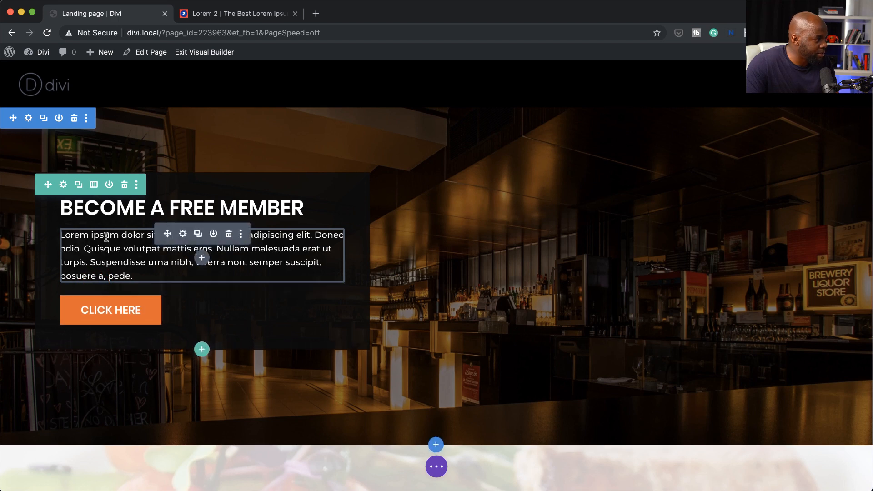
scroll(473, 322, down, 15)
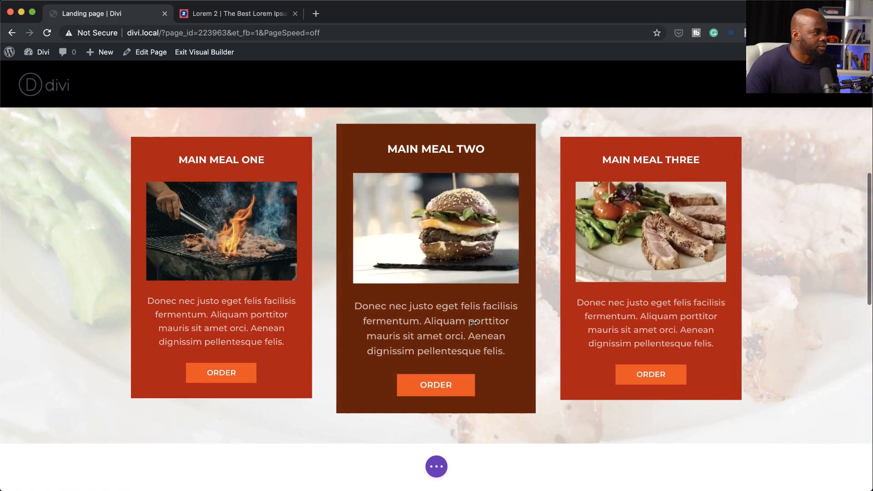
scroll(473, 322, down, 2)
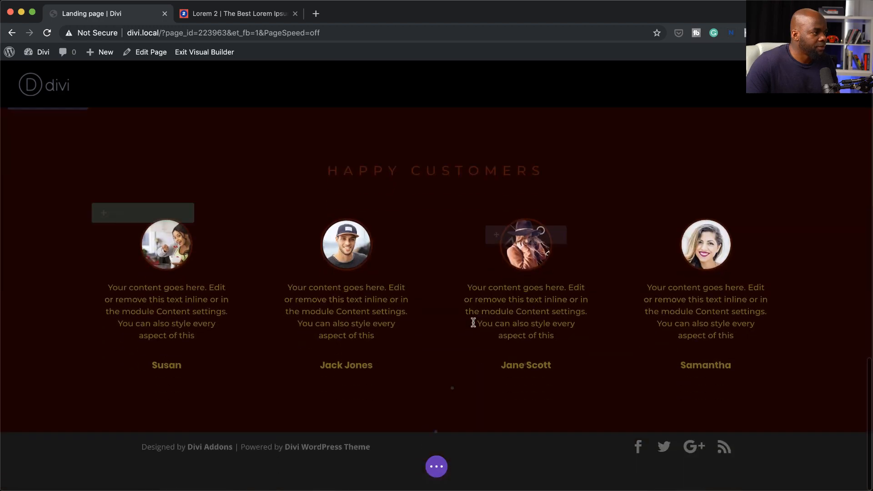